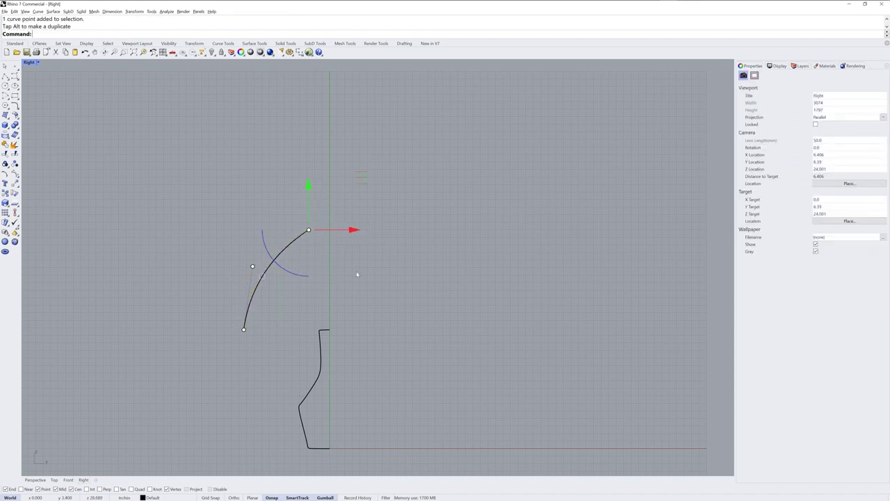
Move the two outer control points of the lampshade profile curve slightly inward toward the vertical axis
left_click_drag(225, 244, 260, 337)
left_click_drag(293, 298, 301, 298)
key("Escape")
Revolve the lampshade and lamp base profile curves a full circle around the vertical centre axis
left_click_drag(363, 388, 257, 239)
scroll(453, 272, "up", 3)
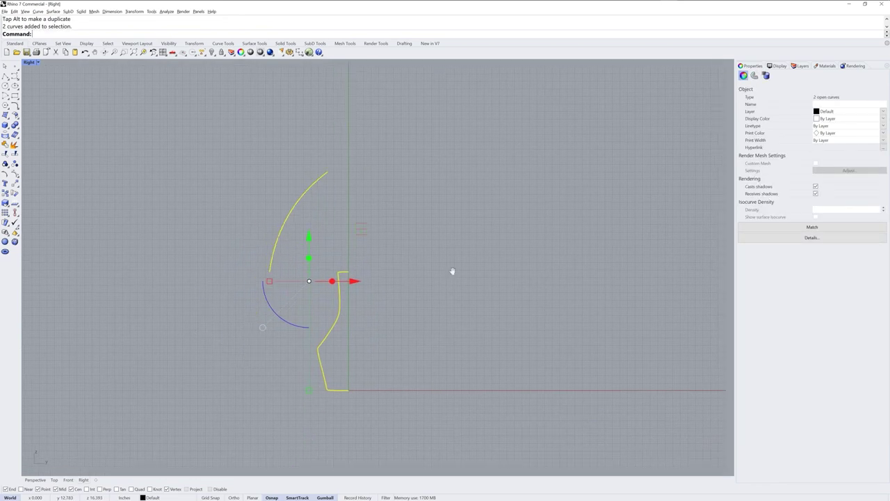
right_click_drag(462, 252, 468, 246)
type("r")
key("Return")
left_click(385, 264)
left_click(385, 309)
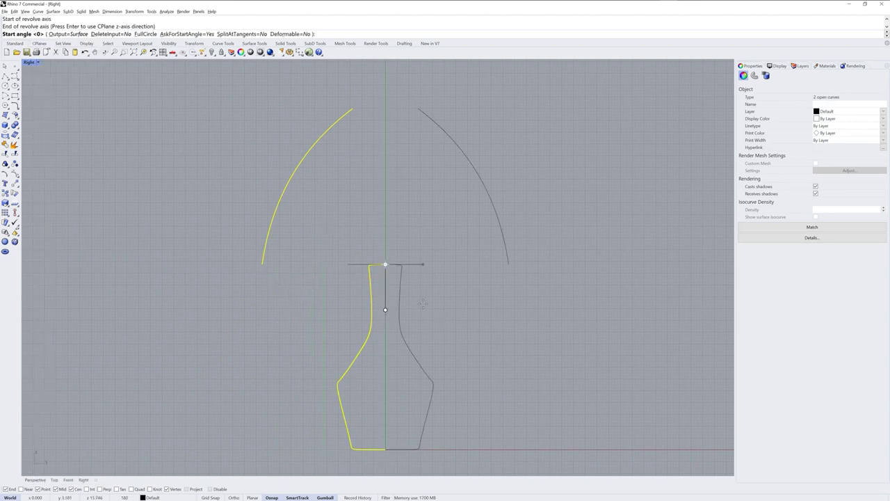
type("f")
key("Return")
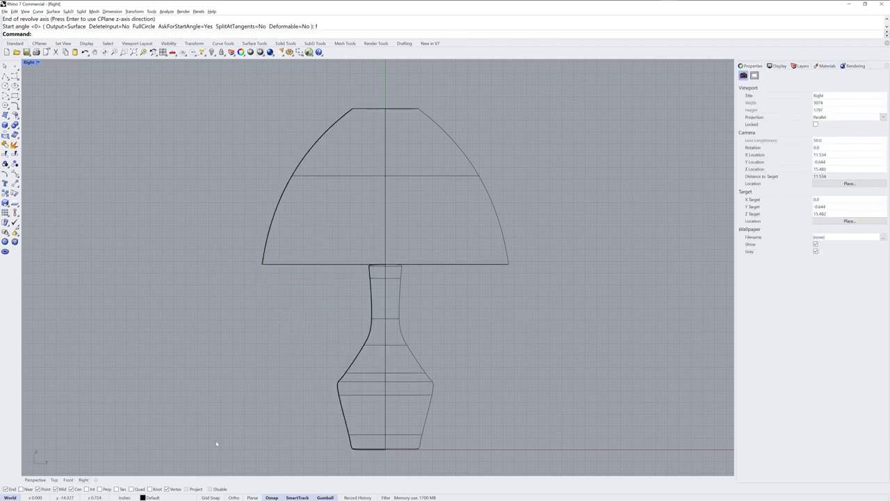
Show the whole lamp in the Perspective view and set its display mode to Shaded
left_click(36, 479)
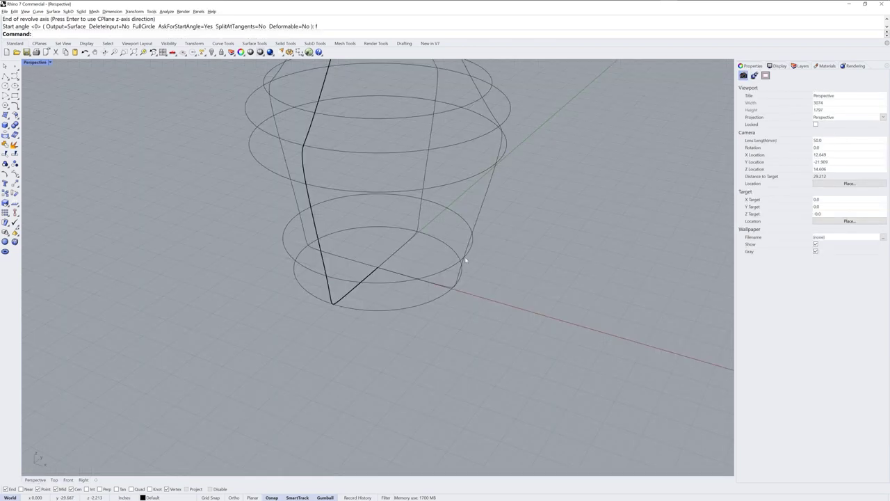
type("ZEA")
key("Return")
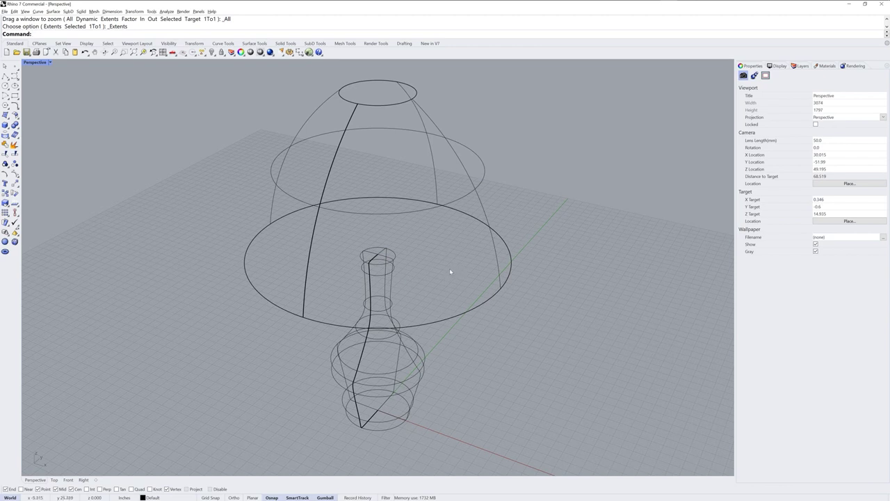
left_click(50, 63)
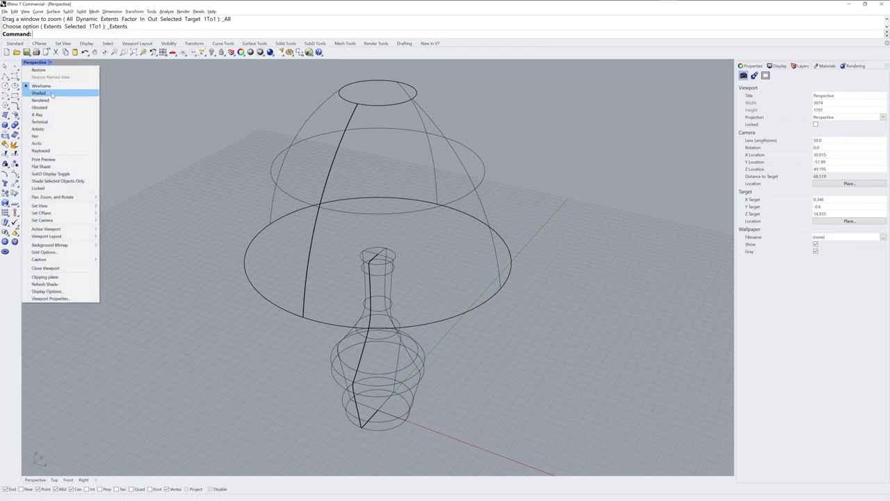
left_click(53, 101)
right_click_drag(555, 291, 480, 340)
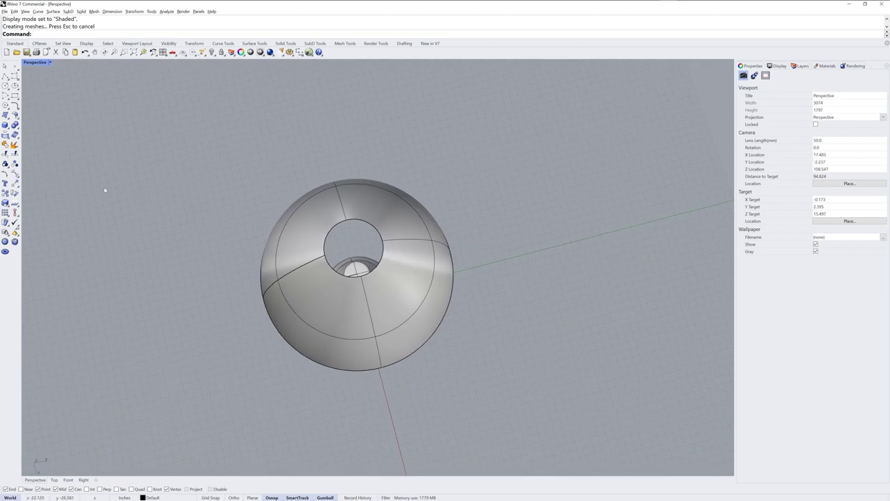
Draw a straight polyline from the rim of the shade's upper opening to the centre of that opening
left_click(5, 78)
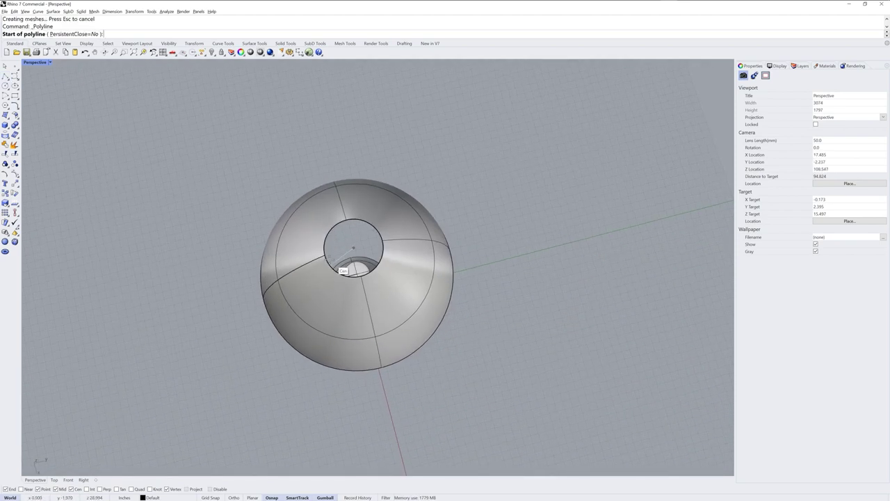
left_click(326, 255)
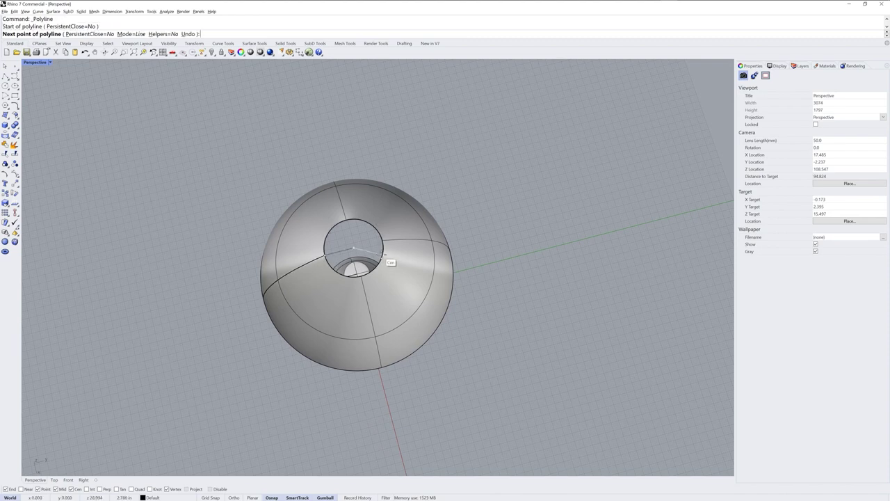
left_click(383, 255)
key("Return")
Draw a second straight polyline from the shade's lower rim to the centre of the lower opening
right_click_drag(461, 314, 449, 250)
key("Return")
left_click(263, 259)
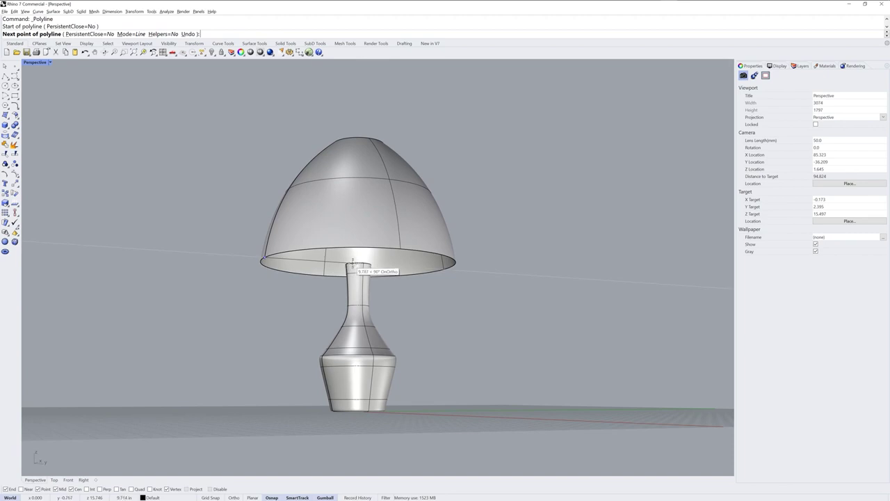
right_click_drag(355, 266, 408, 342)
left_click(418, 291)
key("Return")
Shorten both spoke lines by moving their inner end points back from the centre toward the rim
left_click(337, 272)
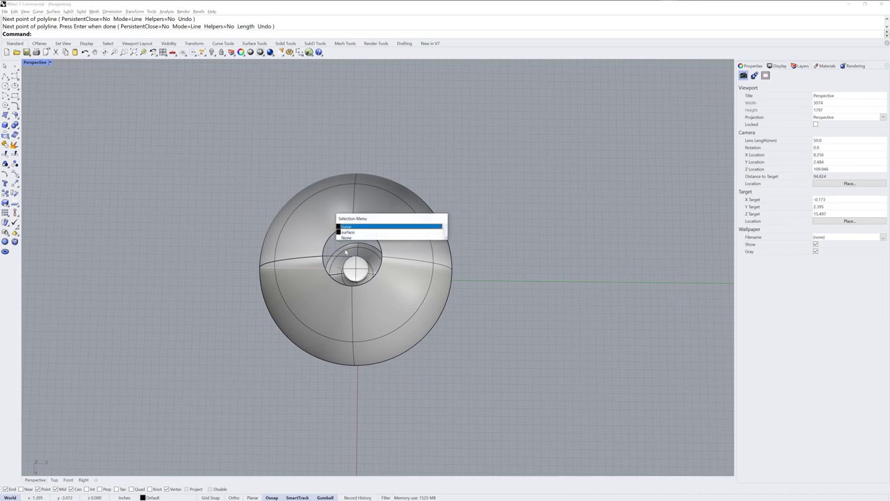
left_click(345, 227)
left_click(307, 263, "shift")
right_click_drag(351, 275, 377, 280)
left_click(353, 262)
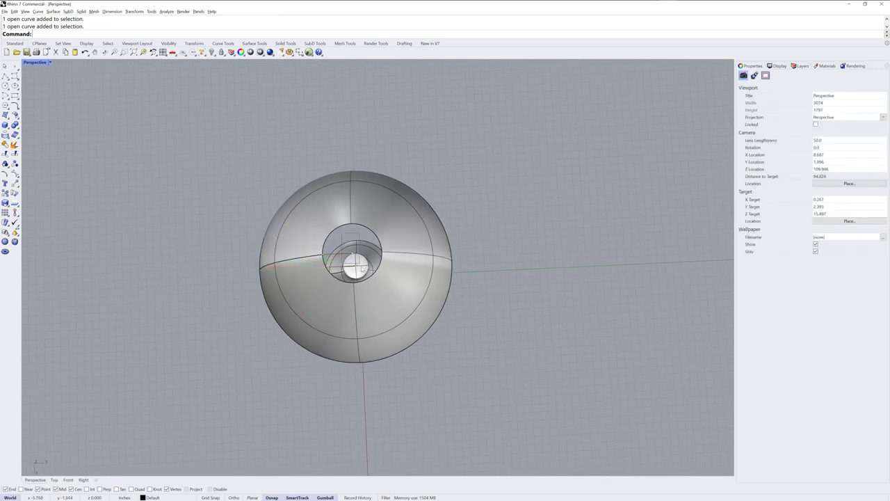
left_click_drag(398, 257, 388, 258)
Polar array the two spoke lines around the centre of the shade with 3 items over 360 degrees
right_click_drag(388, 258, 341, 259)
left_click(340, 257)
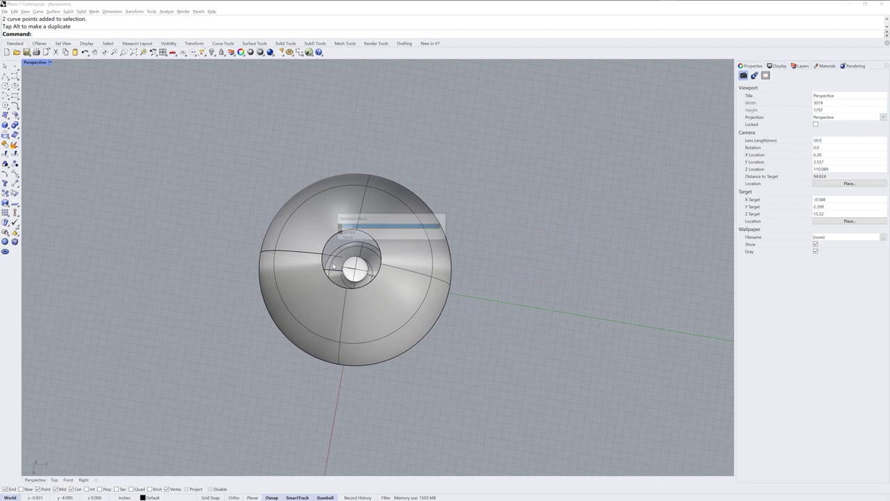
left_click(348, 227)
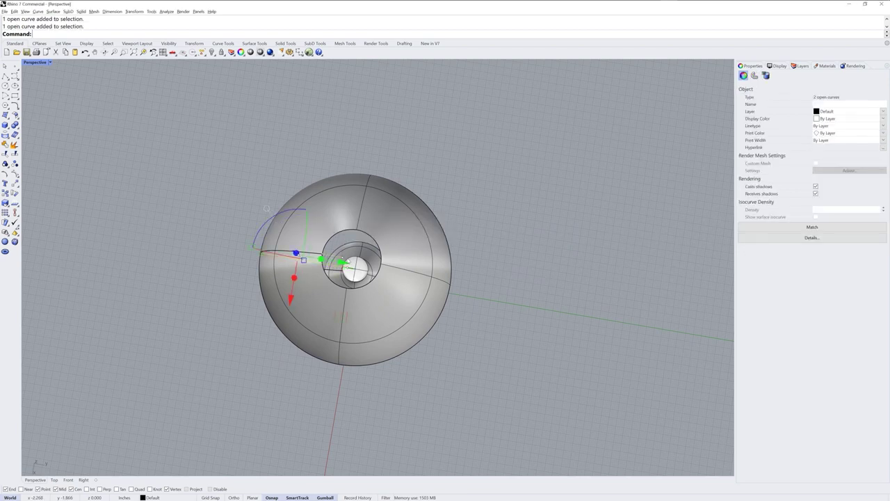
right_click_drag(341, 258, 365, 249)
scroll(365, 249, "up", 5)
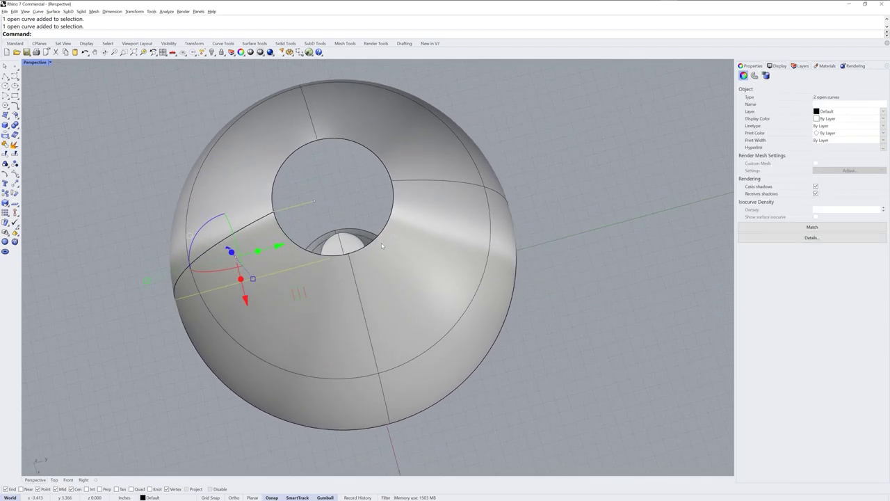
type("ArrayPolar")
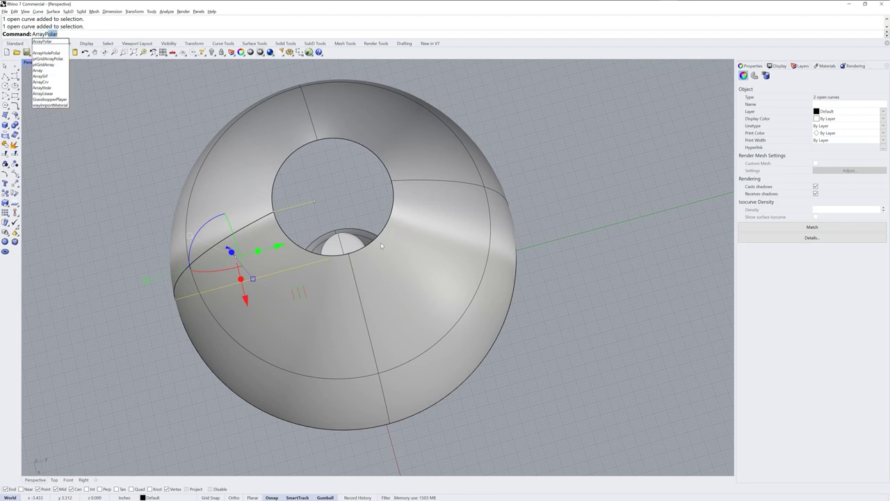
key("Return")
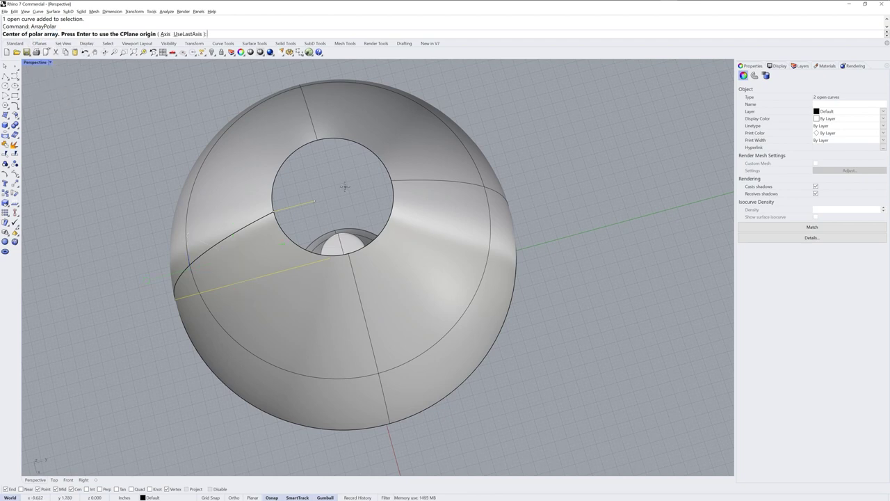
left_click(404, 193)
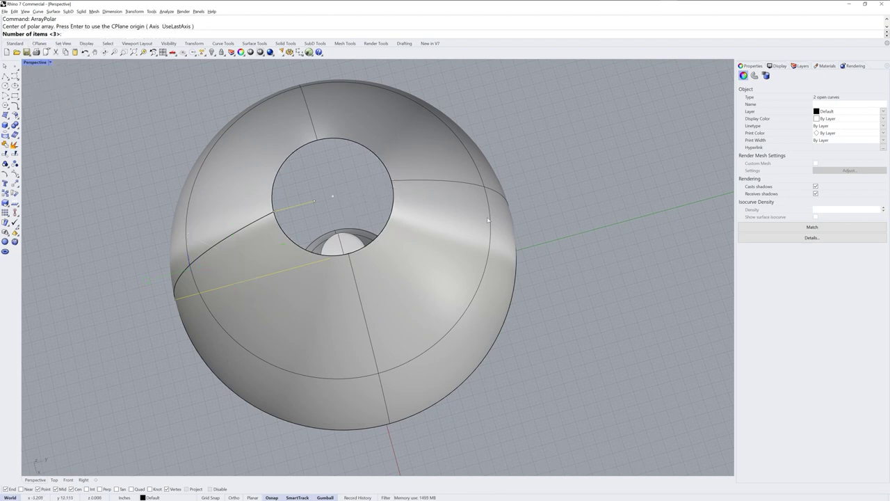
key("Return")
key("Return")
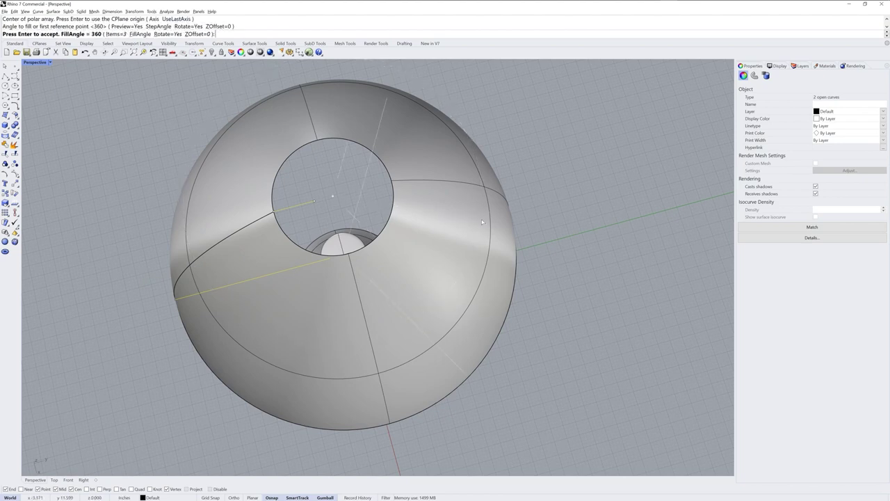
right_click_drag(583, 239, 499, 233)
key("Return")
left_click(568, 231)
Duplicate the lower and upper rim edges of the lampshade as curves with DupEdge
type("Dup")
key("Return")
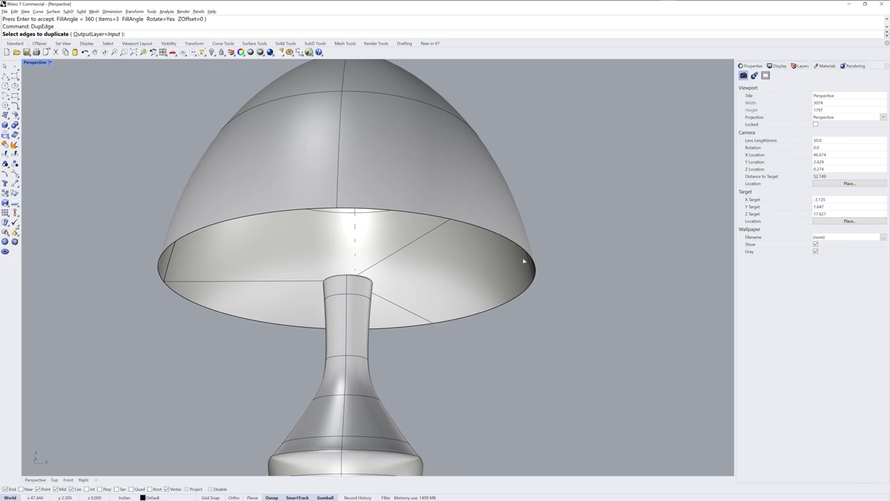
left_click(524, 261)
right_click_drag(524, 261, 400, 221)
left_click(400, 222)
right_click(411, 221)
left_click(577, 249)
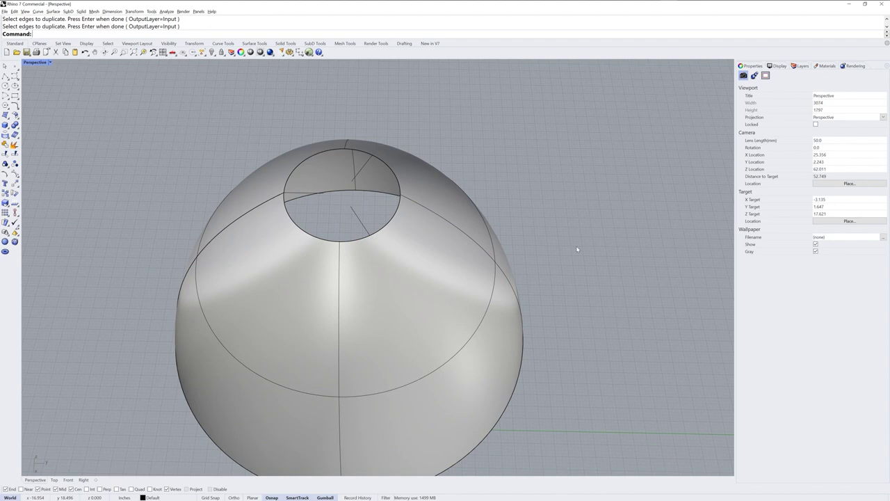
Group all rim and spoke curves, leaving the shade and base profile curves out of the selection
type("SelCrv")
key("Return")
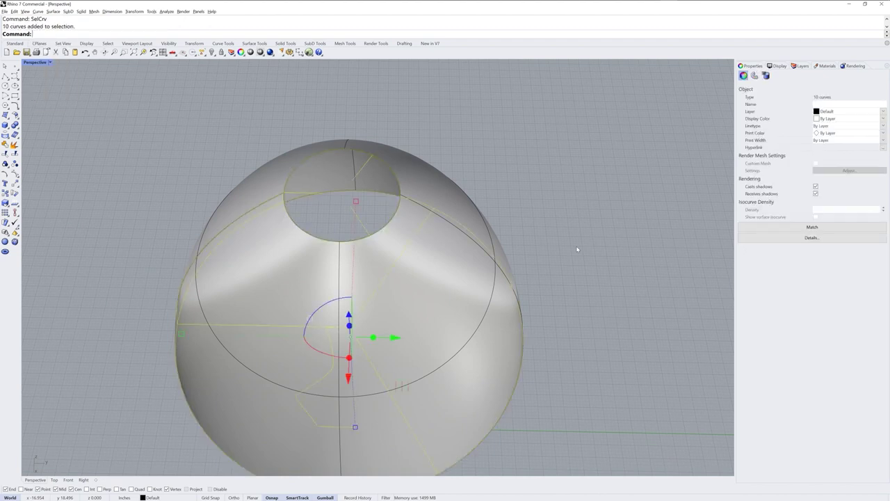
right_click_drag(537, 274, 536, 260)
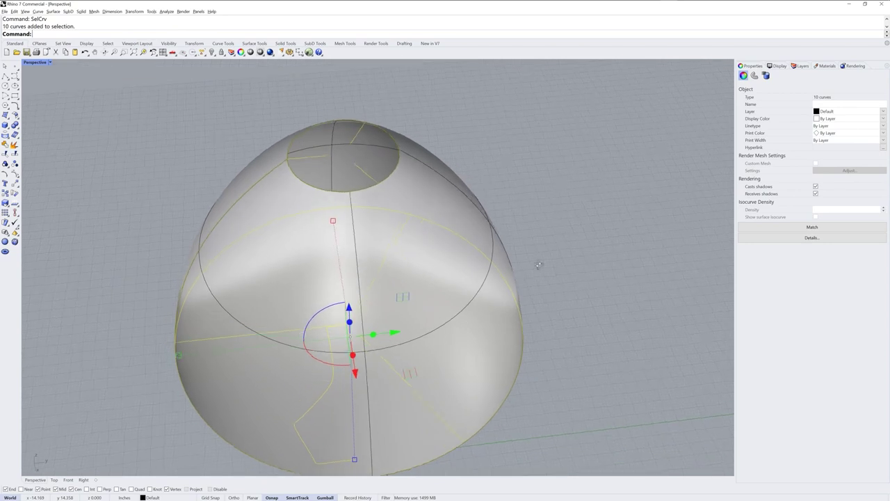
left_click(247, 193, "ctrl")
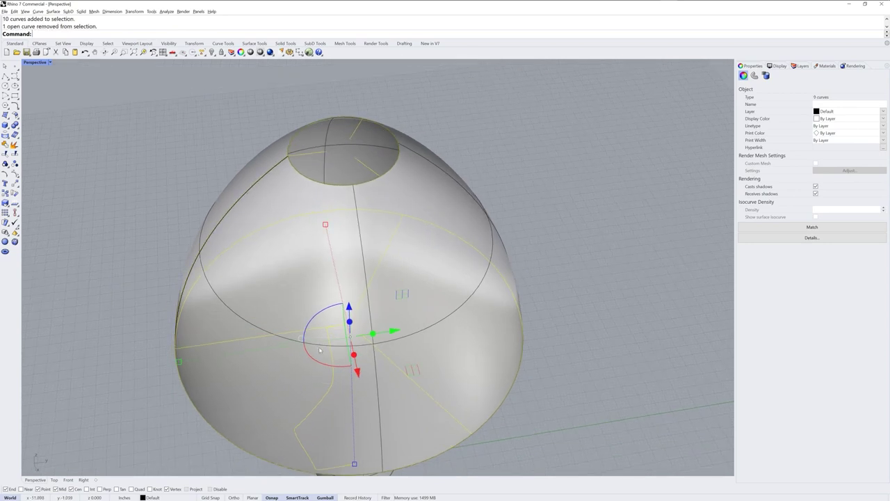
left_click(332, 384, "ctrl")
scroll(429, 313, "down", 5)
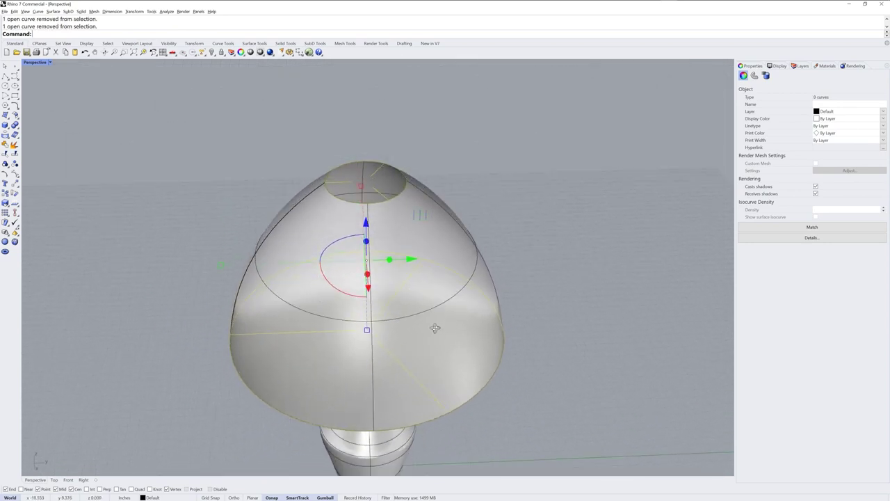
right_click_drag(434, 311, 437, 315)
key("ctrl+g")
Turn on curve piping for the grouped rim and spoke curves with a radius of 0.08
left_click(754, 76)
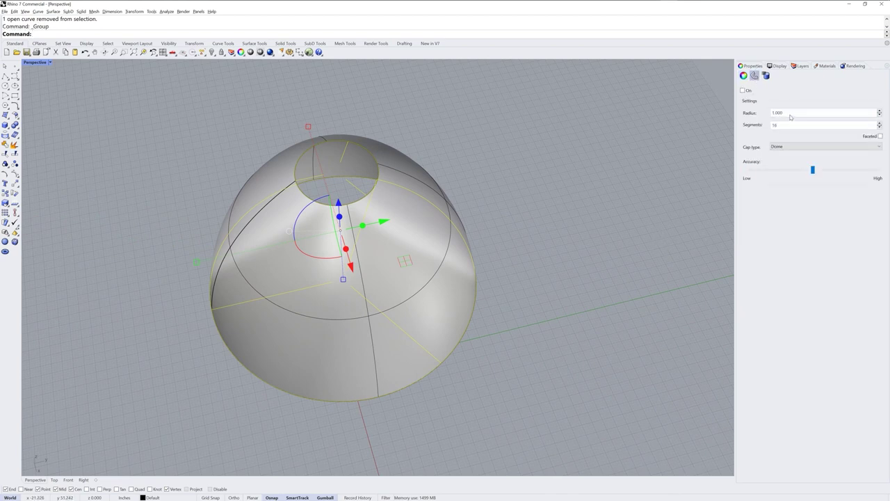
left_click(742, 91)
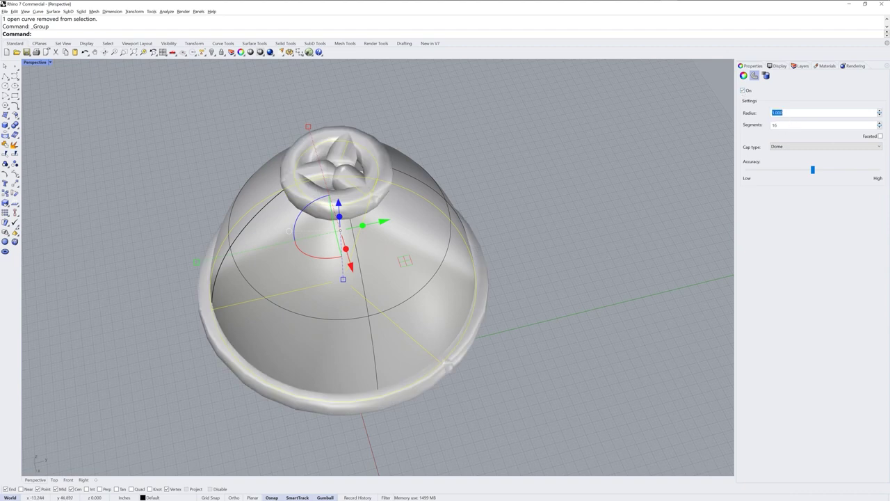
type("0.08")
key("Return")
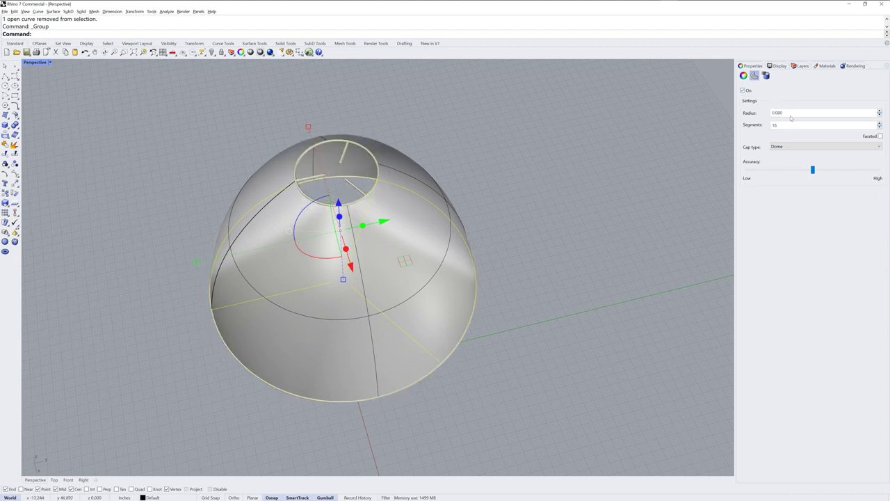
right_click_drag(654, 294, 536, 302)
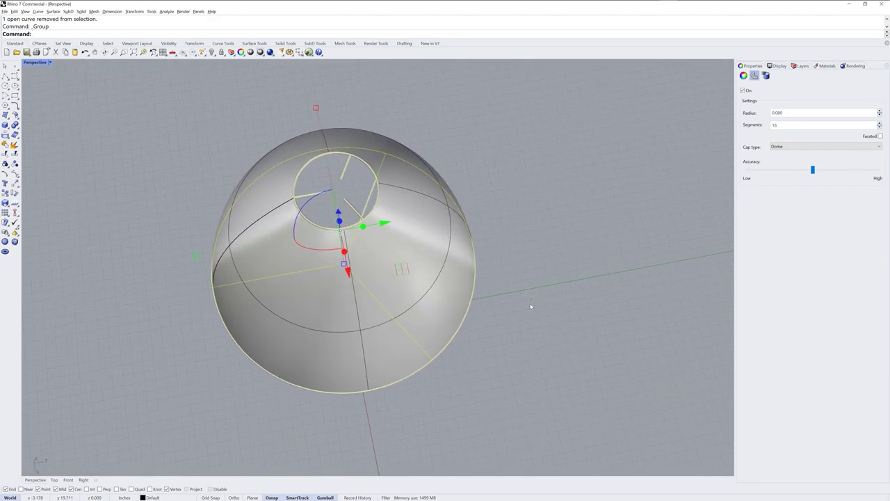
left_click(538, 302)
Create a solid vertical tube ring centred on the upper rim where the spokes meet, with its height extending to both sides
right_click_drag(456, 277, 448, 296)
scroll(341, 208, "up", 5)
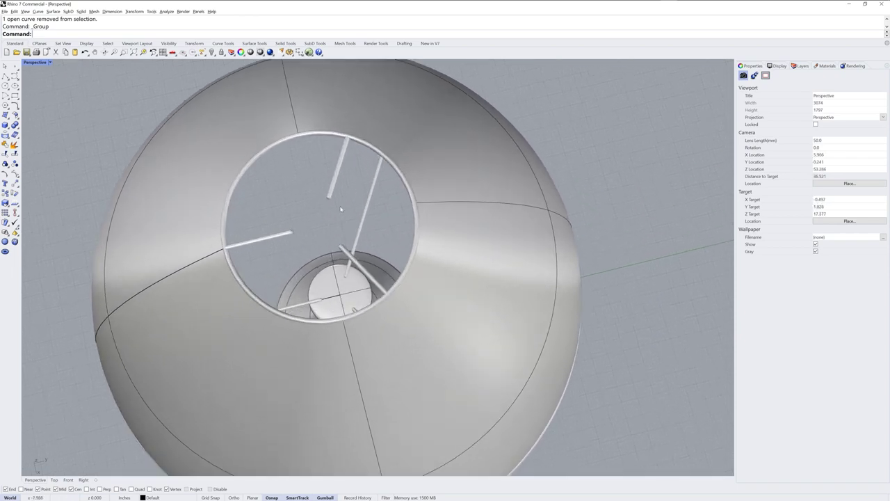
left_click(5, 126)
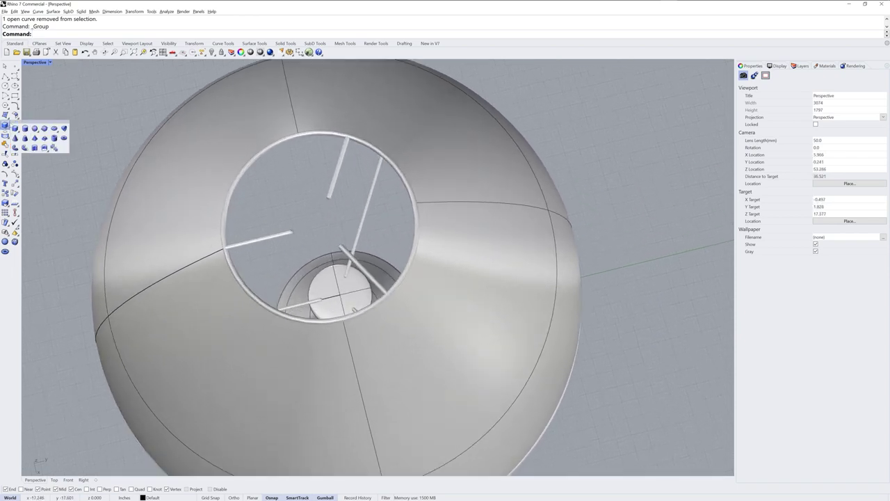
left_click(54, 138)
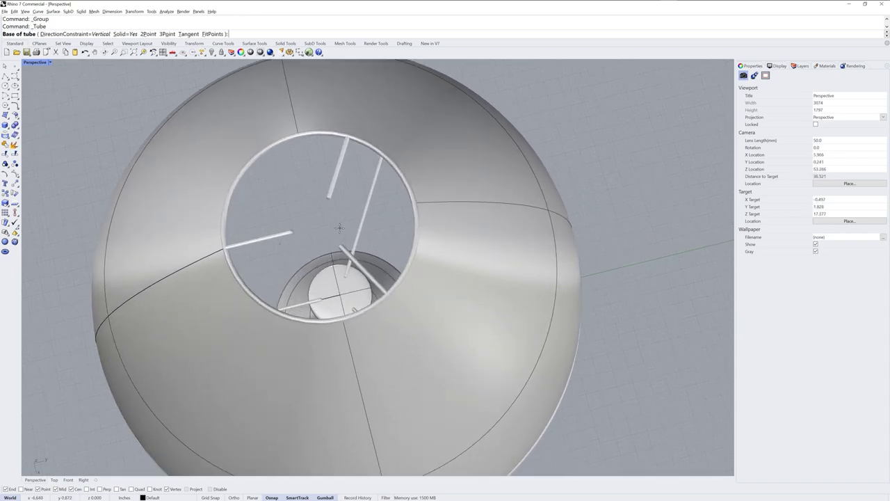
left_click(417, 212)
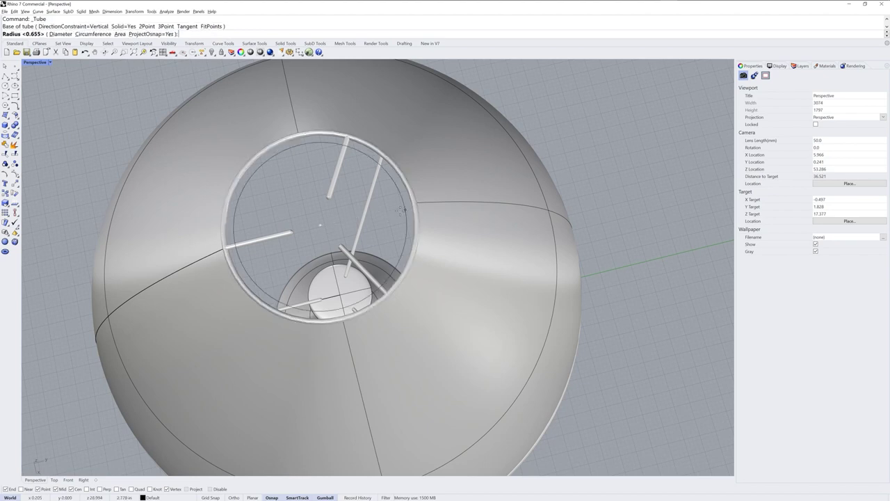
left_click(340, 247)
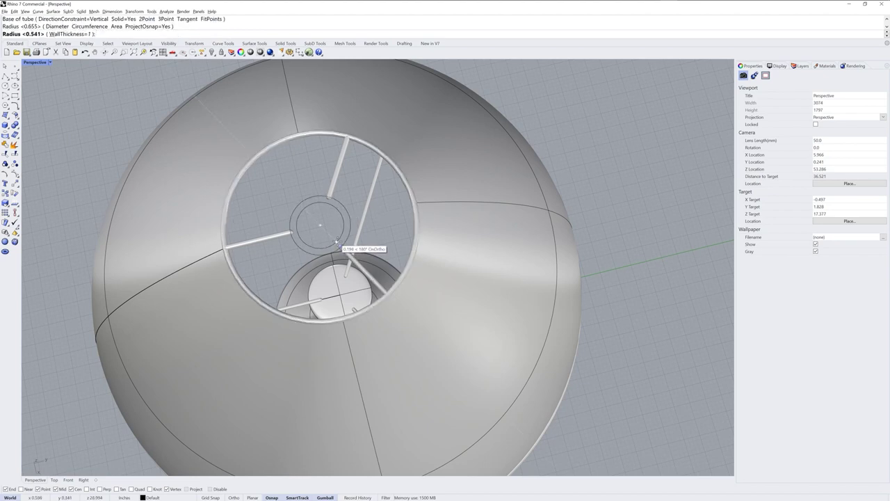
left_click(336, 244)
right_click_drag(331, 286, 350, 244)
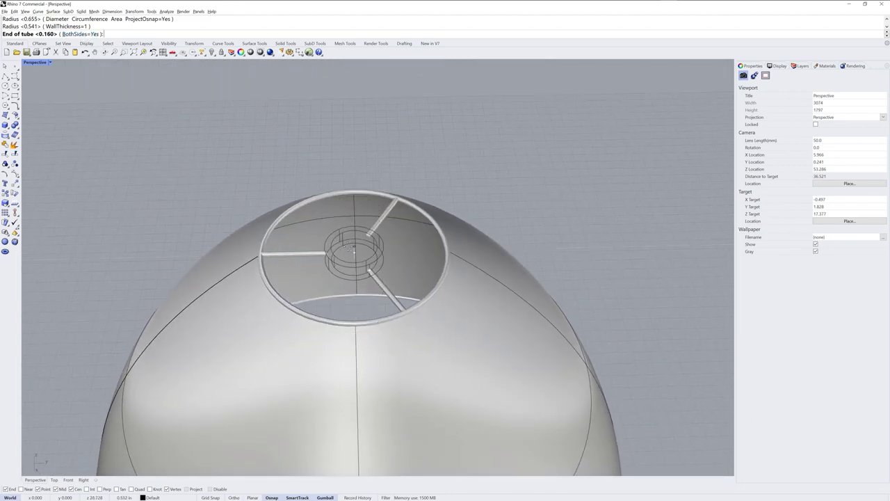
key("alt")
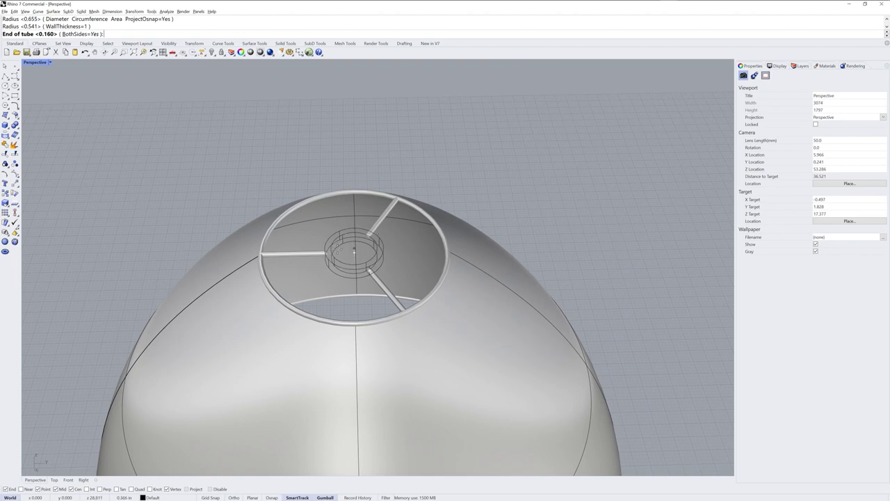
left_click(355, 251)
right_click_drag(355, 250, 382, 274)
Turn on edge softening for the central tube ring with a softening value of 0.05
left_click(349, 345)
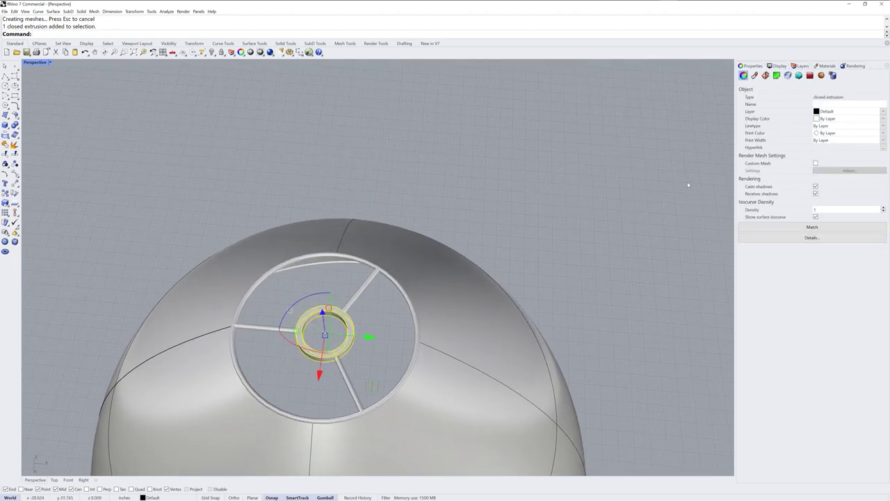
scroll(449, 264, "up", 5)
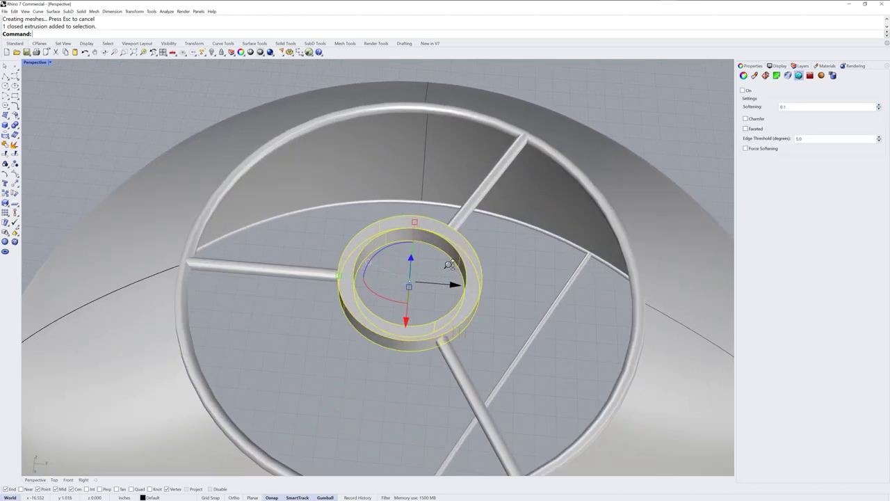
scroll(450, 264, "up", 1)
left_click(742, 90)
right_click_drag(703, 122, 676, 196)
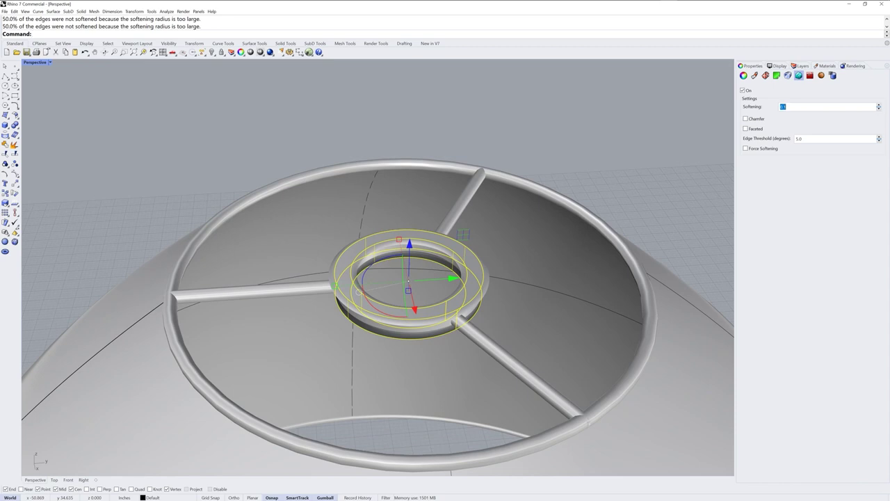
left_click(783, 107)
type("0.05")
key("Return")
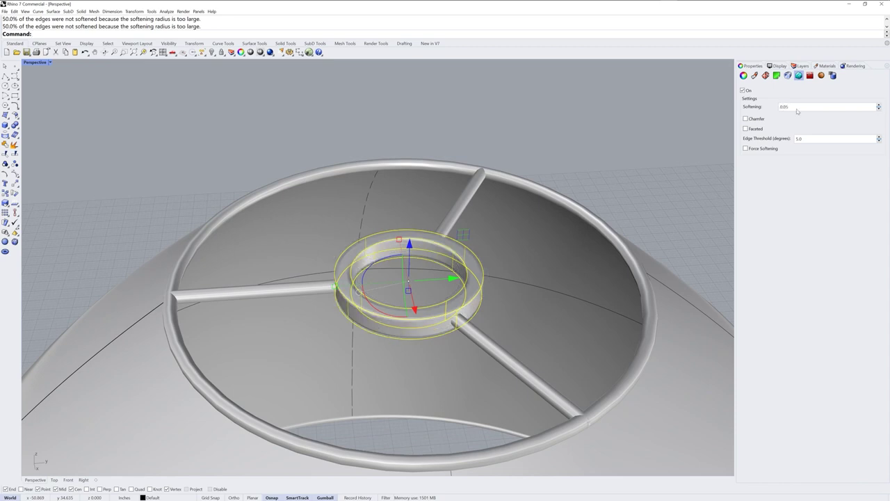
right_click_drag(668, 167, 614, 150)
left_click(614, 150)
scroll(489, 280, "down", 2)
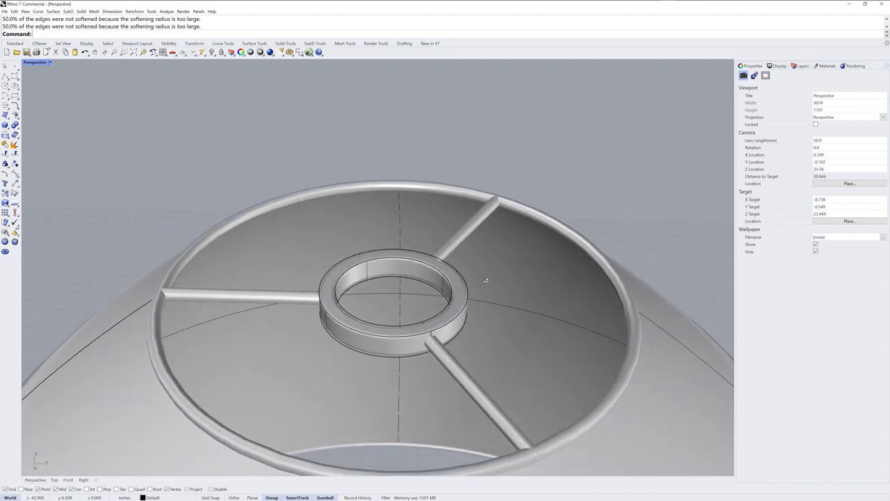
Copy the softened tube ring from the centre of the upper rim to the centre of the lower rim
left_click(452, 278)
scroll(467, 297, "down", 4)
scroll(468, 297, "down", 5)
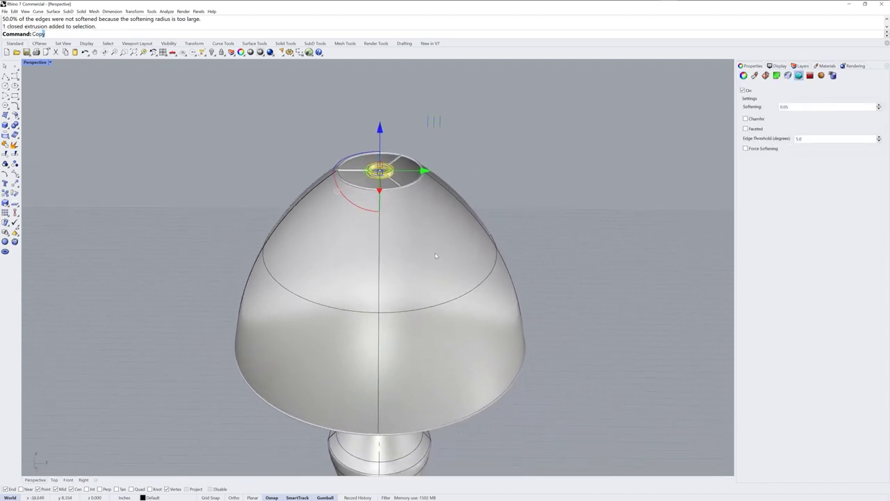
key("Return")
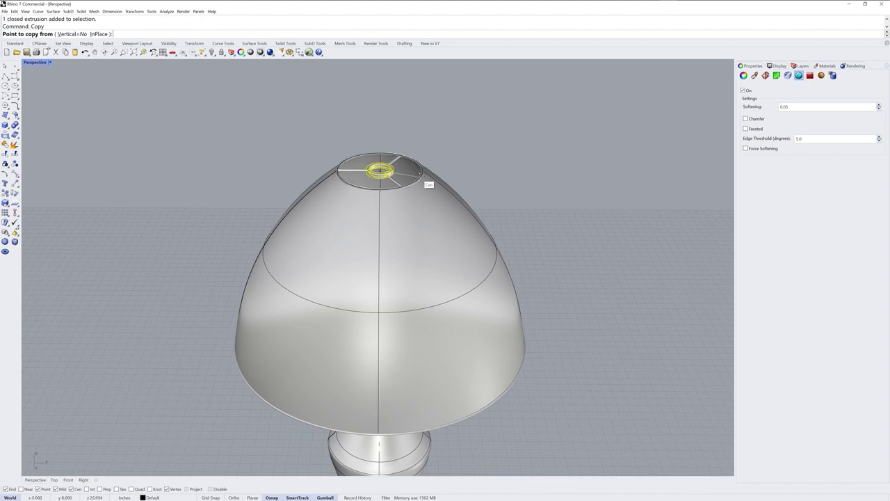
left_click(380, 171)
right_click_drag(566, 367, 564, 340)
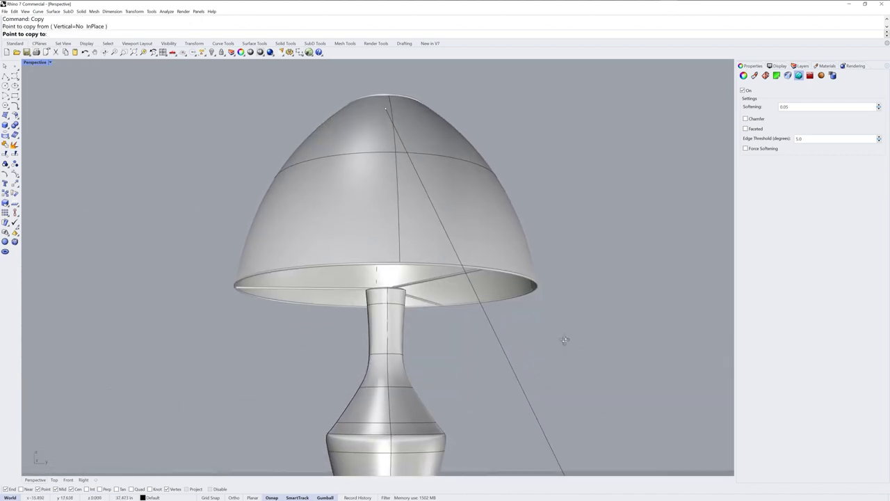
left_click(533, 286)
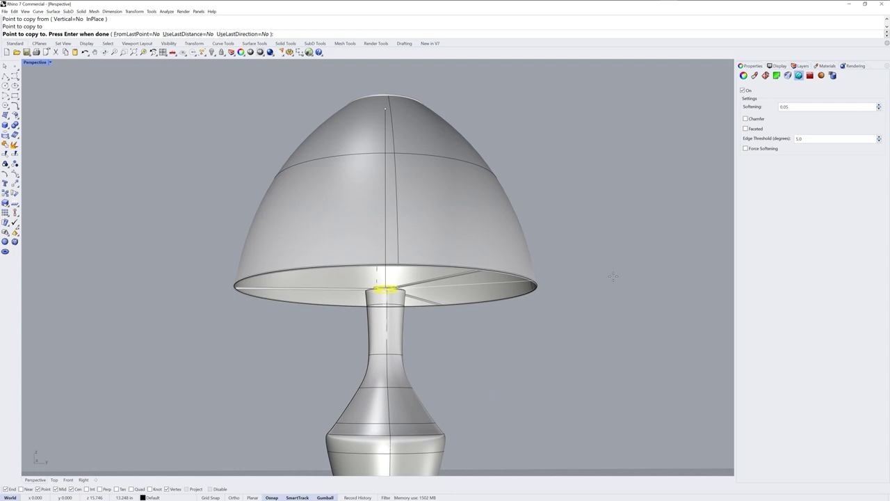
key("Return")
Add the upper and lower tube rings to the existing rim and spoke group with AddToGroup
right_click_drag(512, 317, 471, 316)
left_click(447, 311)
left_click(386, 287)
right_click_drag(389, 292, 395, 334)
left_click(387, 183, "shift")
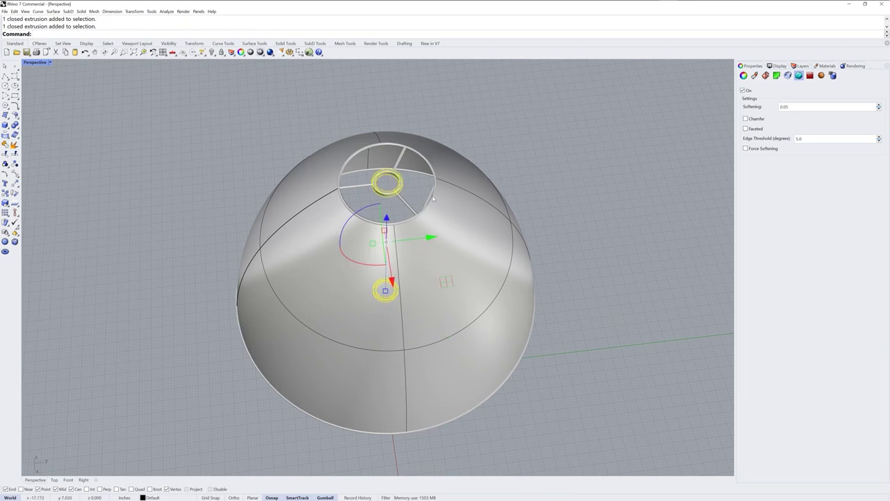
type("AddToGroup")
key("Return")
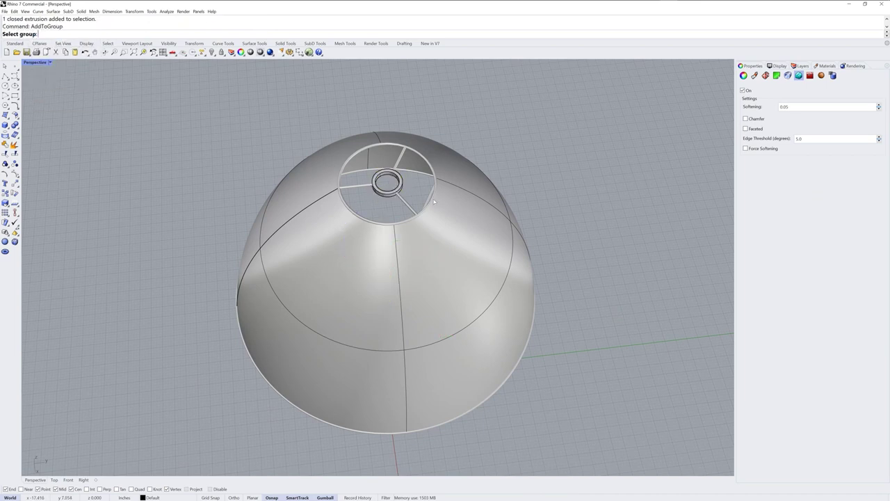
left_click(432, 203)
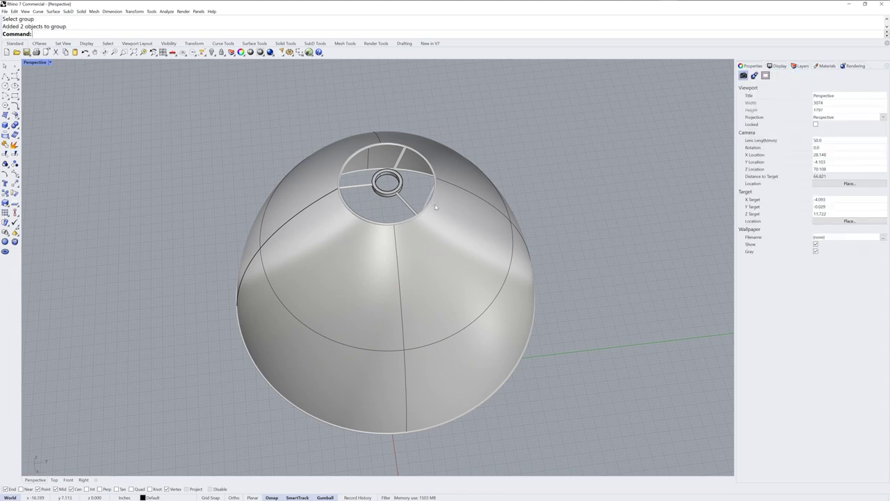
left_click(420, 212)
right_click_drag(420, 213, 536, 199)
left_click(603, 203)
Draw a vertical polyline from the centre of the lower ring to the centre of the upper ring
right_click_drag(602, 203, 314, 231)
left_click(6, 76)
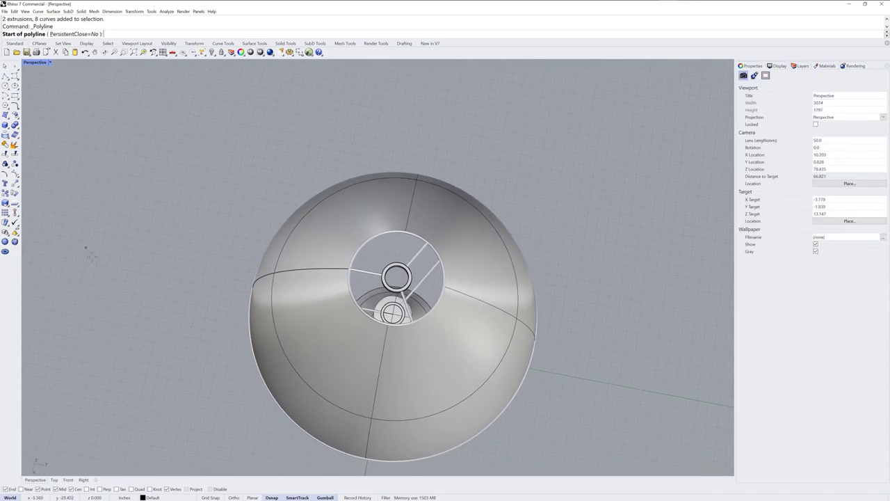
left_click(393, 315)
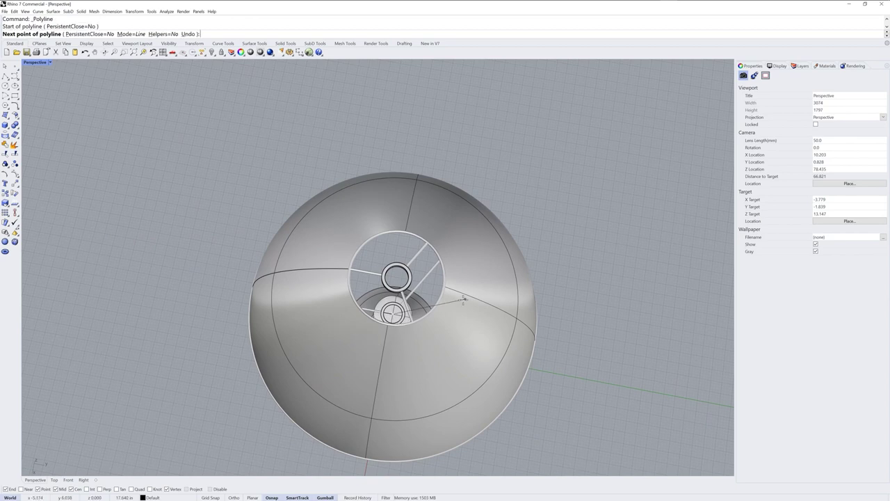
left_click(397, 278)
key("Return")
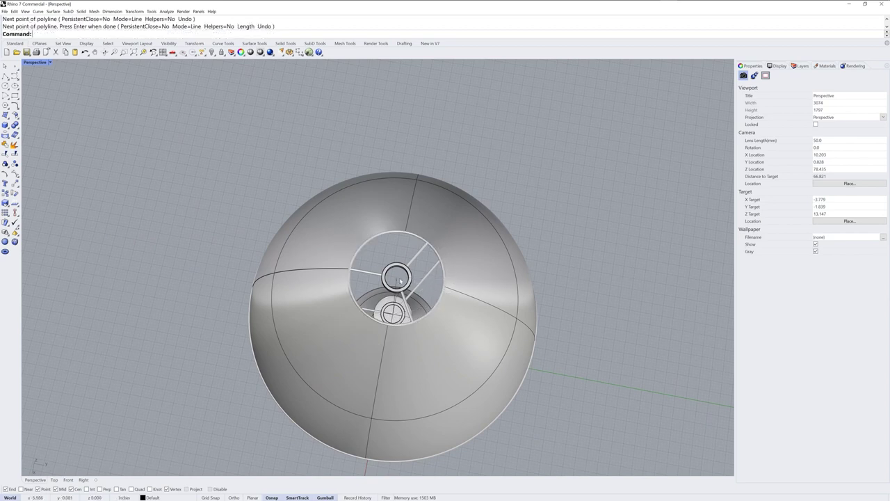
Select the new centre line and switch the perspective view to Ghosted display
right_click_drag(473, 209, 439, 261)
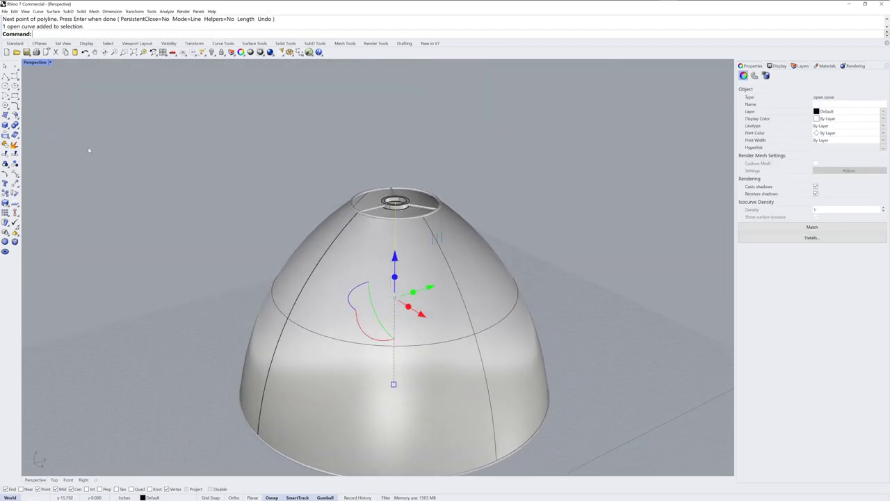
left_click(50, 62)
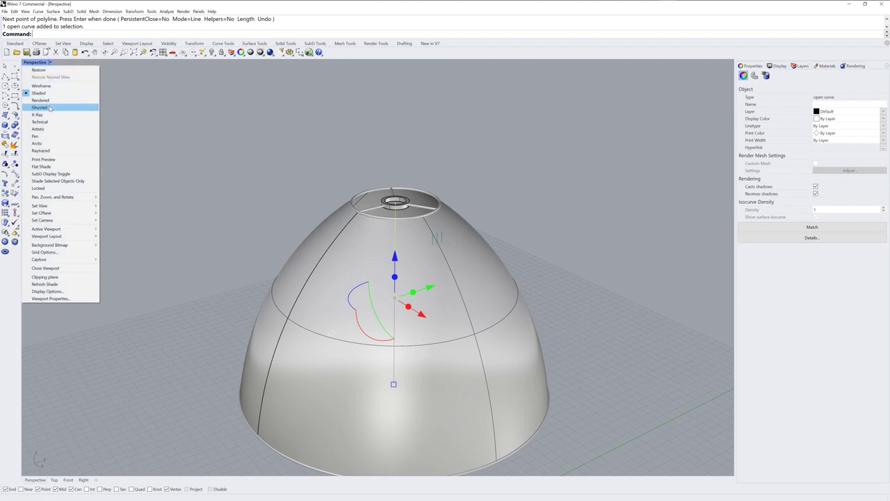
left_click(50, 107)
Scale and shift the centre line vertically so it rises from the lower ring to about mid-height inside the shade
right_click_drag(445, 292, 428, 237)
left_click_drag(383, 309, 383, 272)
left_click_drag(383, 173, 388, 230)
right_click_drag(517, 285, 451, 280)
left_click_drag(386, 308, 388, 303)
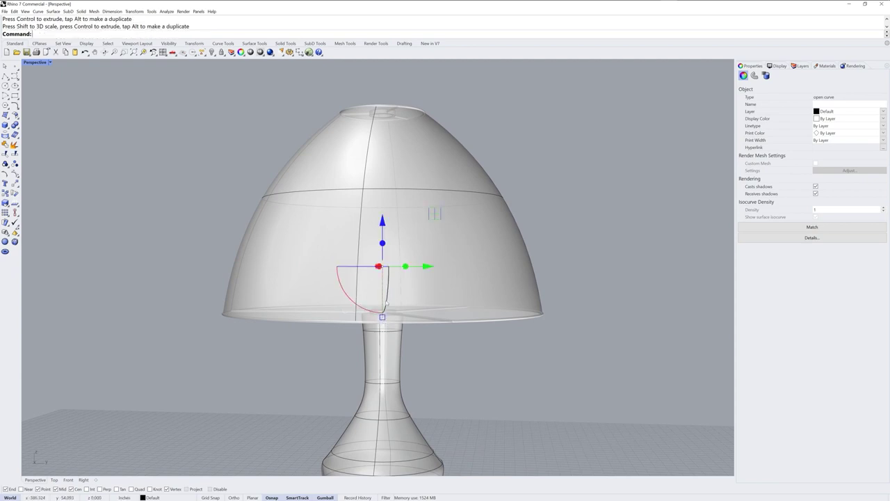
left_click(383, 243)
Turn on curve piping for the shortened centre line with a radius of 0.2
right_click_drag(487, 264, 633, 264)
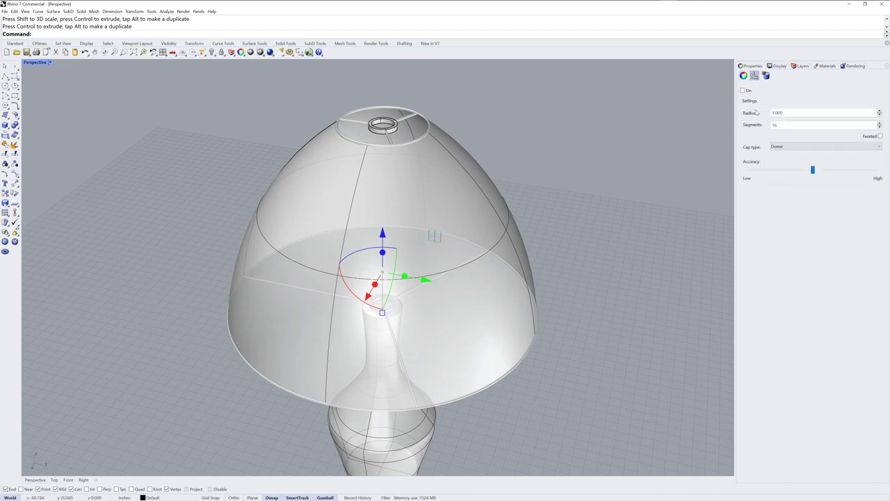
left_click(743, 90)
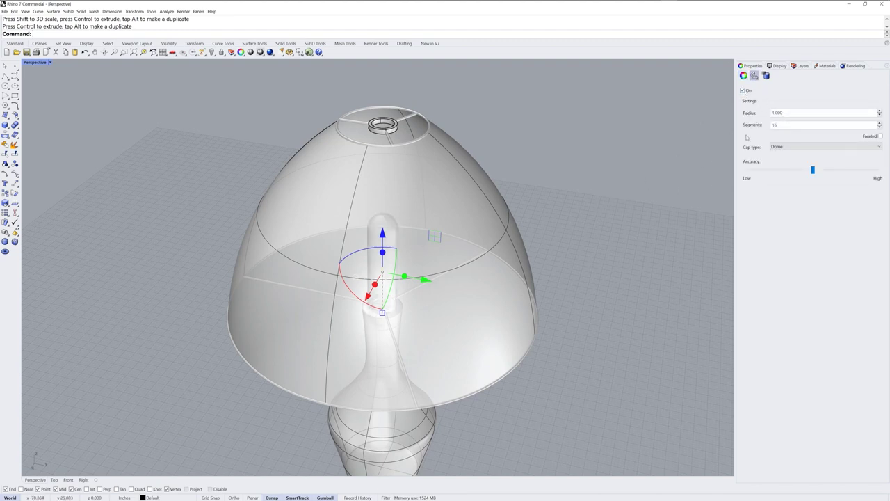
type(".2")
key("Return")
Set the cap type of the centre line's curve piping to Flat
right_click_drag(557, 306, 554, 352)
right_click_drag(592, 329, 433, 267)
left_click(407, 257)
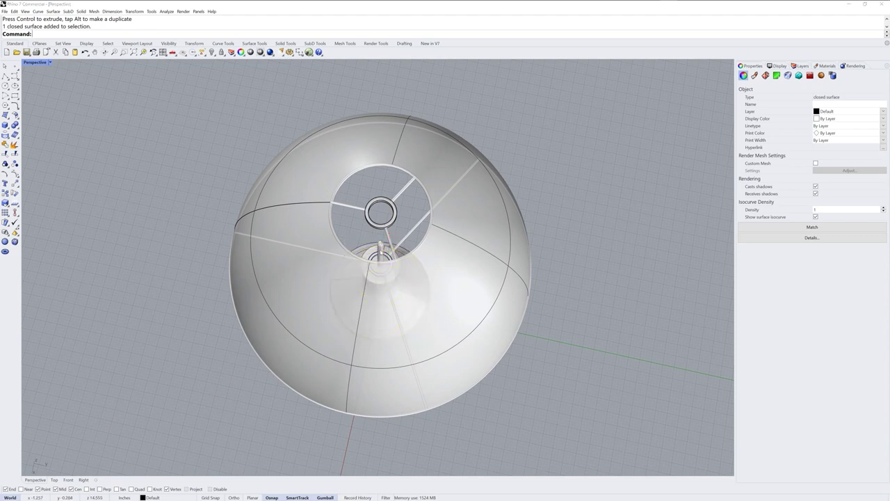
left_click(341, 212)
left_click(388, 231)
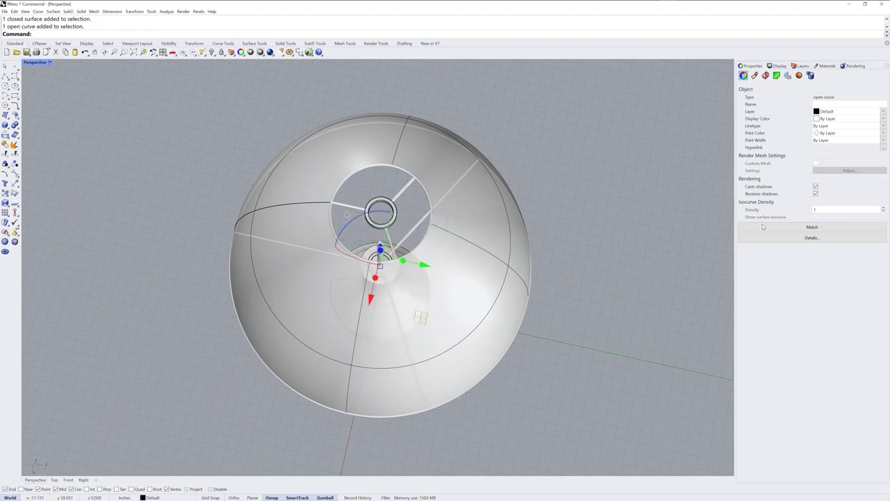
left_click(788, 75)
left_click(797, 147)
left_click(793, 154)
left_click(591, 259)
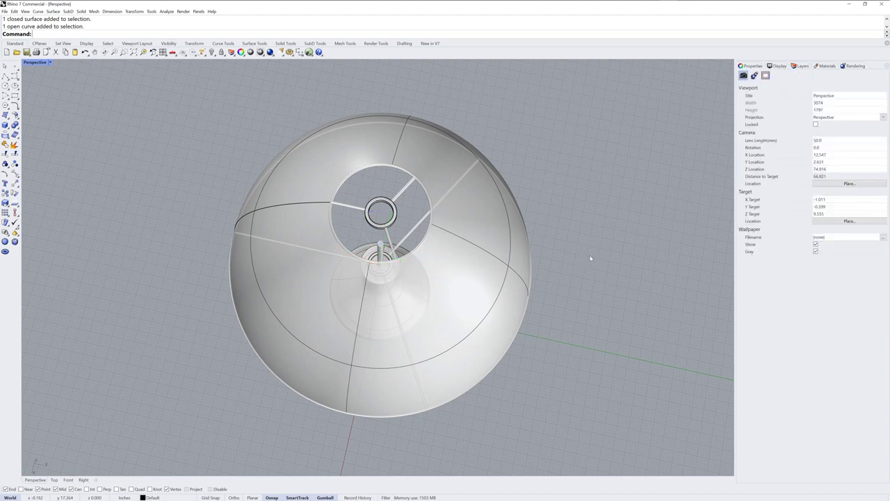
Create a sphere with a radius of about 1.25 in centred on the upper end of the piped centre line
left_click(6, 126)
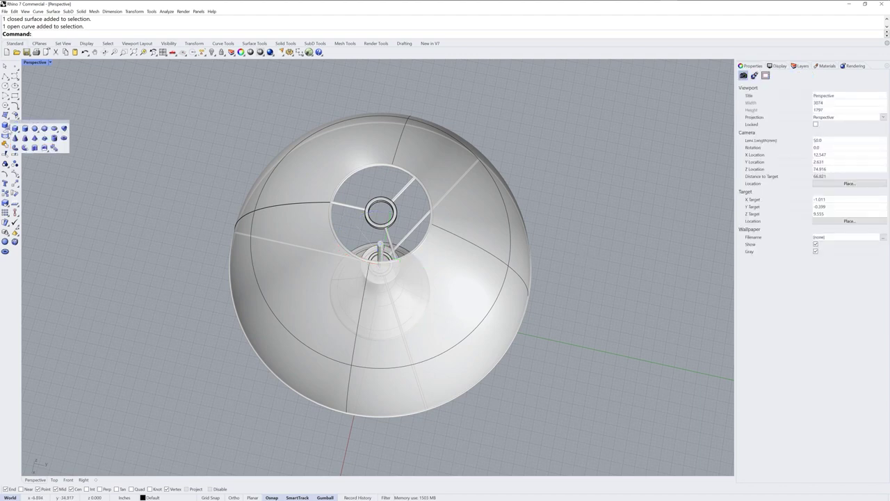
left_click(34, 130)
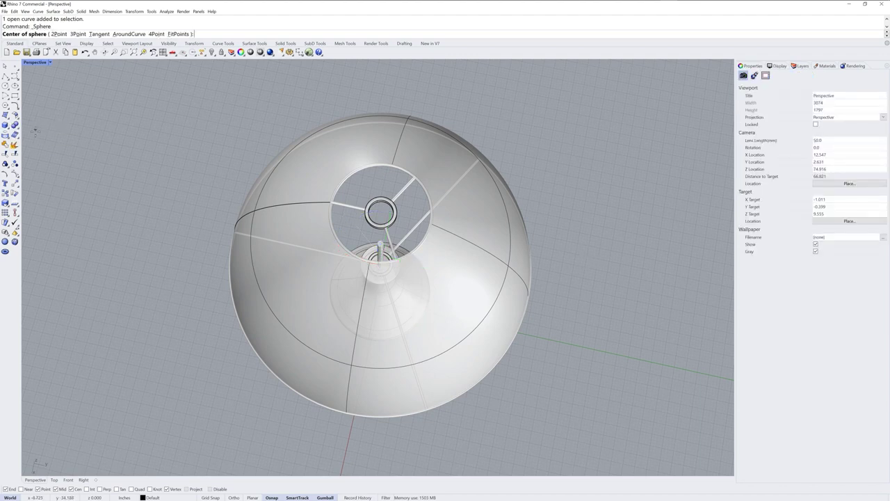
left_click(381, 245)
mouse_move(381, 244)
right_mouse_down()
mouse_move(400, 271)
mouse_move(416, 228)
mouse_move(397, 250)
mouse_move(382, 239)
right_mouse_up()
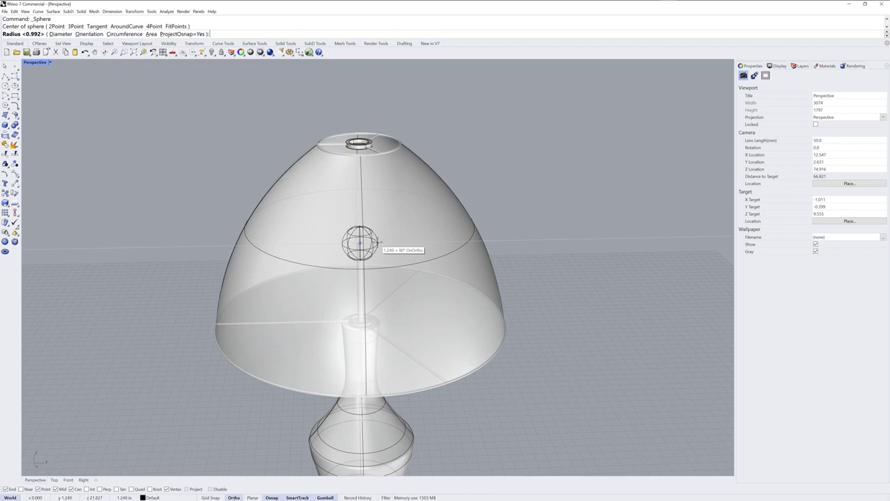
left_click(378, 244)
Lower the top control point of the piped centre line so the stem ends near the underside of the bulb sphere
right_click_drag(379, 244, 464, 237)
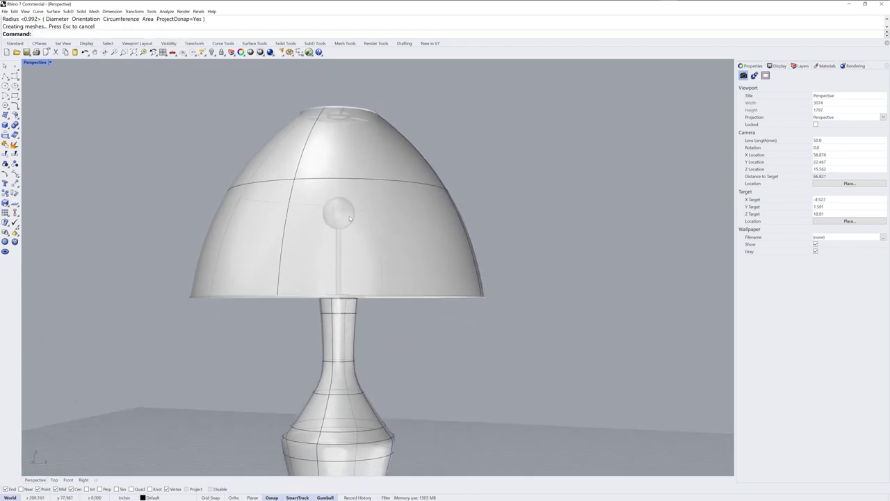
left_click(341, 242)
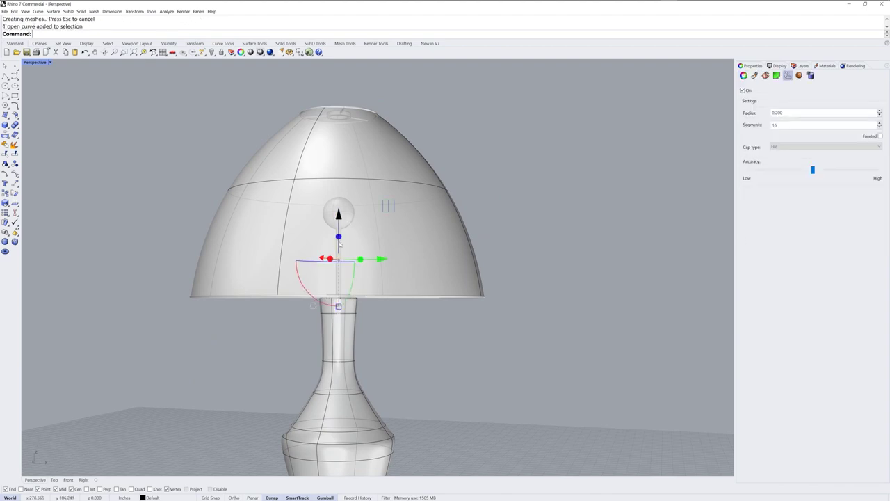
scroll(345, 222, "up", 3)
scroll(346, 220, "up", 3)
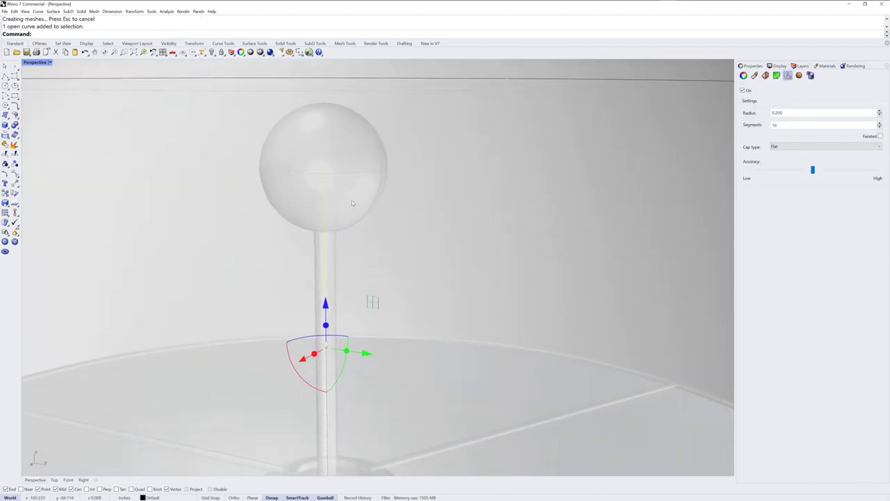
key("F10")
left_click(324, 174)
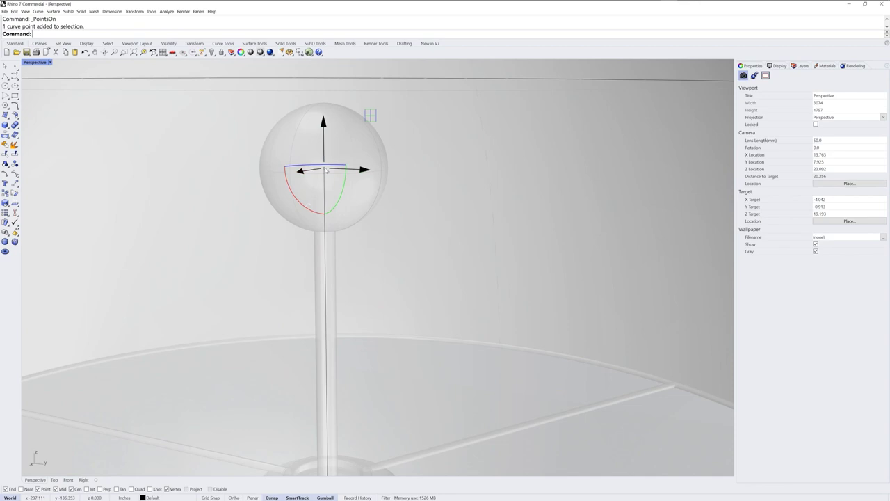
left_click_drag(324, 156, 332, 185)
key("Home")
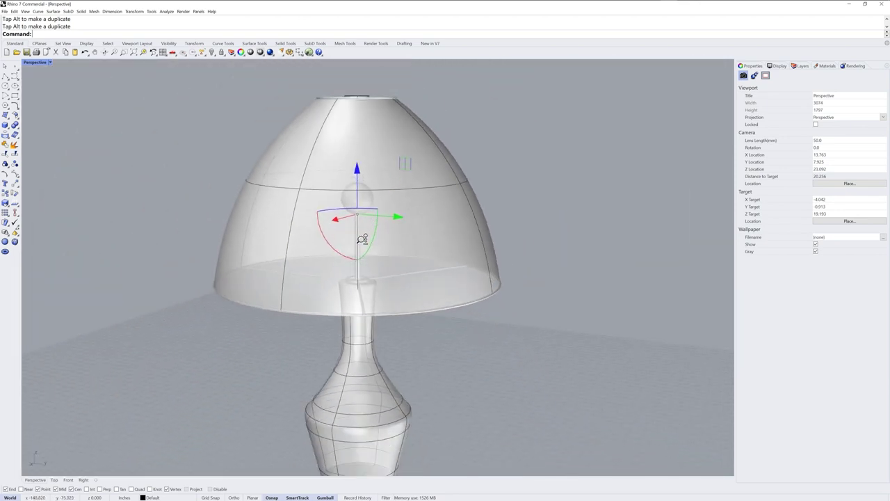
key("Escape")
Add a point light near the top of the bulb sphere inside the lampshade
right_click_drag(438, 217, 392, 251)
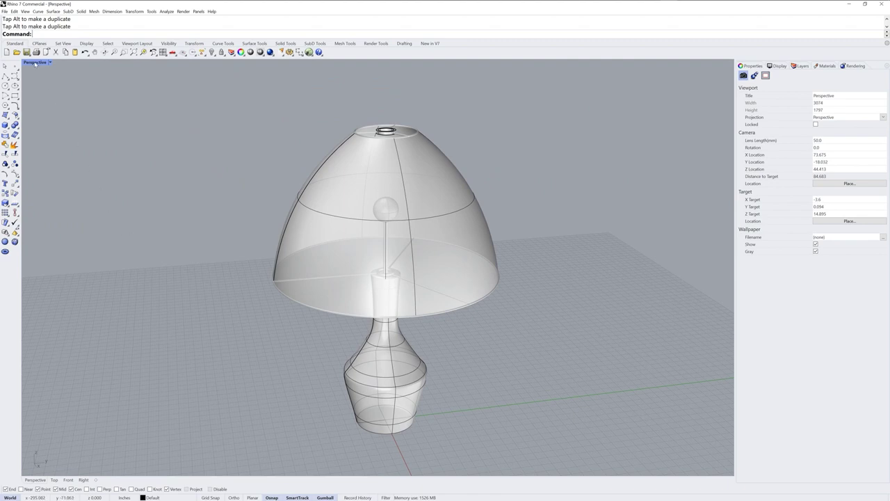
scroll(413, 270, "up", 3)
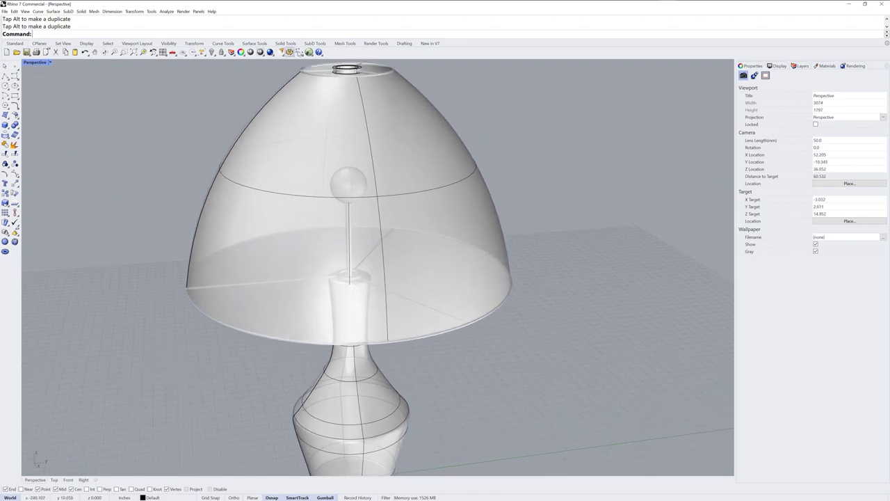
left_click(282, 55)
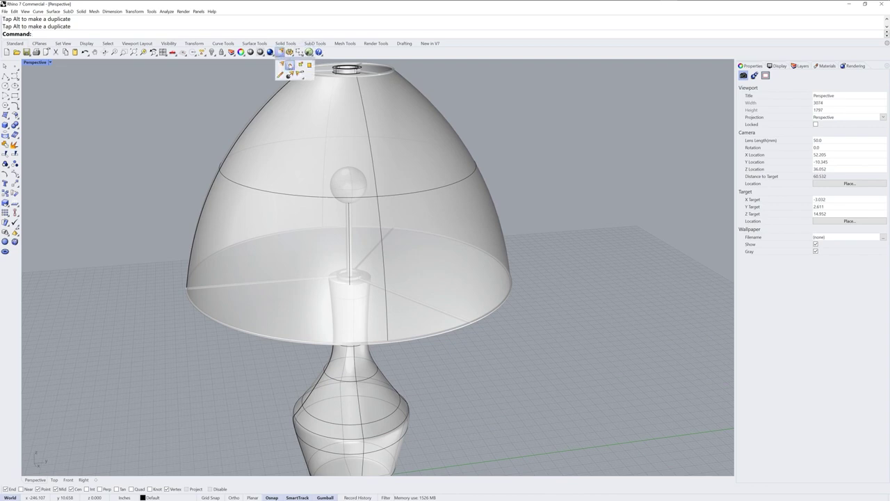
left_click(380, 45)
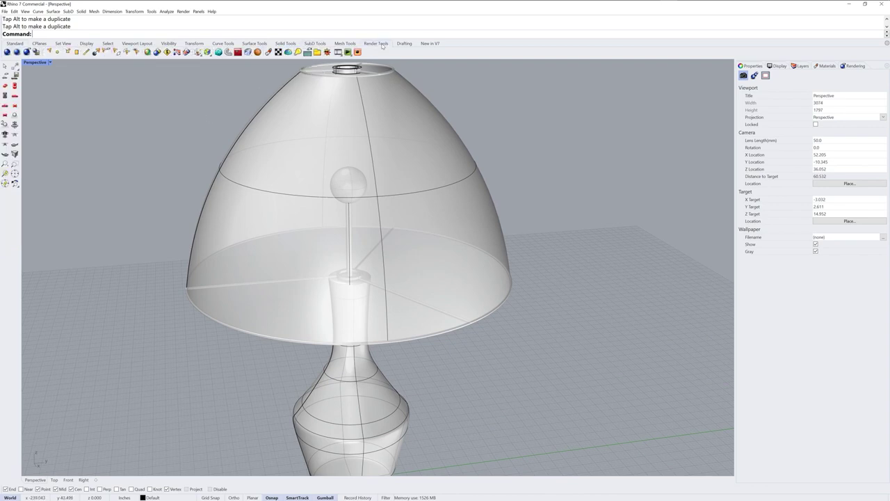
left_click(57, 52)
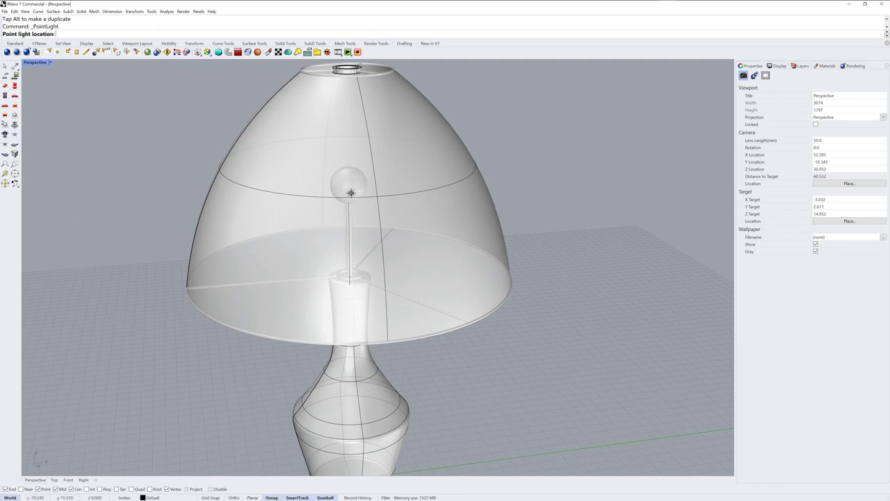
left_click(349, 168)
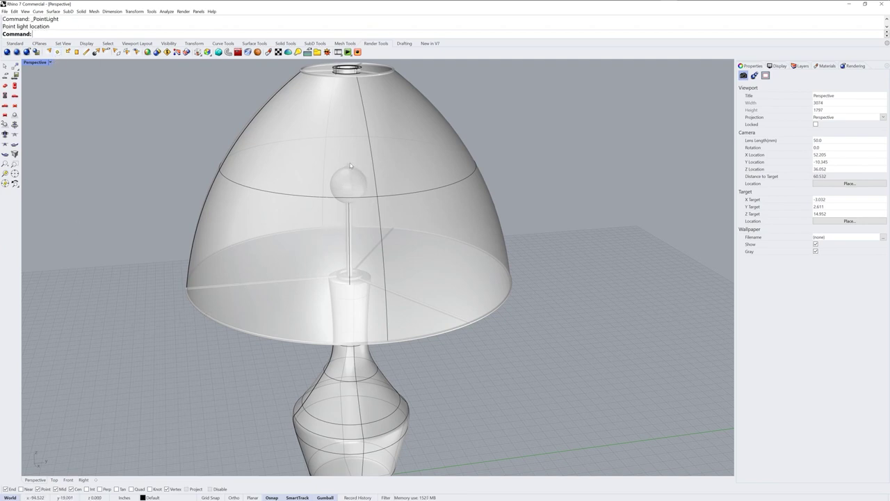
Move the point light vertically so it sits inside the bulb sphere, close to its centre
left_click(351, 167)
right_click_drag(351, 167, 348, 121)
left_click_drag(348, 121, 349, 140)
right_click_drag(349, 141, 348, 182)
scroll(362, 198, "up", 5)
right_click_drag(64, 90, 416, 291)
scroll(416, 290, "up", 10)
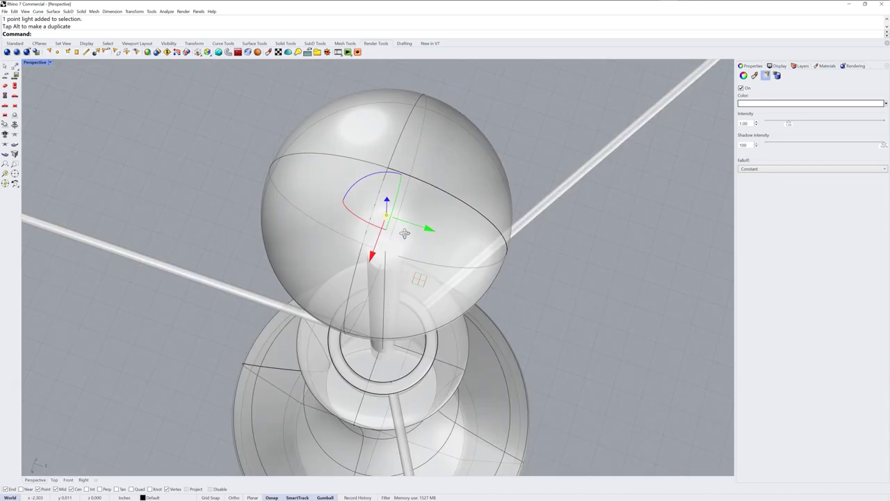
Toggle the Rotate View Around Gumball option with the point light selected
right_click_drag(404, 233, 446, 234)
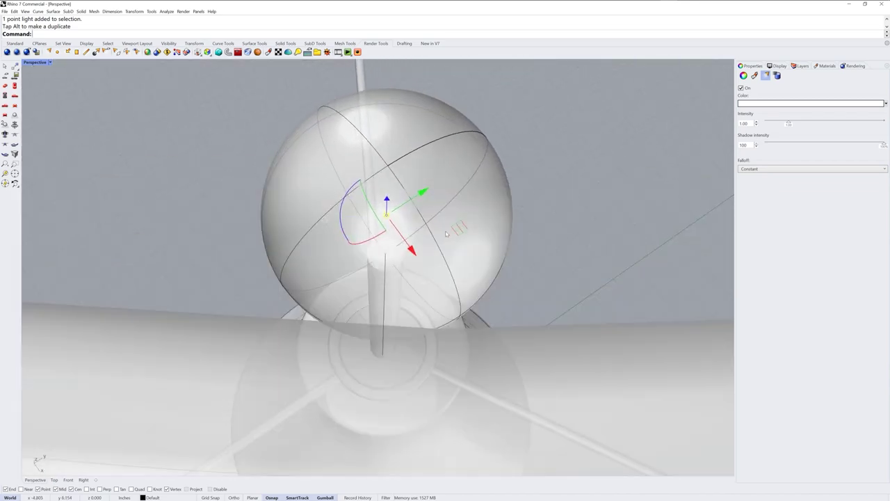
left_click(556, 144)
right_click_drag(549, 146, 406, 237)
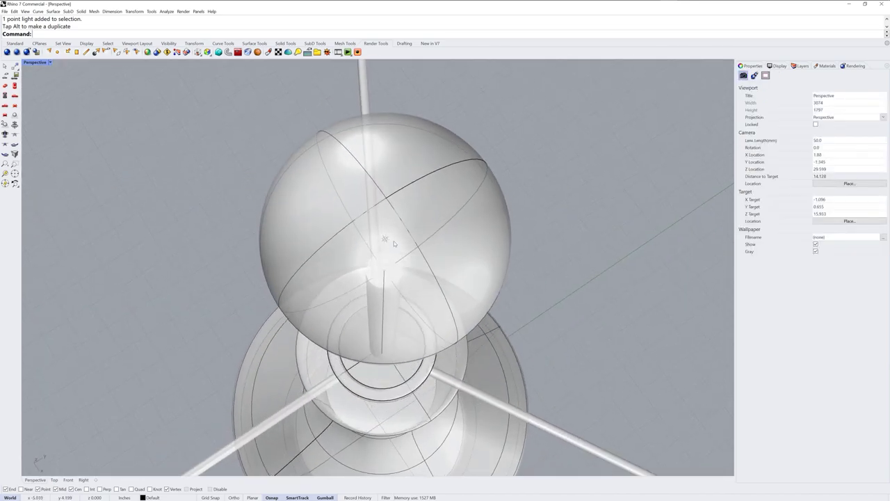
left_click(388, 240)
left_click(323, 240)
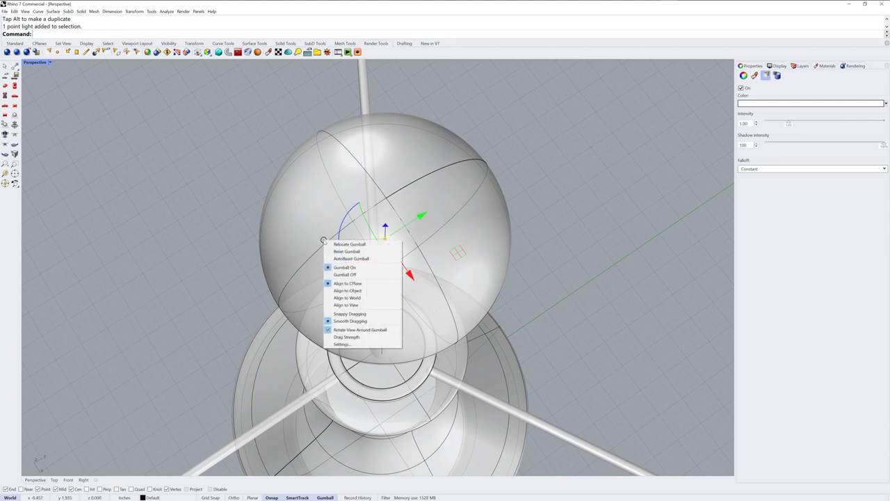
left_click(387, 330)
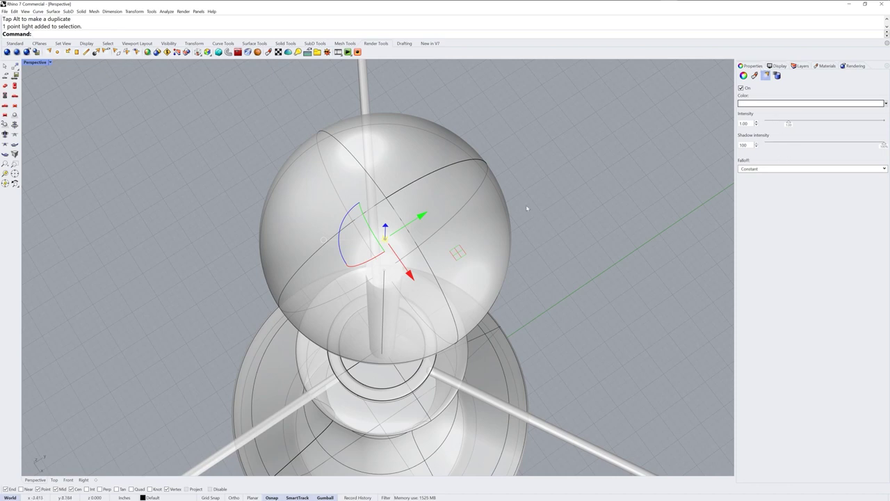
Review the bulb sphere's shadow-casting setting in its object properties
left_click(443, 147)
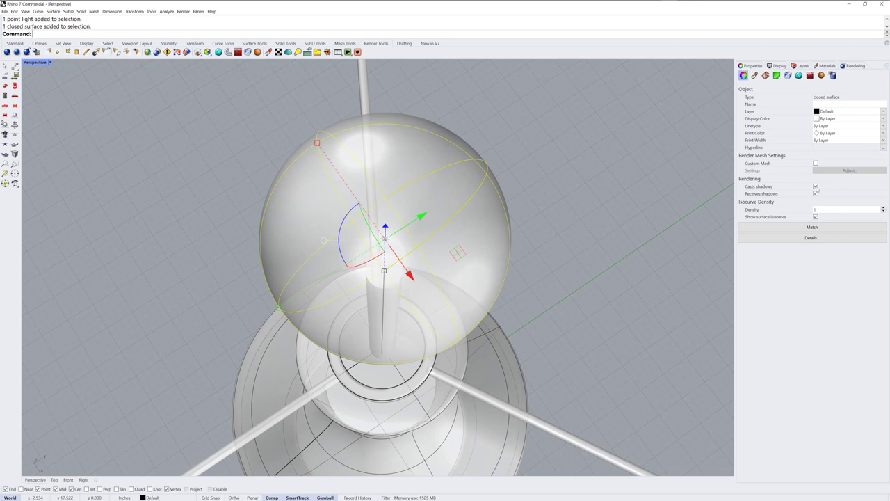
left_click(549, 431)
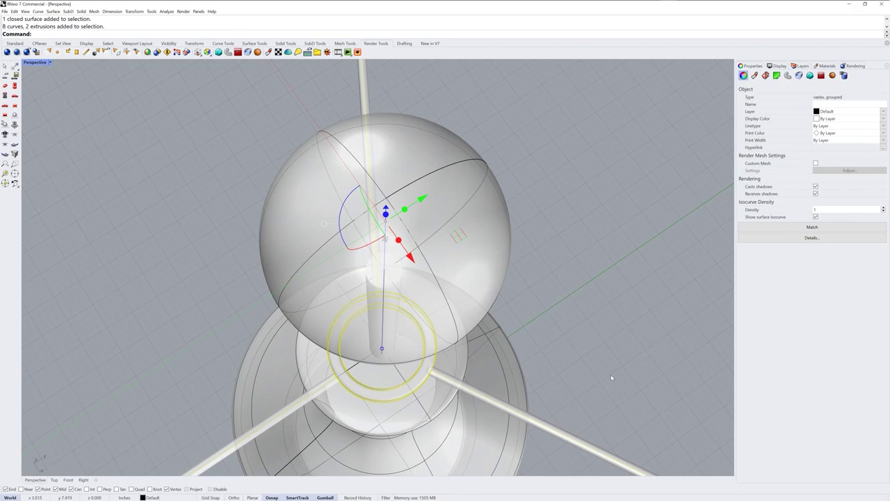
left_click(551, 331)
Turn on render thickness for the lampshade surface with a distance of 0.05
right_click_drag(551, 331, 446, 234)
scroll(453, 258, "down", 3)
left_click(439, 192)
right_click_drag(471, 165, 439, 194)
scroll(440, 192, "up", 5)
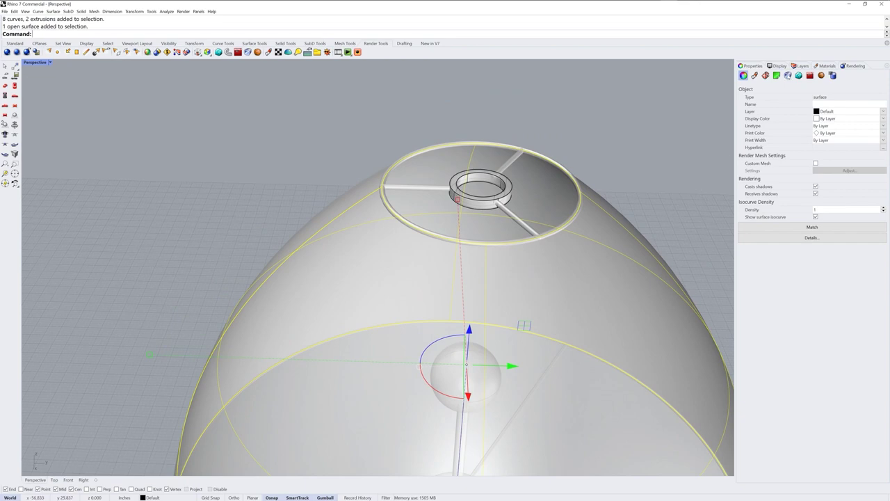
left_click(789, 76)
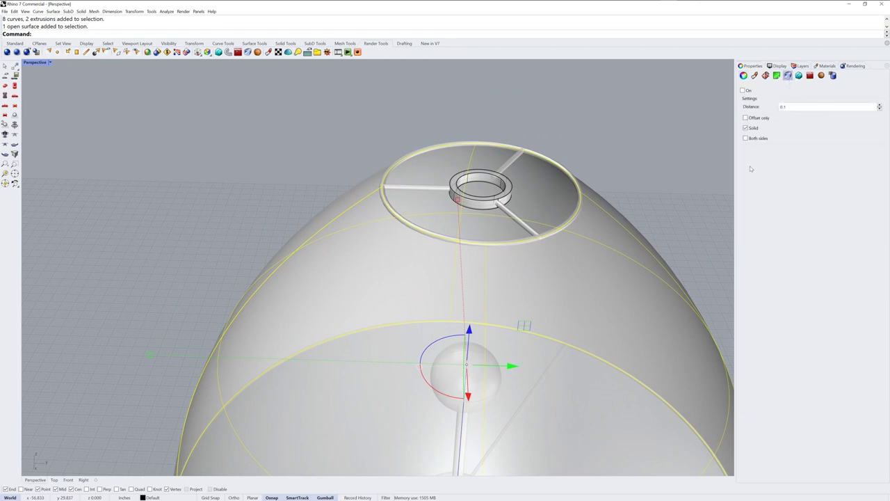
left_click(743, 91)
right_click_drag(591, 232, 594, 170)
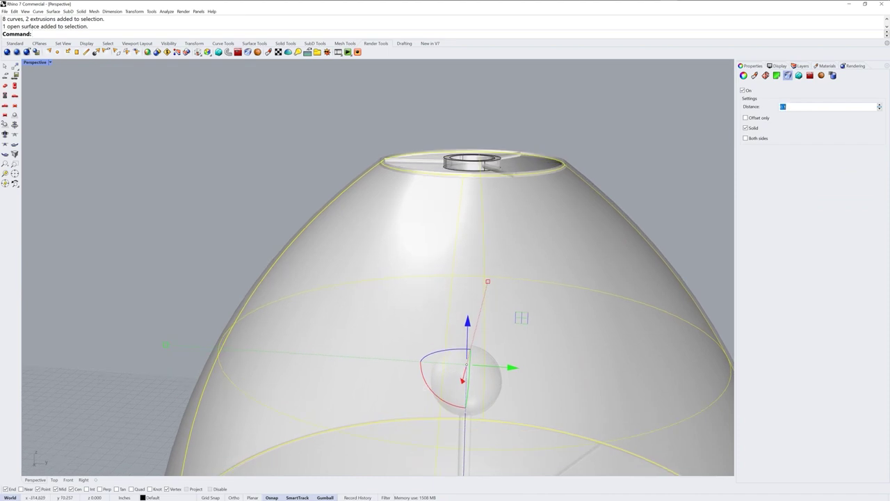
type(".05")
key("Return")
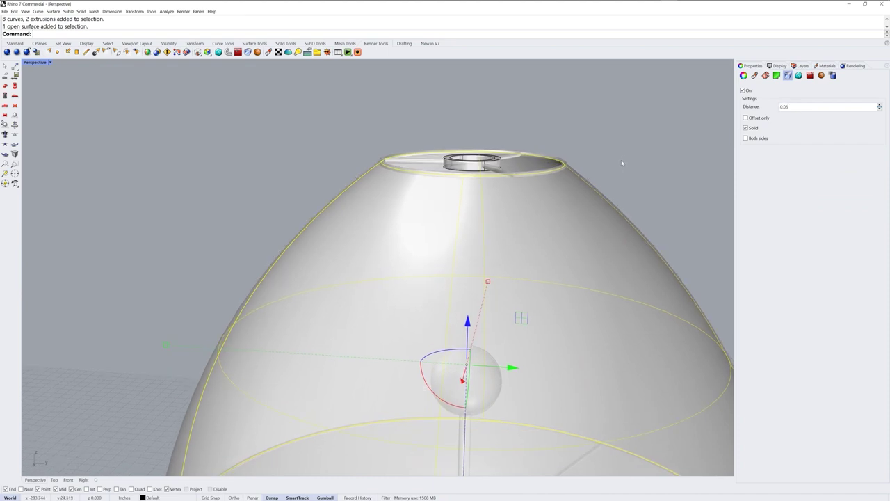
left_click(622, 163)
Restore the four-viewport layout and resize it to enlarge the Top and Perspective views, with the whole lamp framed in Perspective
right_click_drag(622, 163, 573, 183)
right_click_drag(508, 247, 446, 209)
double_click(40, 63)
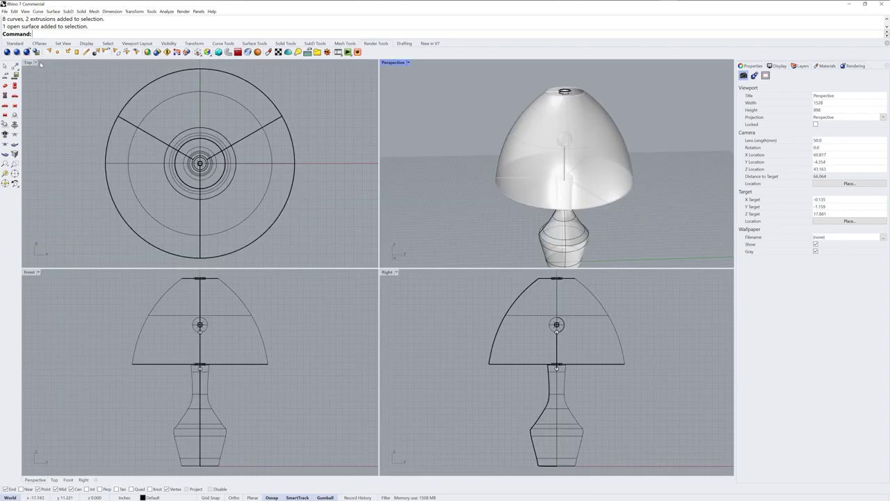
left_click_drag(379, 268, 338, 412)
right_click_drag(345, 402, 599, 280)
Create an Emission material named Bulb
left_click(826, 66)
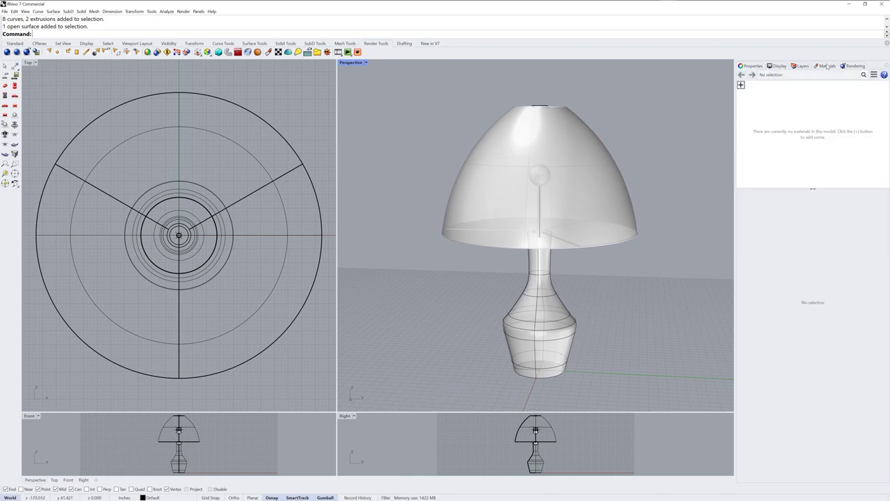
left_click(741, 84)
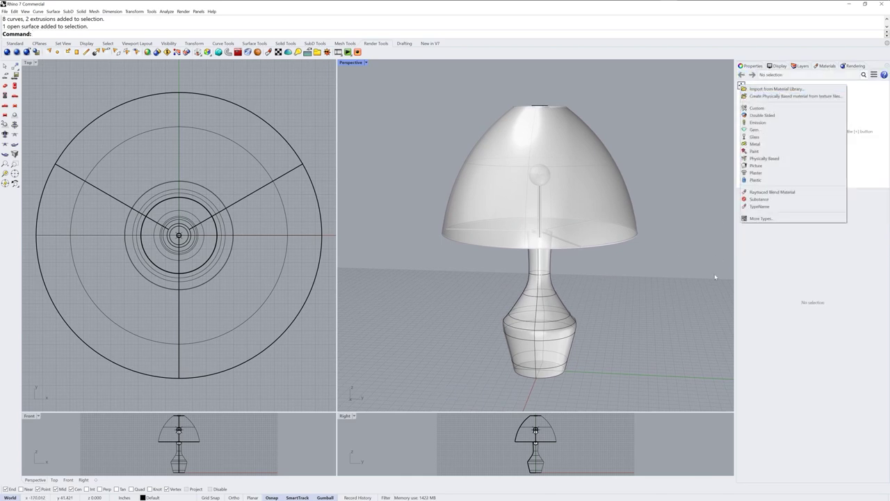
left_click(758, 122)
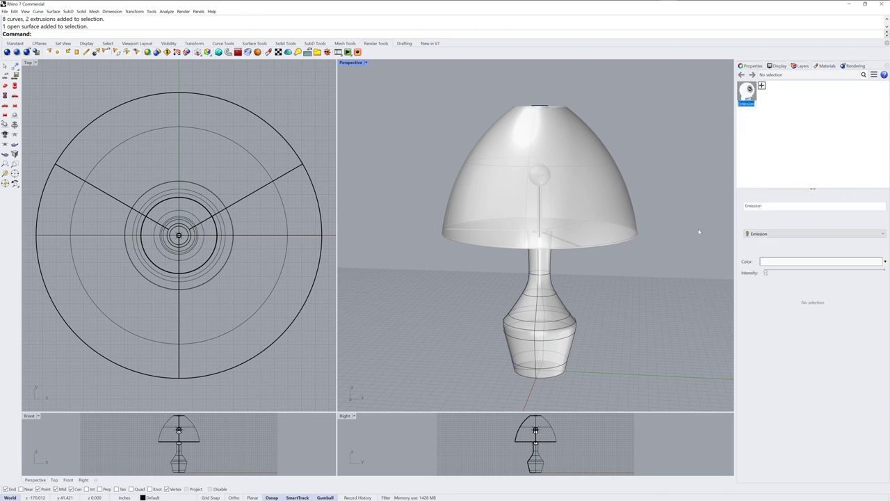
key("BackSpace")
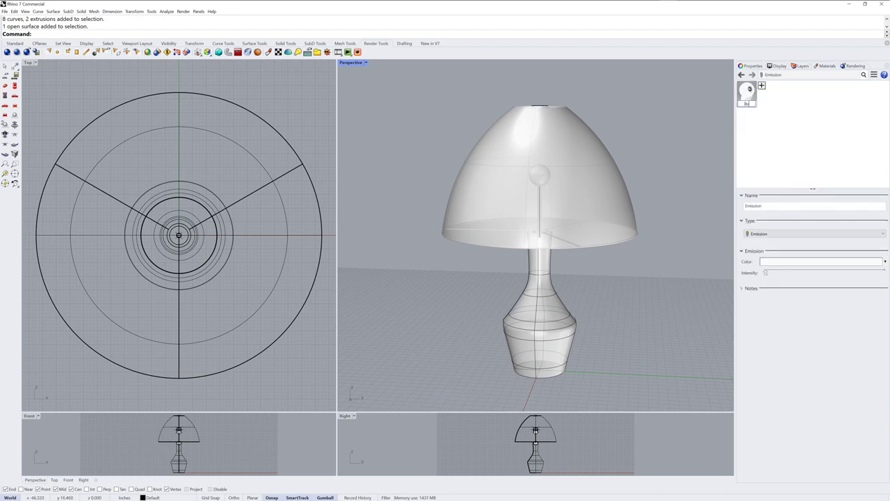
key("Return")
Create a Physically Based material named Shade
left_click(762, 85)
left_click(806, 159)
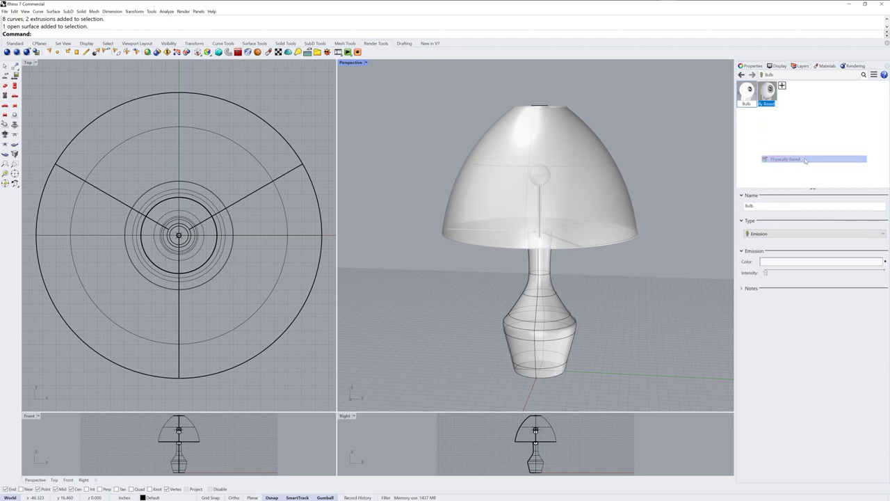
type("Shade")
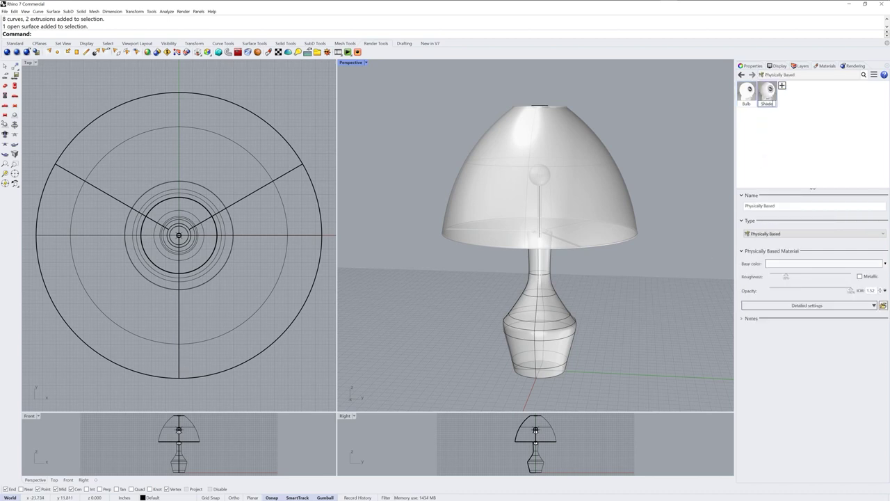
key("Return")
Create a Physically Based material named Base
left_click(782, 85)
left_click(817, 163)
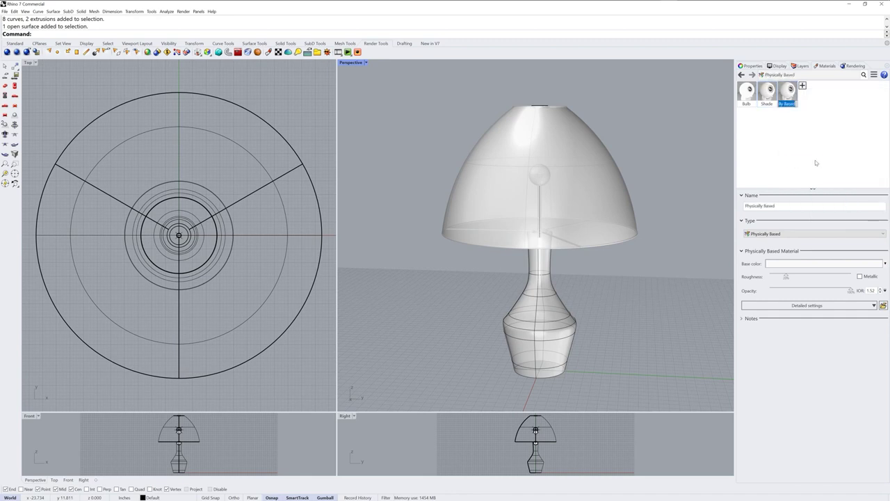
type("B")
key("Return")
Create a Metal material named Accents
left_click(803, 85)
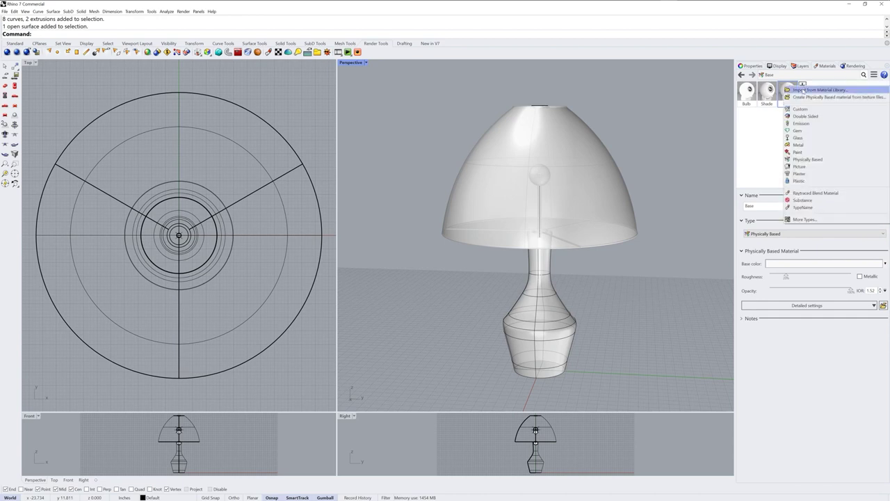
left_click(809, 145)
type("Alcents")
key("Return")
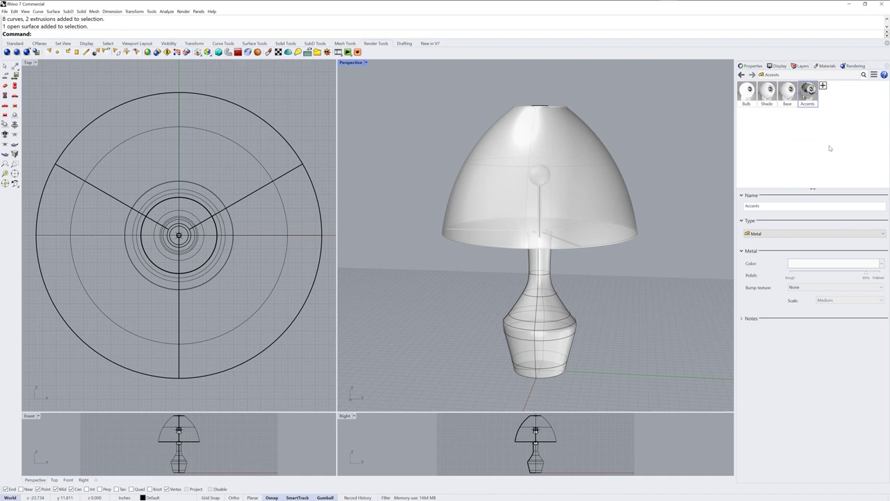
Assign the Shade material to the lampshade surface
left_click(599, 251)
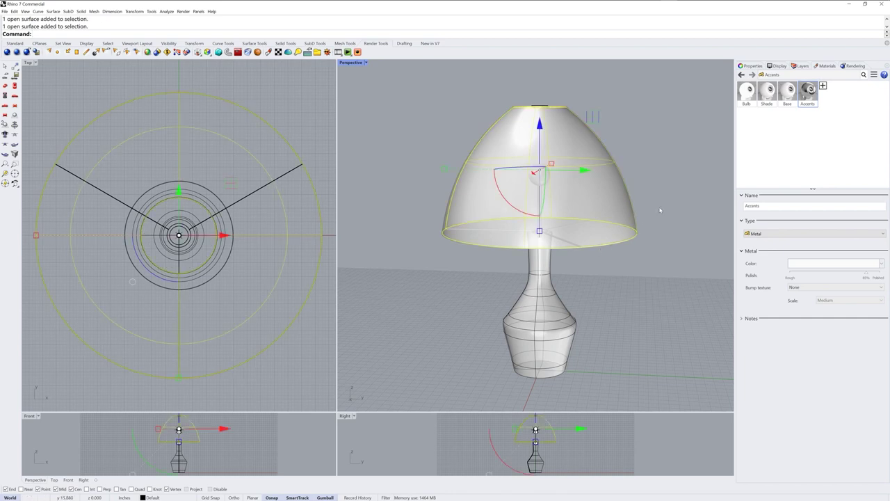
right_click(766, 96)
left_click(807, 153)
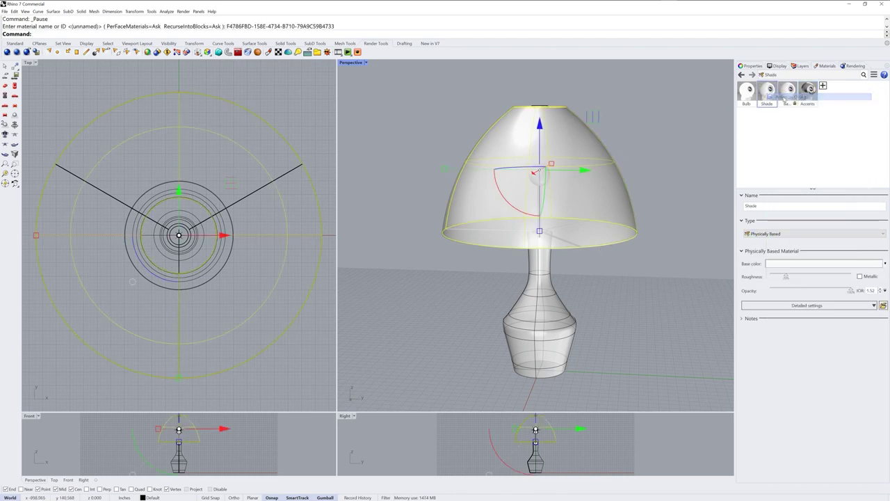
Assign the Accents metal material to the grouped wire frame and rings of the lampshade
left_click(545, 104)
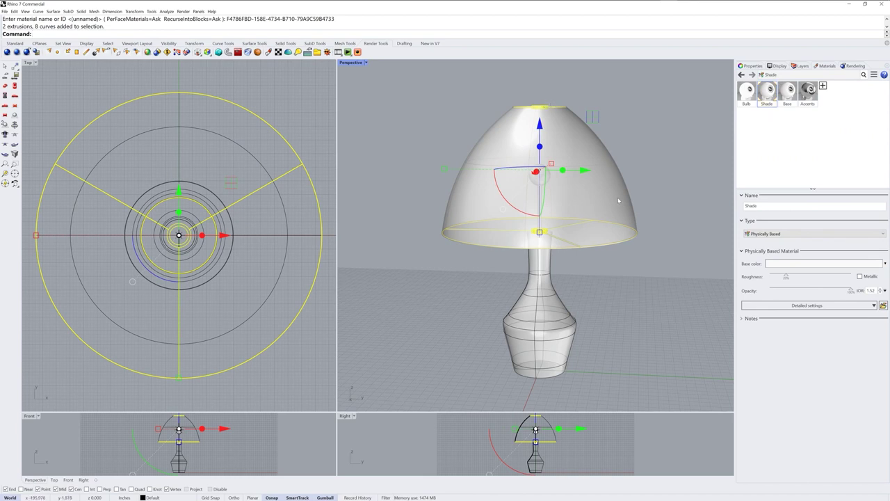
right_click(808, 96)
left_click(828, 153)
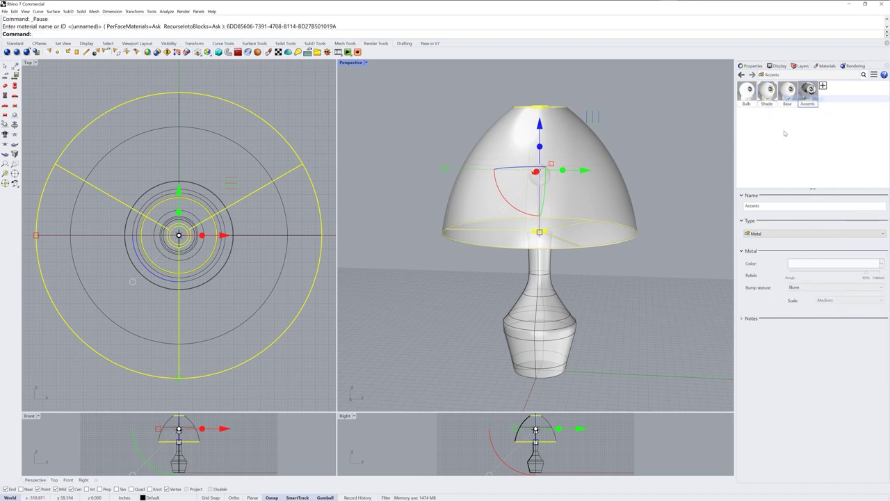
Assign the Base material to the lamp's base surface and clear the selection
left_click(556, 323)
right_click(788, 96)
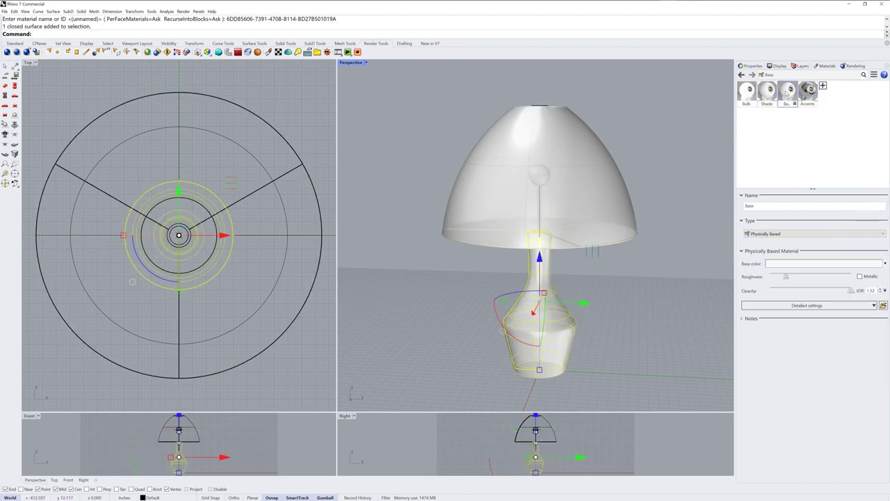
left_click(810, 95)
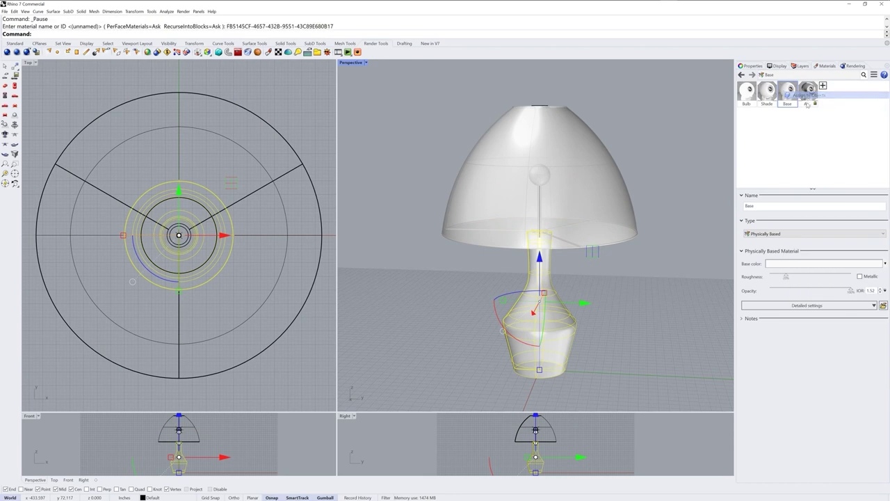
left_click(642, 284)
left_click(631, 217)
key("Escape")
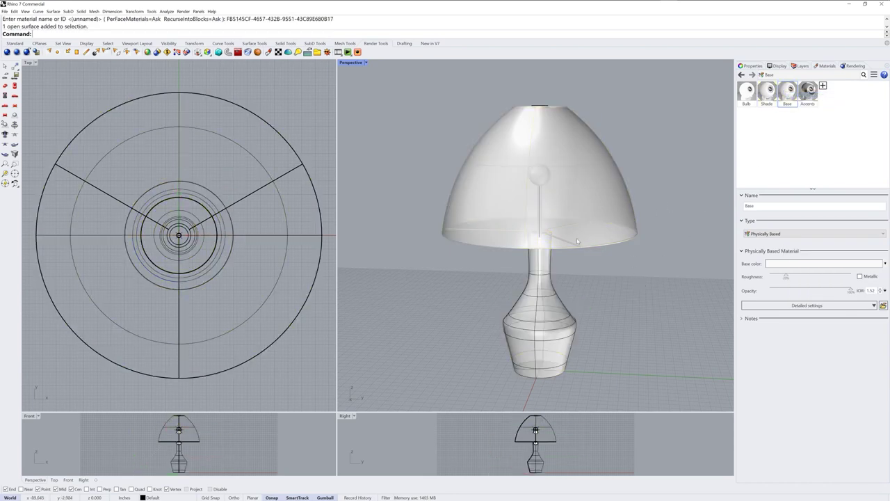
Assign the Bulb emission material to the bulb sphere inside the shade
left_click(545, 180)
right_click(752, 91)
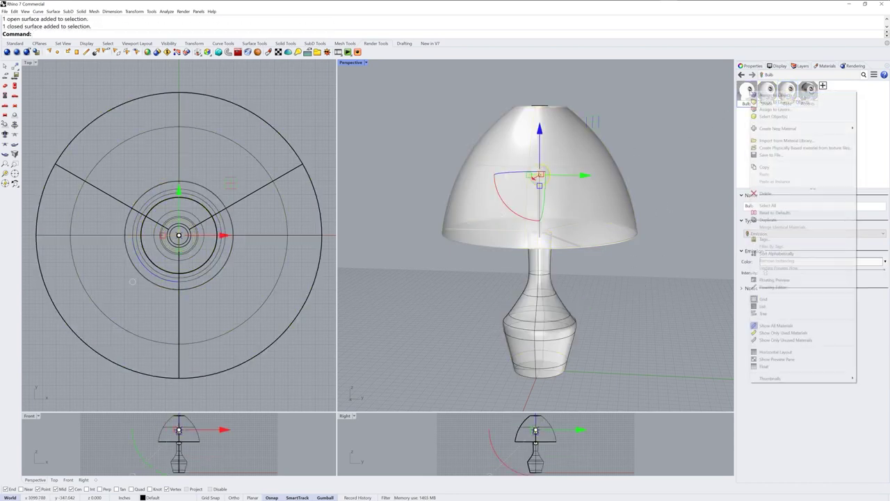
left_click(786, 98)
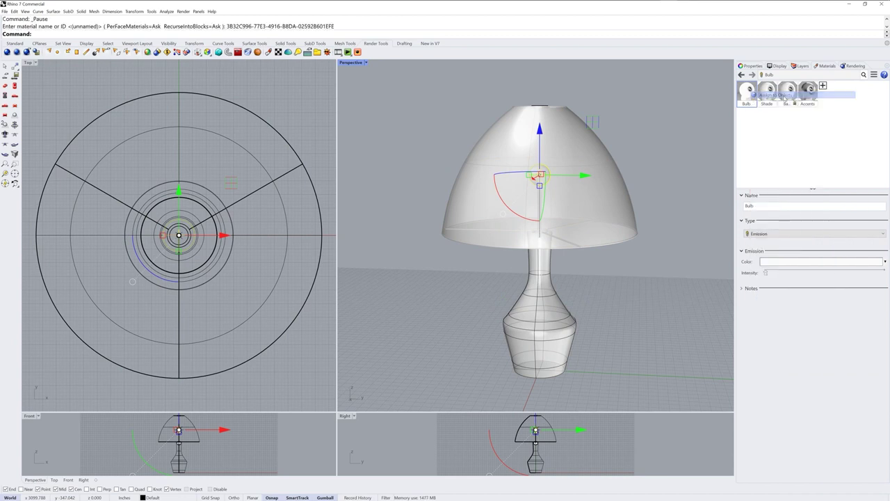
Switch the Perspective viewport to the Rendered display mode and inspect the lamp from above
right_click_drag(599, 309, 609, 297)
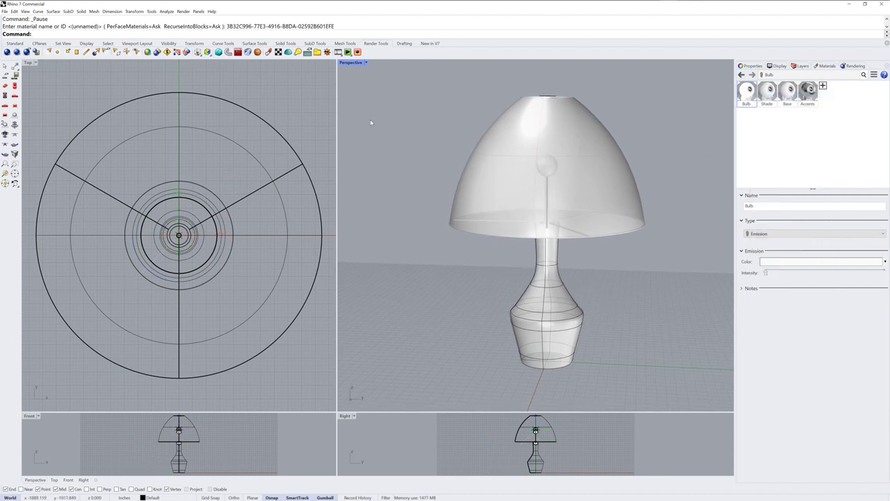
left_click(366, 63)
left_click(371, 102)
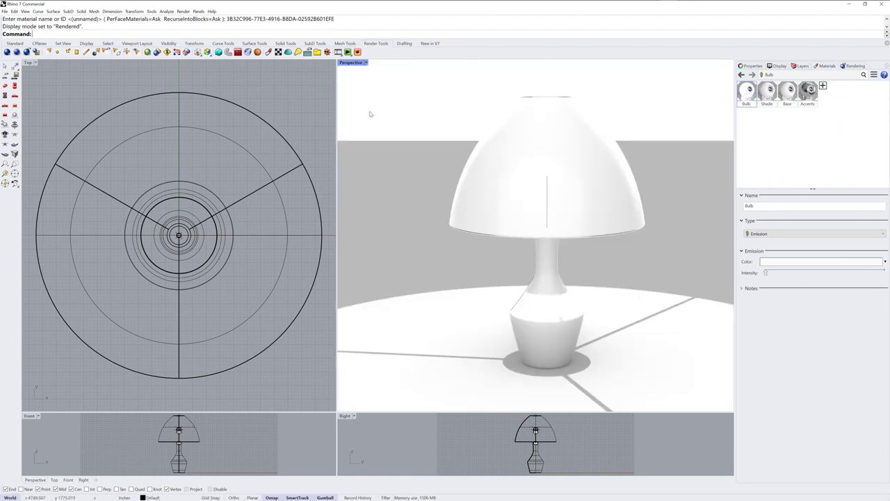
right_click_drag(487, 292, 557, 330)
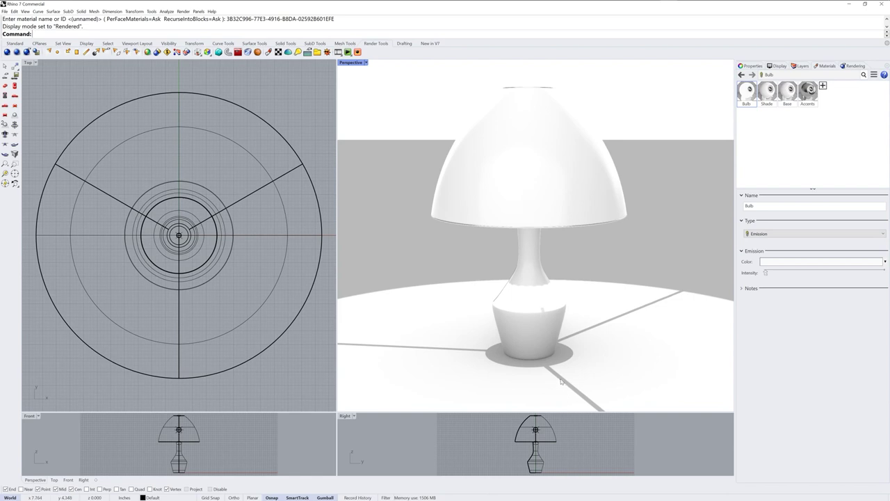
mouse_move(610, 215)
right_mouse_down()
mouse_move(596, 255)
mouse_move(610, 211)
mouse_move(612, 223)
mouse_move(654, 203)
mouse_move(604, 230)
right_mouse_up()
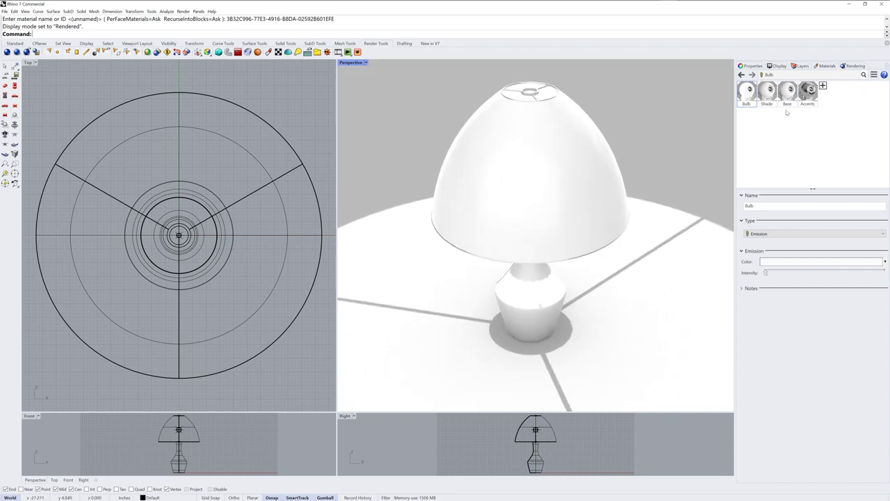
Hide curves in the Perspective viewport's Rendered display, and show them again
left_click(778, 66)
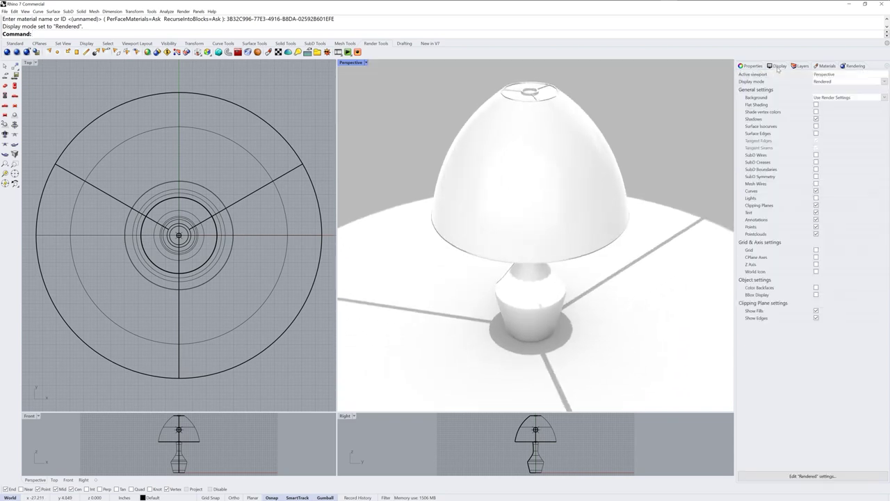
left_click(816, 191)
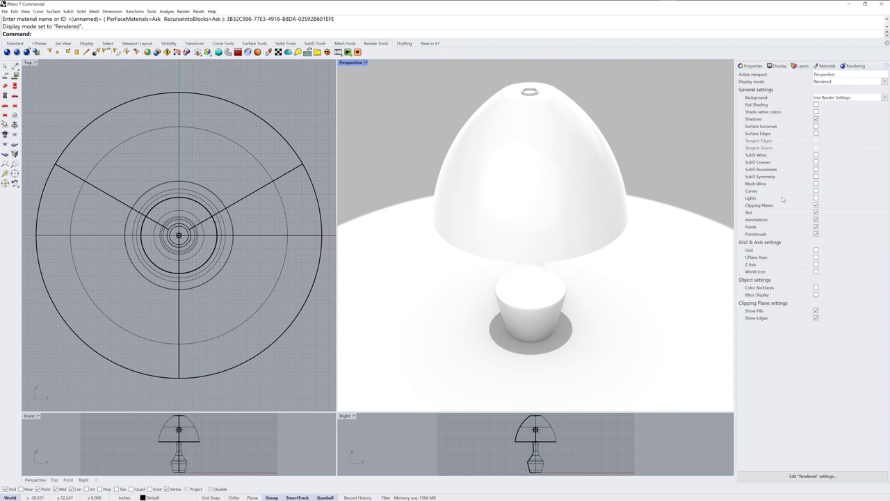
left_click(816, 192)
Draw an L-shaped polyline in the Top view, running straight behind the lamp and along one side of it
right_click_drag(632, 248, 533, 325)
scroll(229, 304, "down", 5)
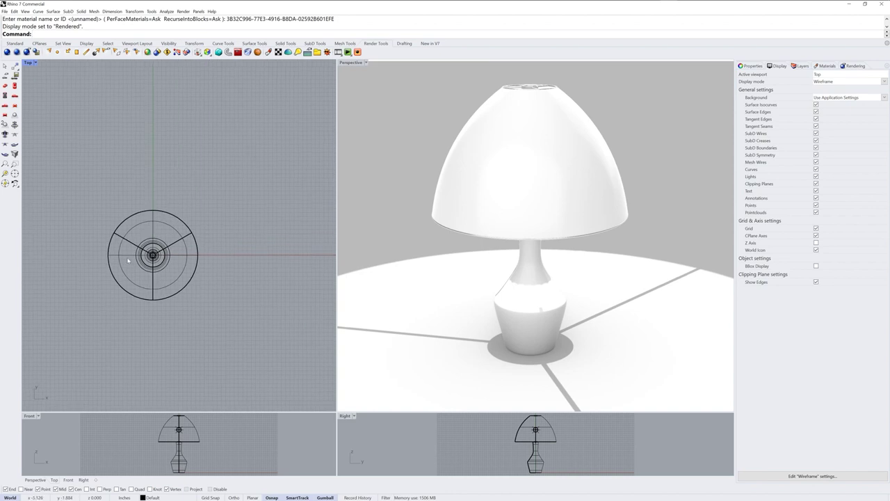
left_click(15, 43)
left_click(14, 86)
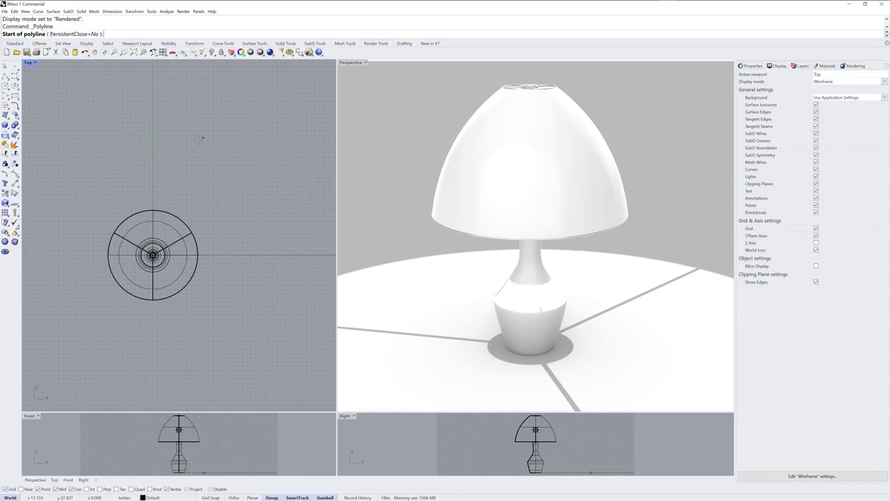
left_click(104, 146)
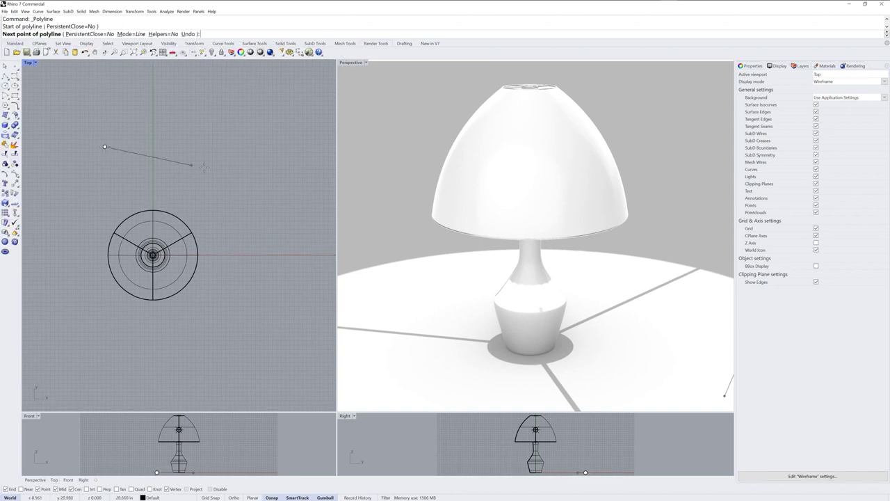
left_click(242, 146, "shift")
scroll(249, 304, "down", 4)
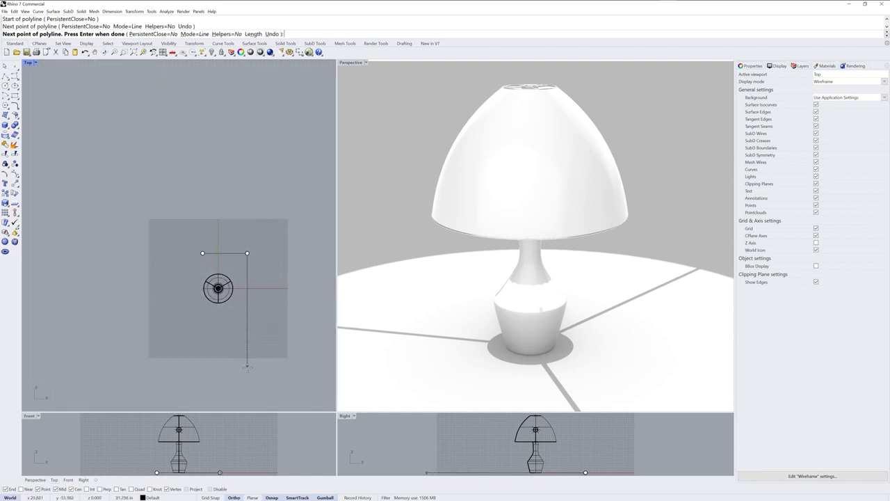
left_click(247, 373, "shift")
key("Return")
Move the L-shaped polyline farther back from the lamp and extrude it vertically into two walls
left_click(248, 338)
left_click_drag(223, 269, 224, 241)
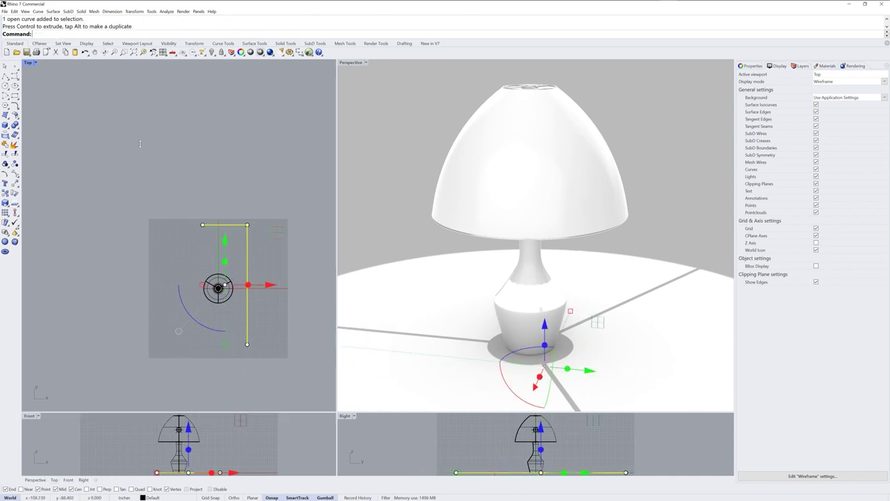
left_click_drag(67, 412, 153, 113)
right_click_drag(208, 304, 174, 360)
left_click_drag(174, 361, 200, 230)
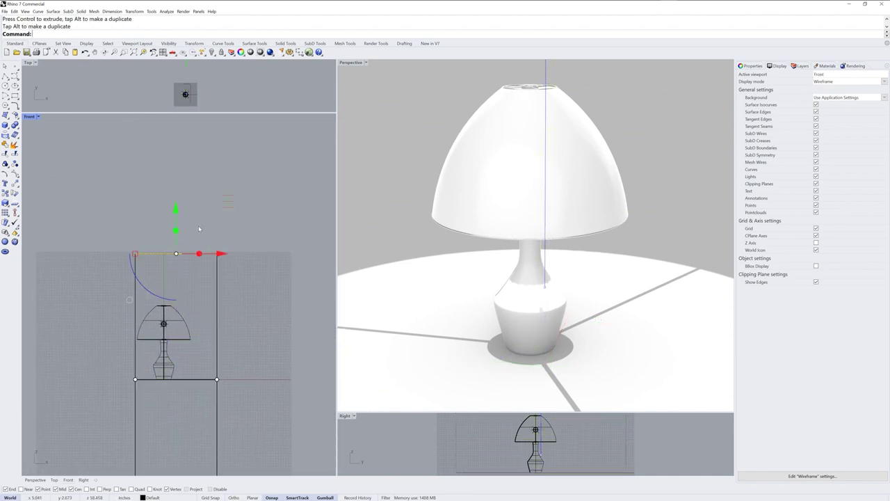
Move the extruded walls upward in the Front view so they rise higher above the lamp
left_click(461, 258)
scroll(505, 264, "up", 5)
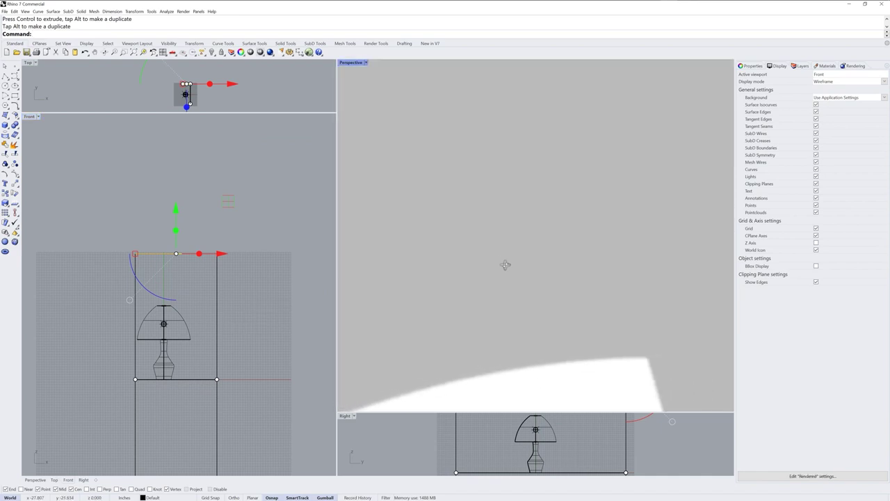
scroll(483, 265, "down", 5)
right_click_drag(511, 306, 352, 267)
scroll(502, 245, "up", 8)
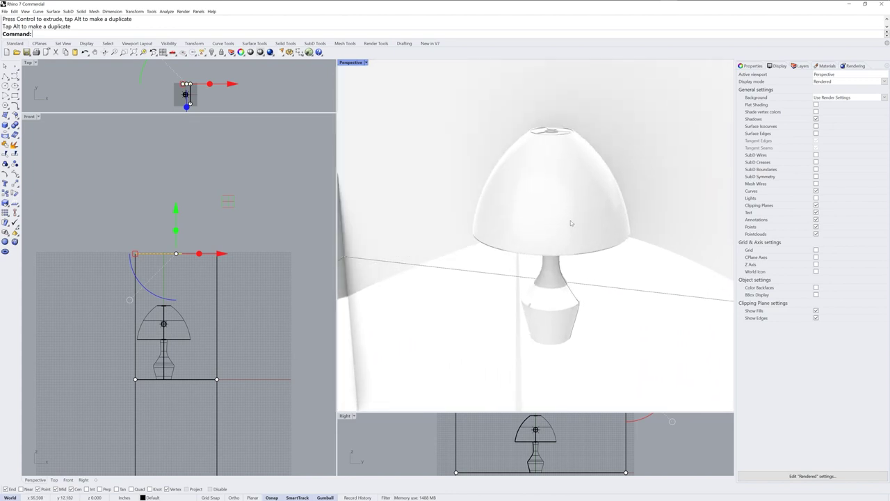
scroll(502, 245, "down", 6)
right_click_drag(502, 245, 345, 300)
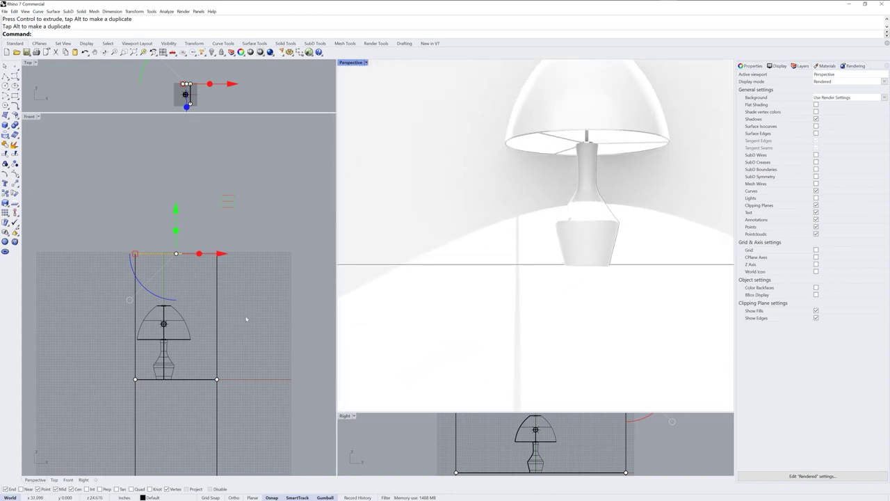
left_click(218, 328)
left_click_drag(177, 335, 180, 292)
key("Escape")
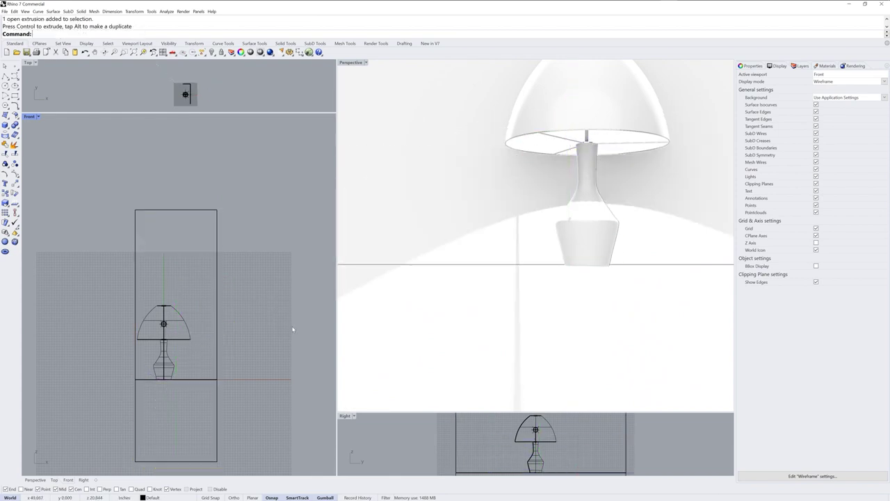
Create a box centred on the origin beneath the lamp, with a base about 39 inches square and a height of .5
right_click_drag(571, 274, 554, 282)
right_click_drag(218, 274, 241, 268)
left_click_drag(222, 383, 223, 426)
scroll(223, 285, "up", 4)
scroll(217, 297, "up", 3)
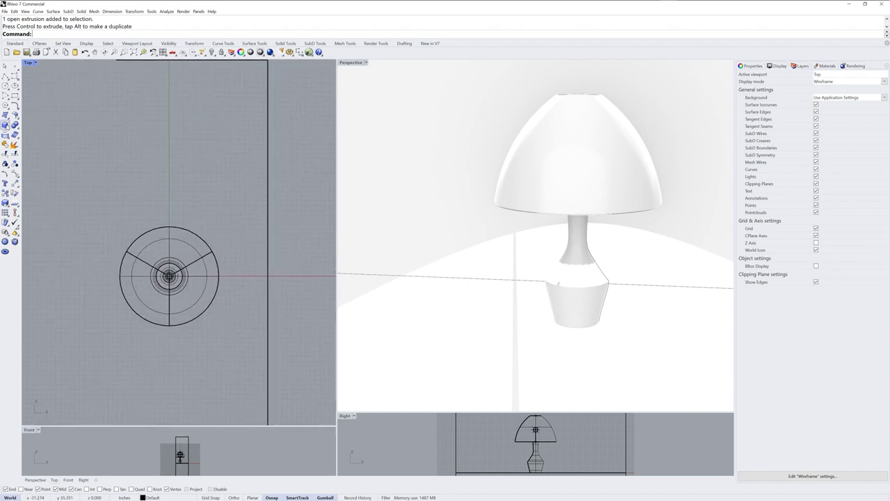
left_click(16, 116)
left_click(132, 34)
type("0")
key("Return")
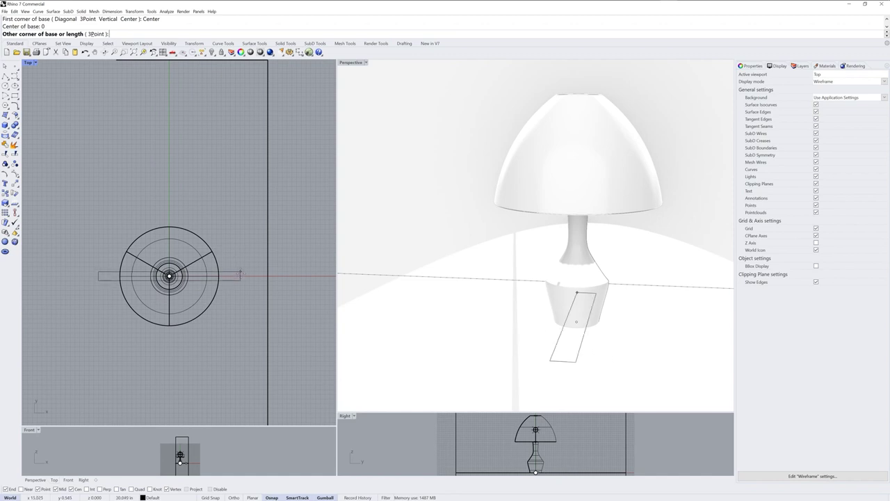
left_click(261, 205)
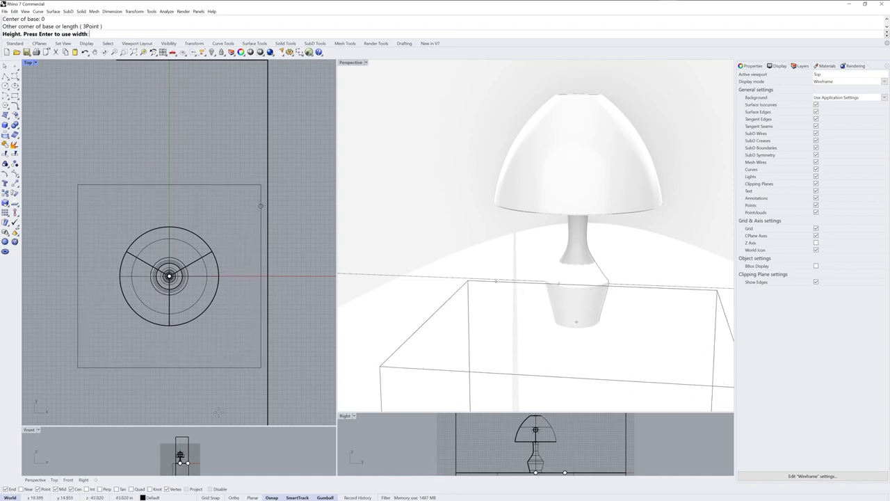
type(".5")
key("Return")
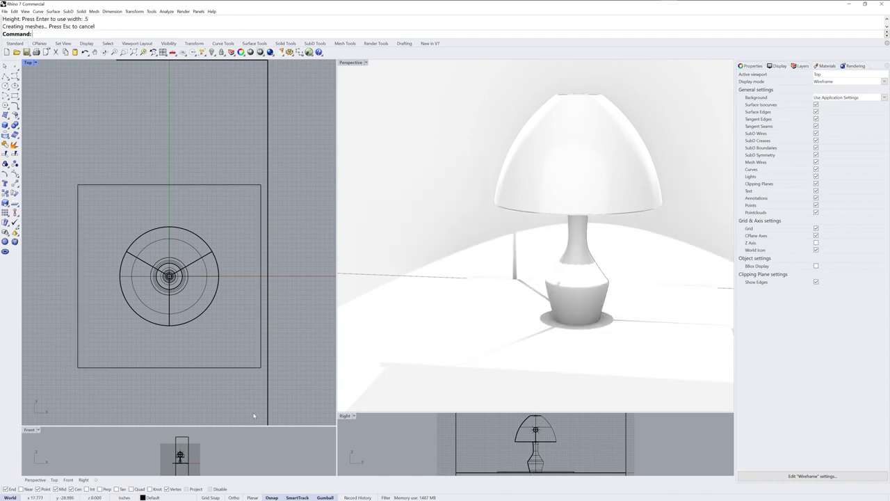
Import the Cashew polished material from the Wood folder of the material library and assign it to the tabletop box
left_click(546, 356)
right_click_drag(547, 356, 577, 282)
scroll(581, 278, "up", 3)
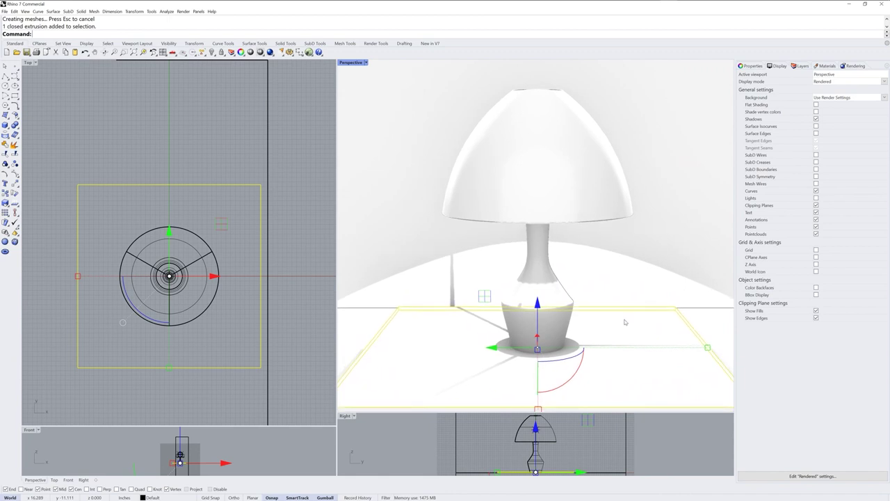
left_click(825, 65)
left_click(823, 85)
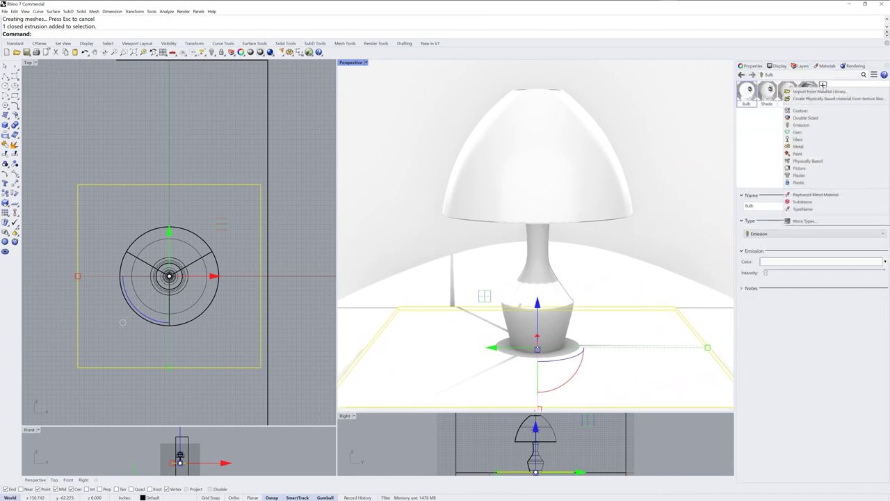
left_click(826, 93)
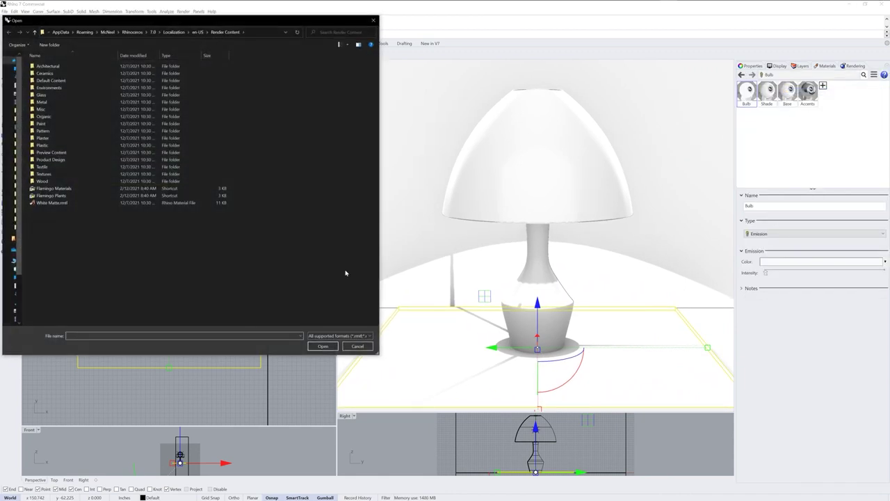
double_click(43, 181)
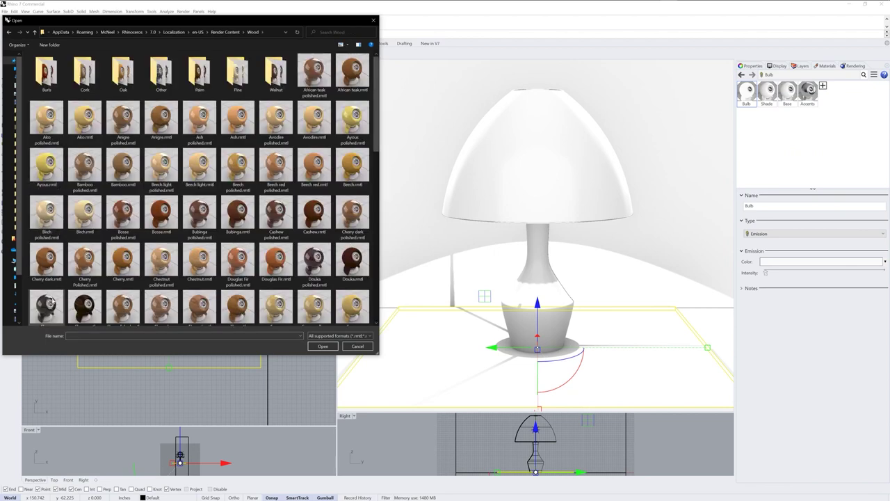
left_click(275, 216)
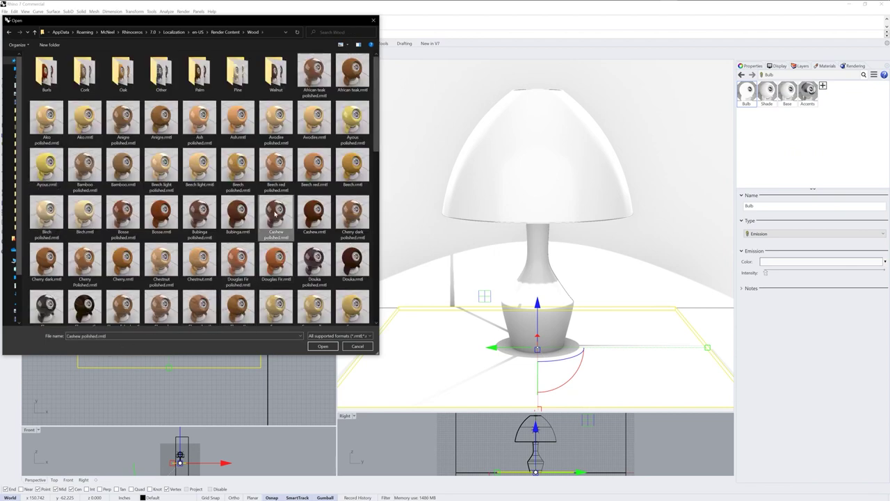
left_click(323, 347)
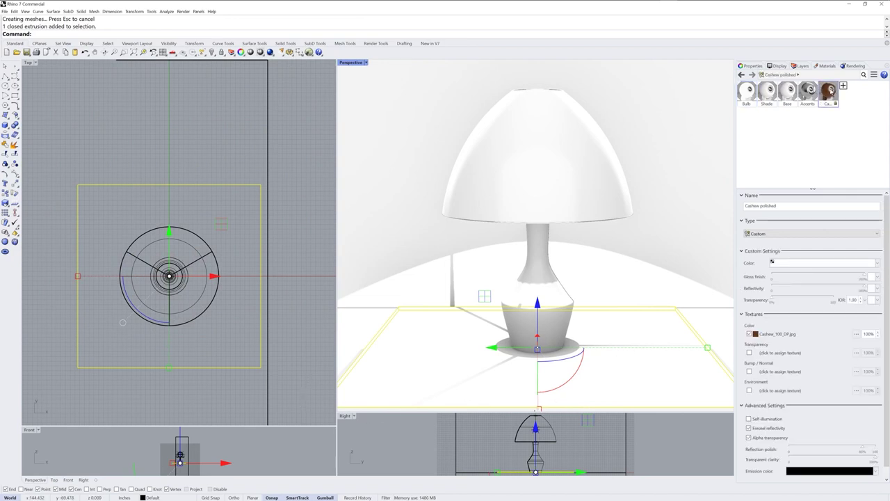
right_click(832, 91)
left_click(832, 93)
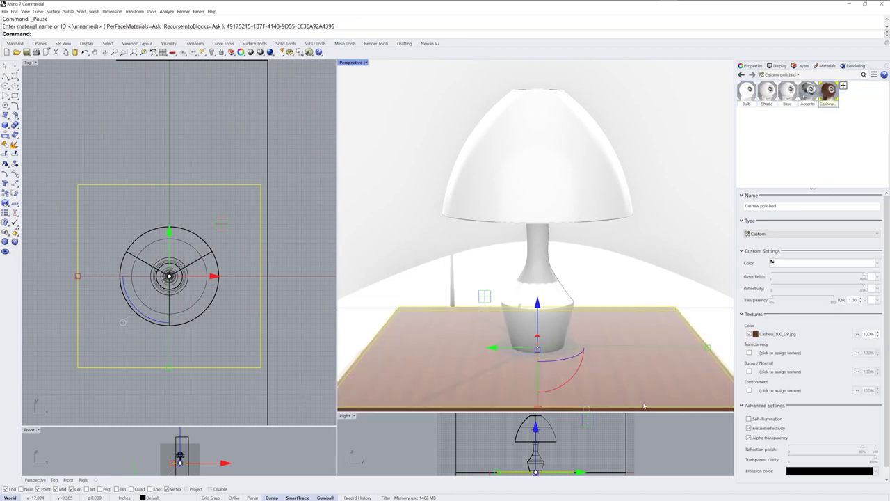
Change the Cashew polished material's type to Physically Based and open its base color texture for editing
left_click(807, 234)
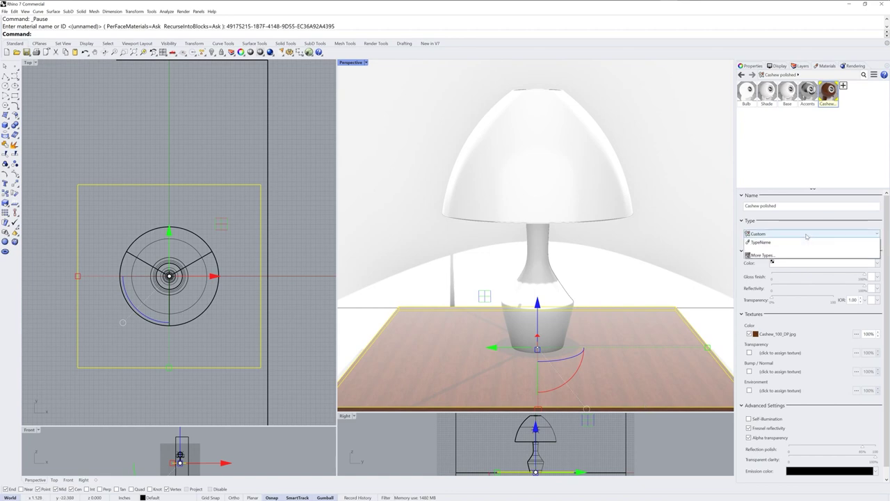
left_click(781, 287)
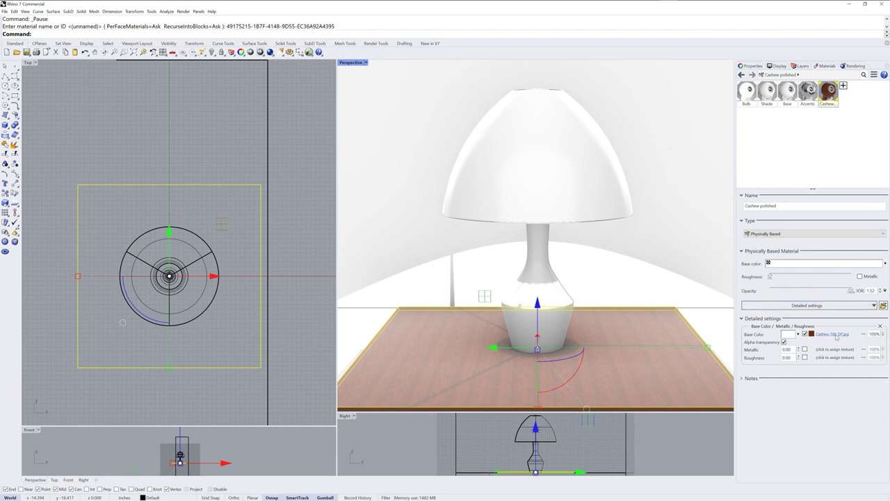
left_click(832, 335)
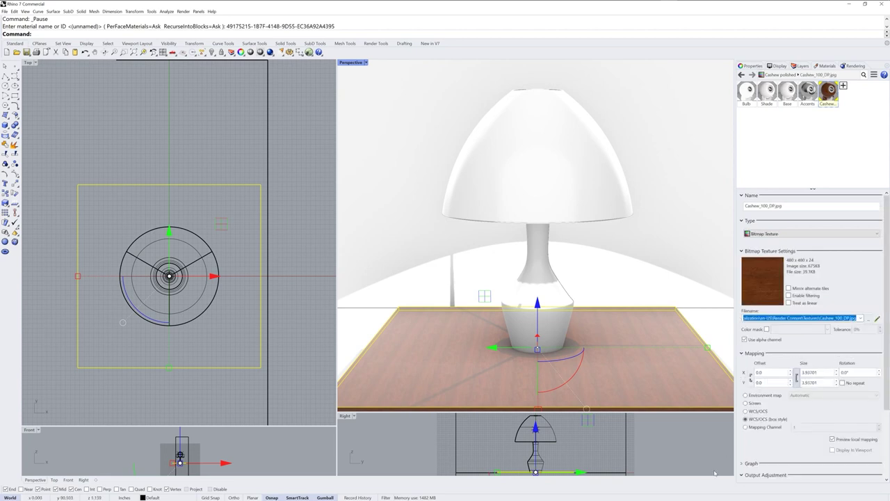
Try sizes of 2, 6.0 and 8 and a rotation of 45° for the wood texture's mapping
left_click(823, 374)
type("2")
key("Return")
left_click(812, 374)
type("6.0")
left_click(857, 373)
type("45")
key("Return")
left_click(805, 373)
type("8")
key("Return")
Set the wood texture's mapping rotation to 90° and its size to 10
double_click(854, 374)
type("90")
key("Return")
double_click(807, 374)
type("10")
key("Return")
Add the Clearcoat section to the detailed settings of the Cashew polished material
left_click(829, 92)
left_click(820, 304)
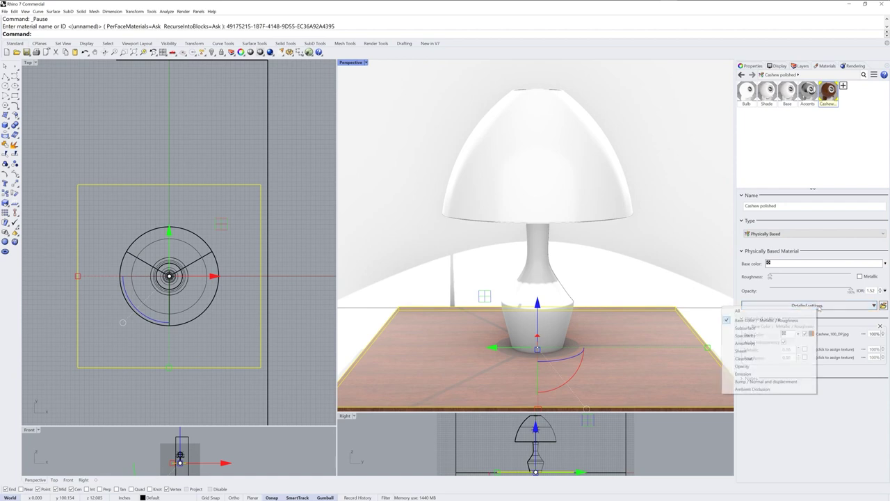
left_click(756, 359)
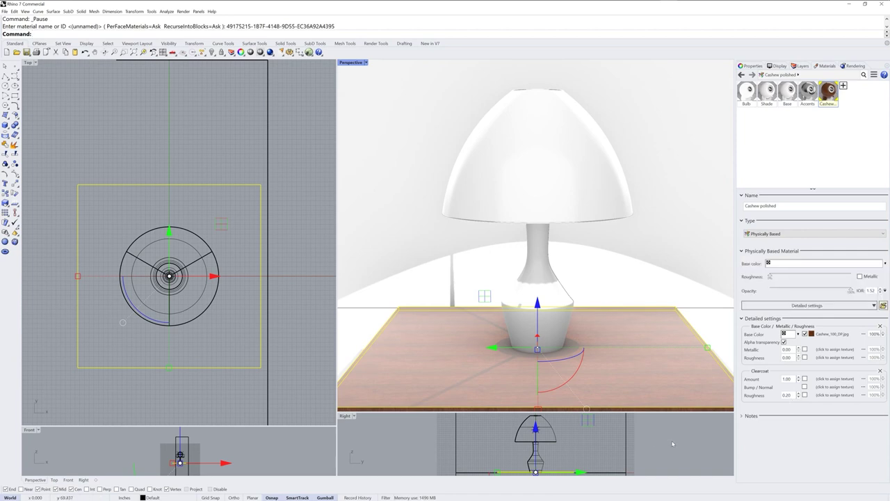
Lower the tabletop box slightly in the Right view so its upper surface sits at the bottom of the lamp base
left_click(551, 286)
left_click(787, 92)
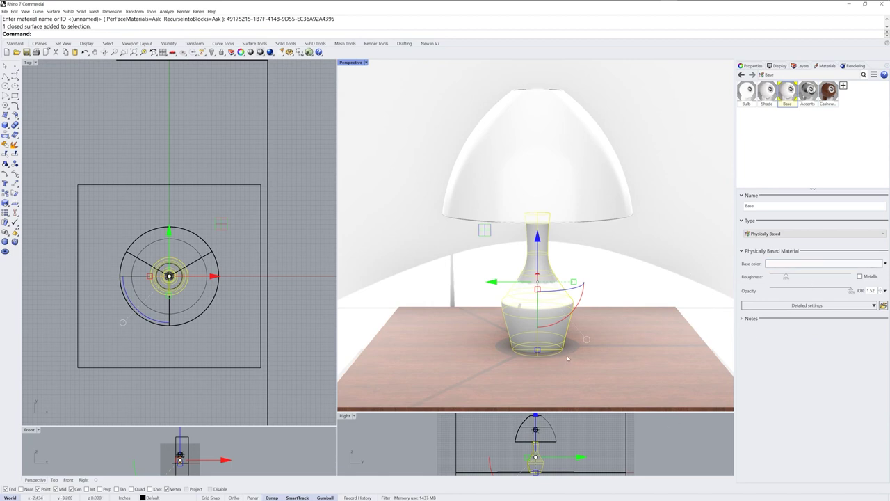
right_click_drag(561, 475, 560, 462)
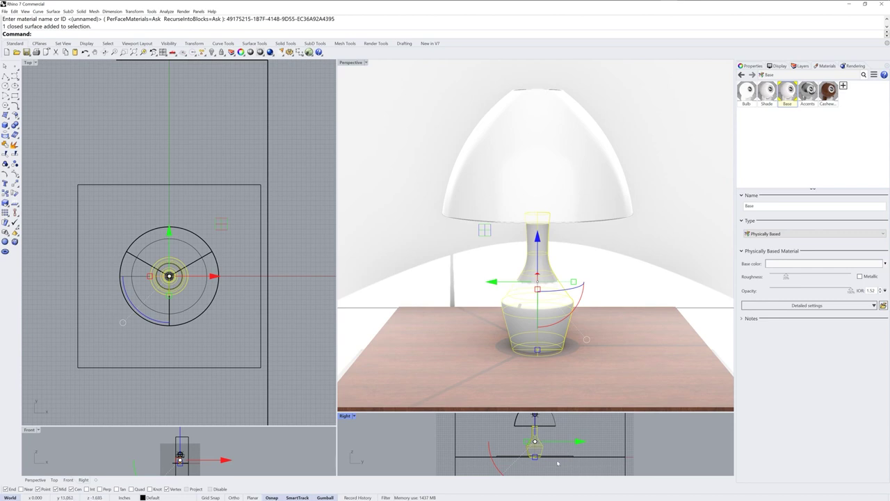
scroll(557, 452, "up", 5)
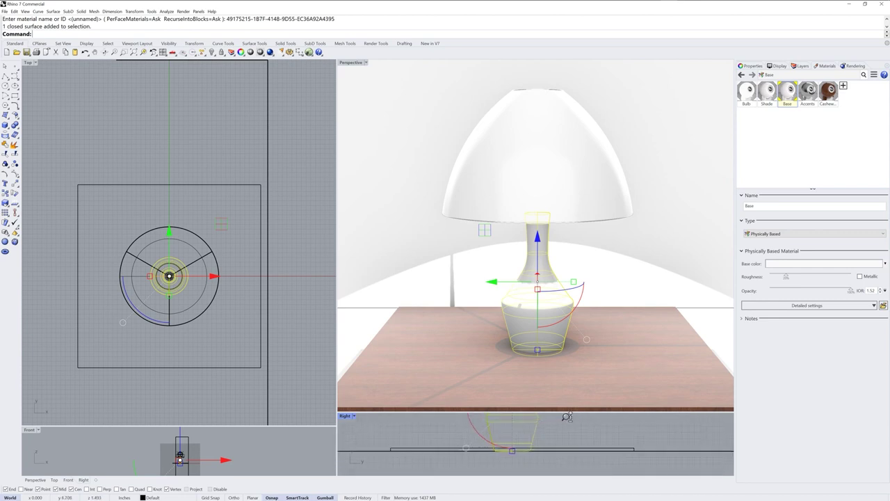
left_click(554, 450)
scroll(510, 438, "down", 3)
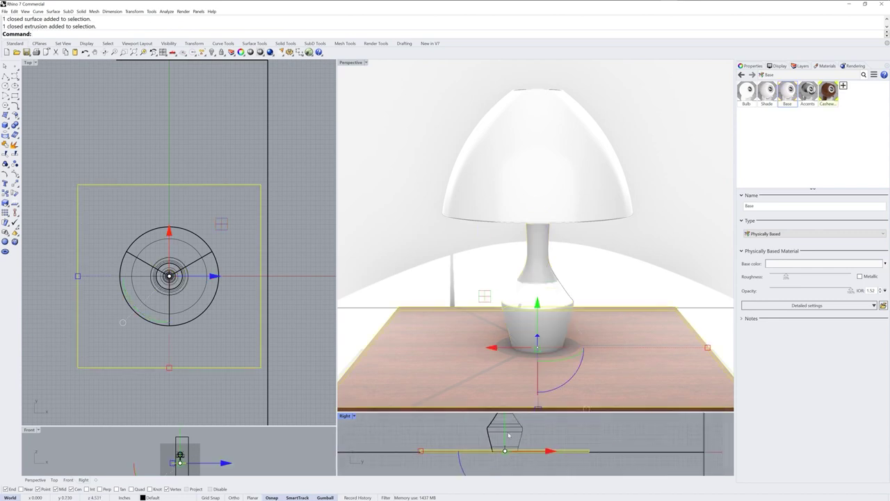
left_click_drag(507, 435, 506, 432)
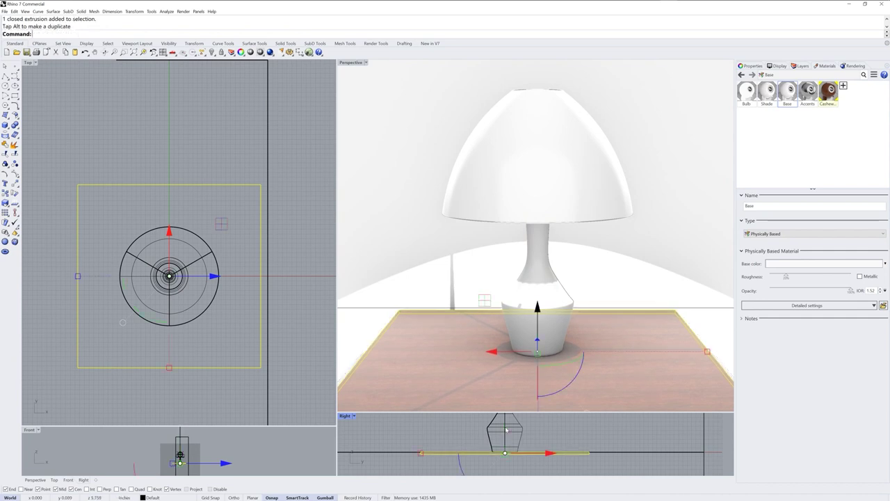
key("Escape")
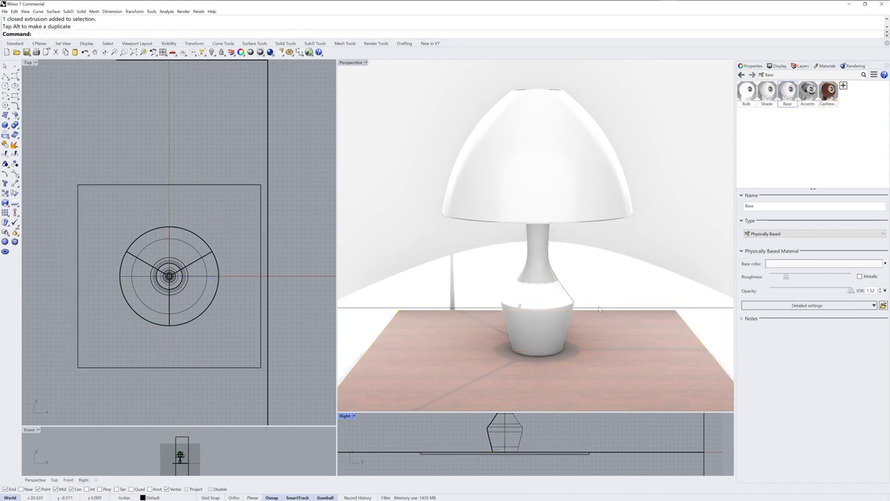
Turn off shadow casting for the lampshade's grouped wire frame, Group01, and deselect it
left_click(598, 223)
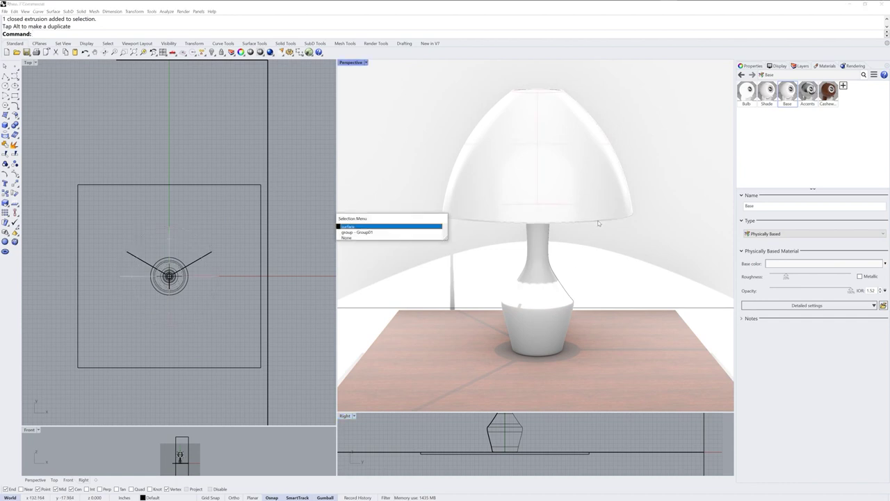
left_click(368, 232)
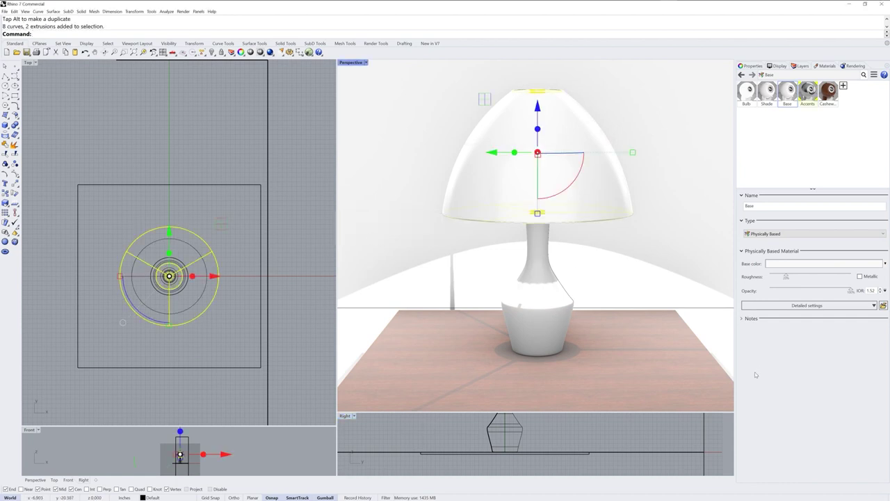
left_click(751, 66)
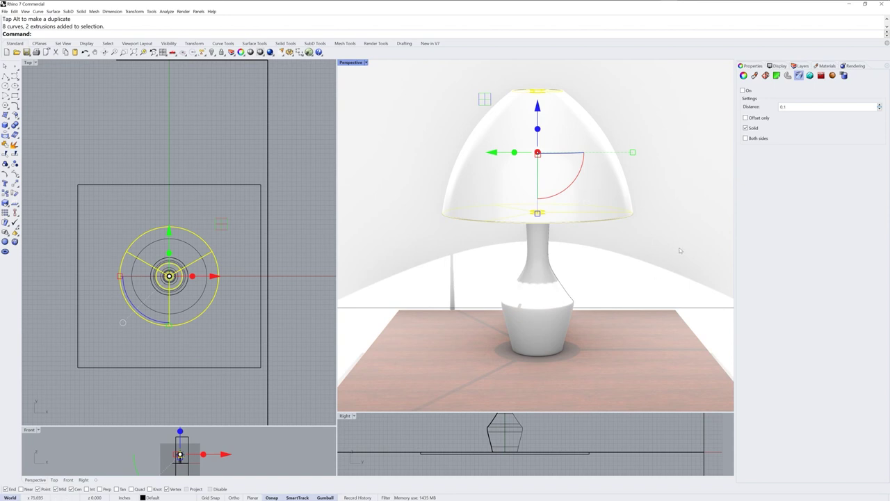
left_click(743, 75)
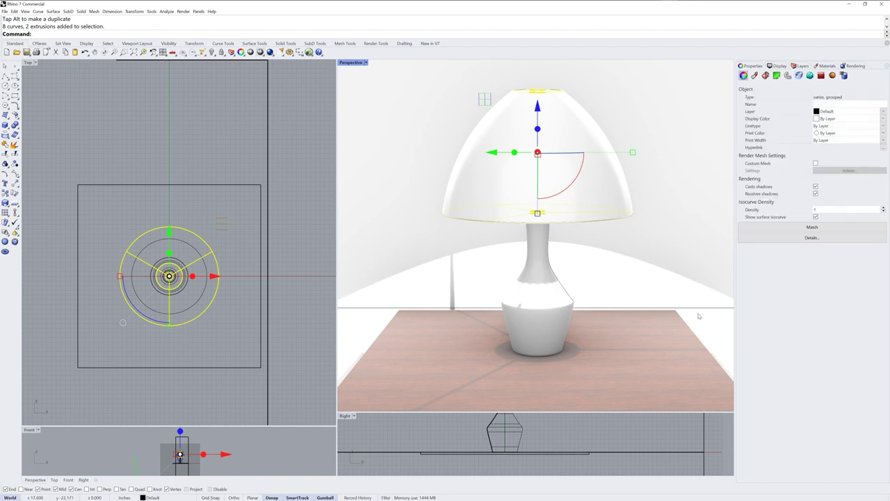
left_click(816, 186)
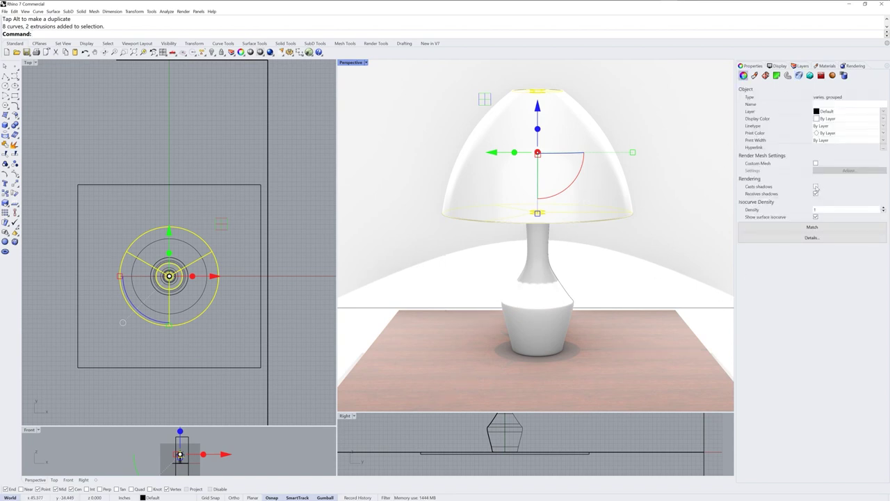
left_click(643, 427)
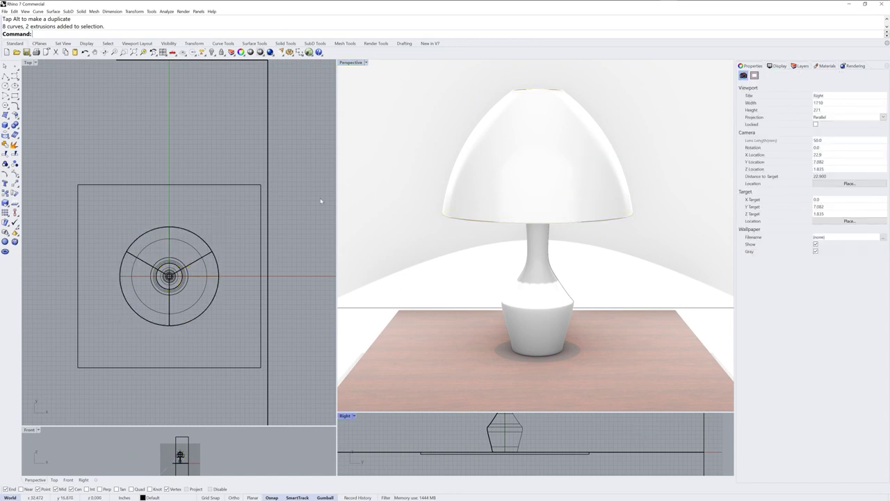
Switch the Perspective viewport to Raytraced display and limit its rendering to 50 passes
left_click(344, 108)
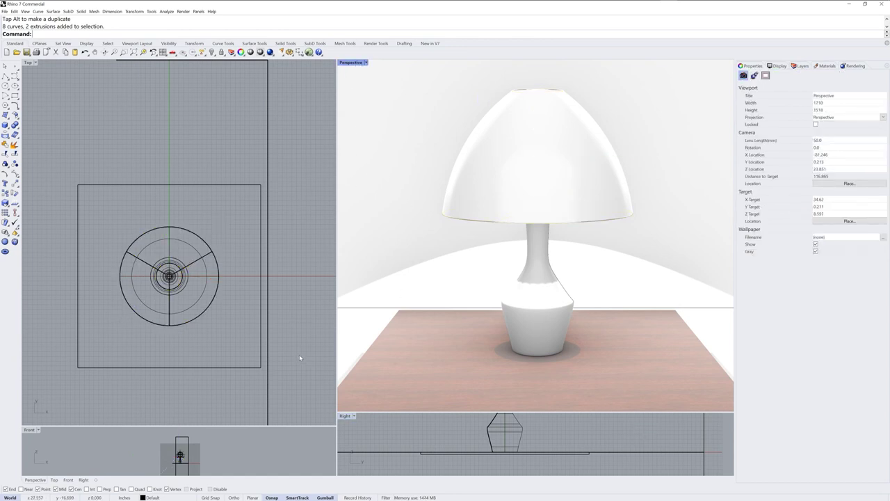
left_click(366, 63)
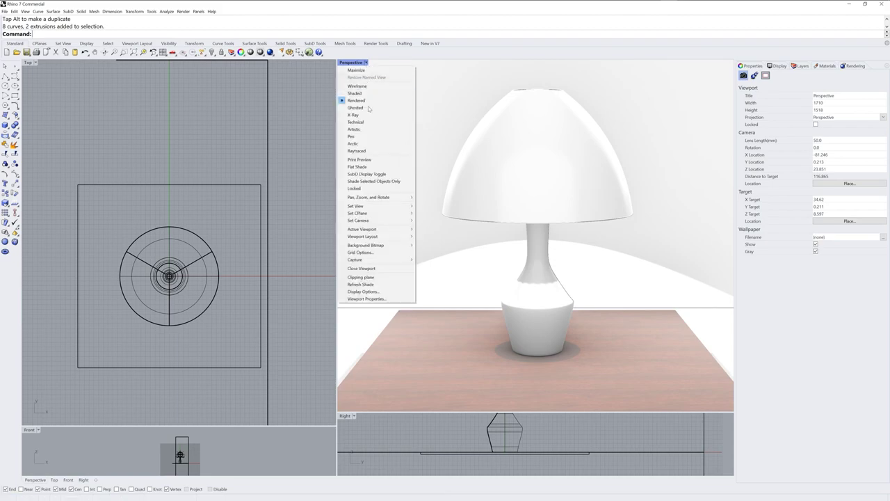
left_click(373, 150)
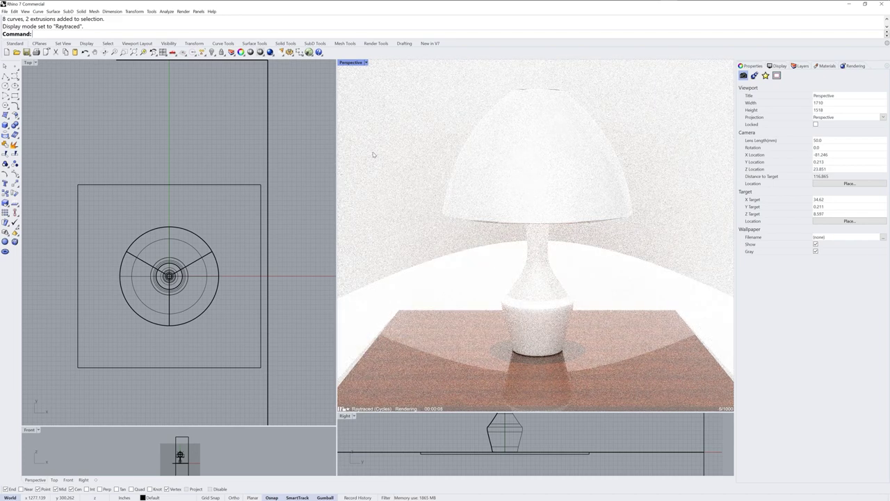
left_click(856, 66)
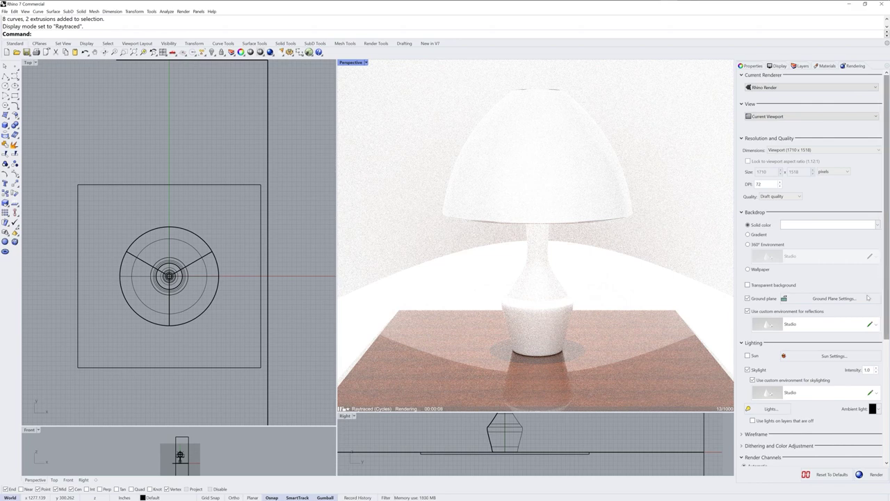
left_click(725, 408)
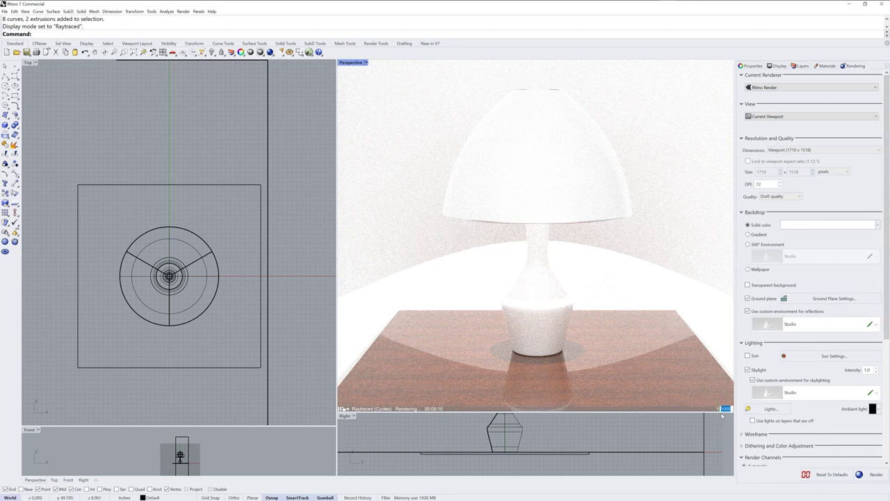
type("50")
key("Return")
Set the skylight intensity to 0.2 in the rendering settings
left_click(867, 369)
type("0.2")
key("Return")
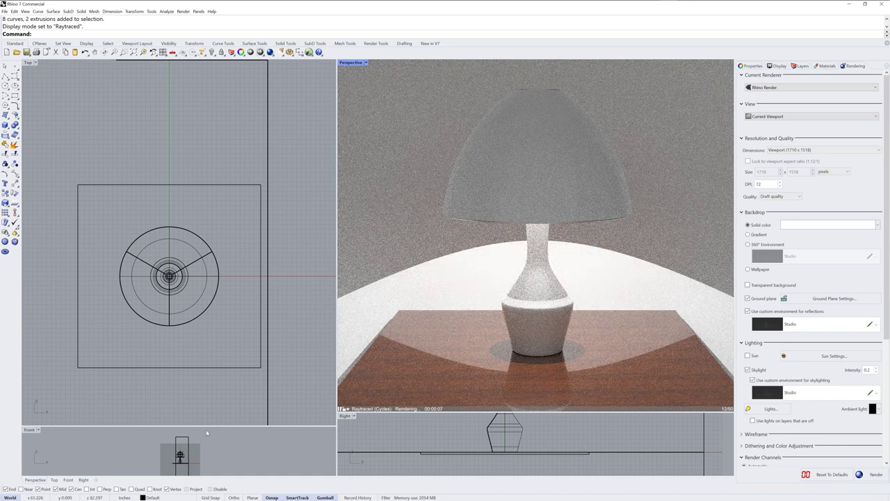
Enlarge the Front viewport and zoom it to the complete lamp
left_click(218, 161)
left_click_drag(218, 425, 218, 131)
left_click_drag(144, 299, 231, 382)
scroll(202, 348, "up", 5)
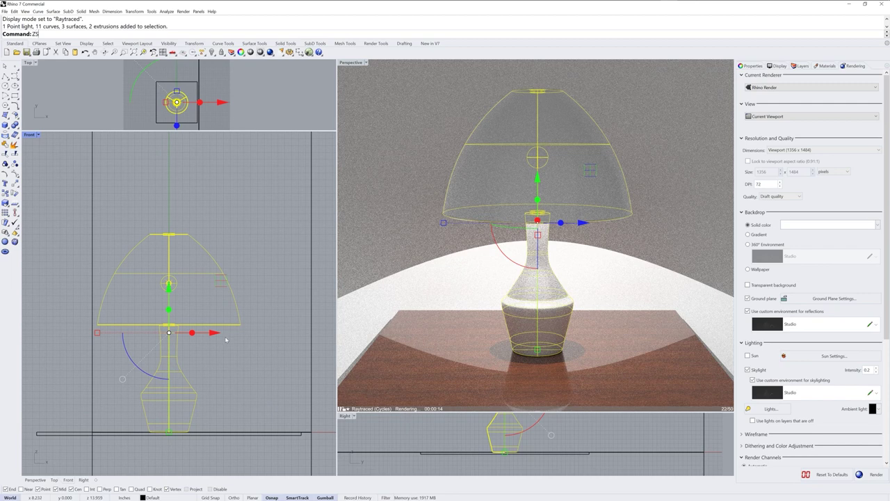
key("ctrl+shift+e")
key("Escape")
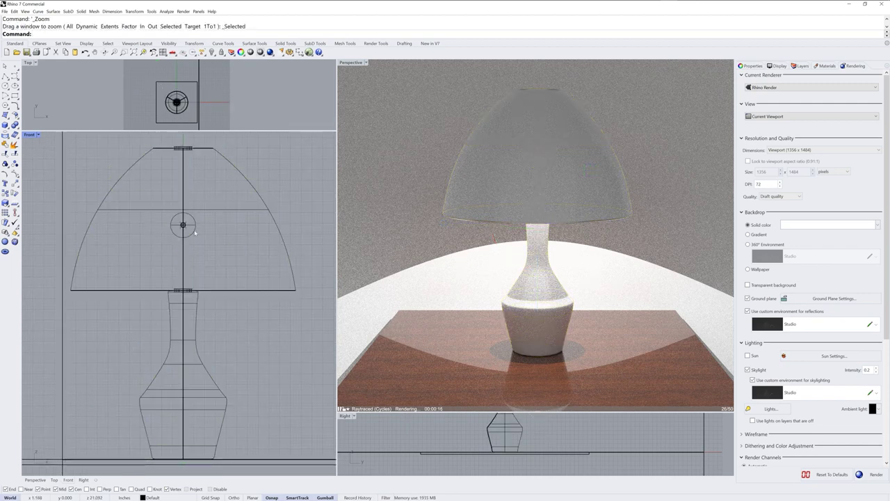
Set the falloff of the point light inside the shade to Linear and its shadow intensity to 87
left_click(188, 229)
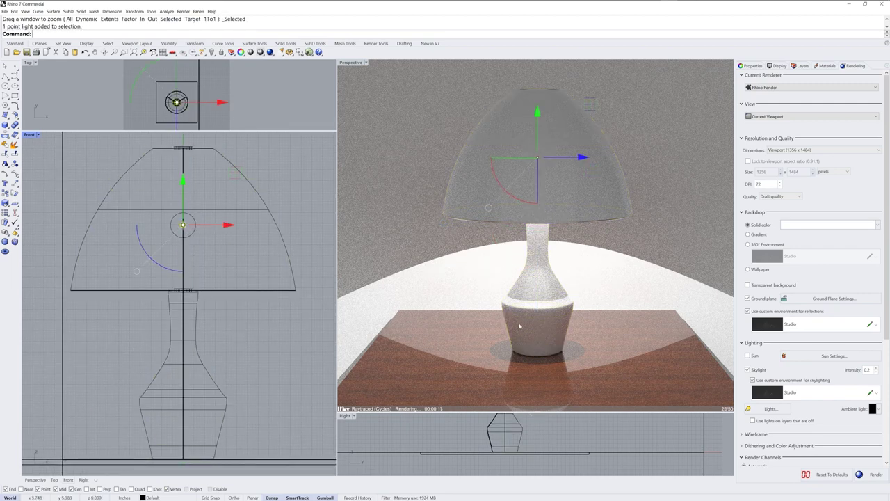
left_click(753, 66)
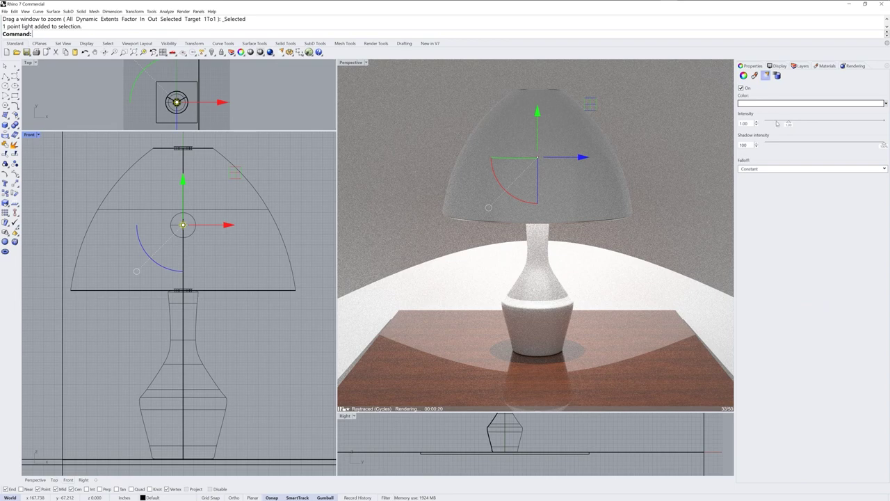
left_click(785, 171)
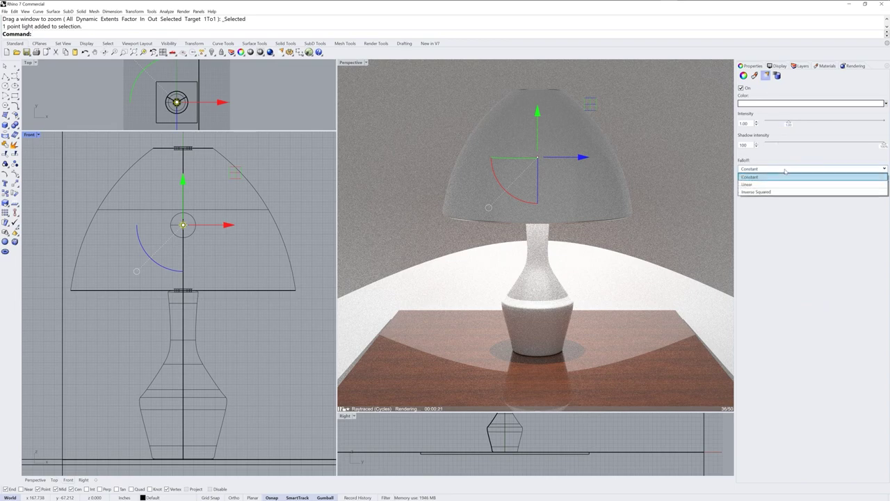
left_click(774, 185)
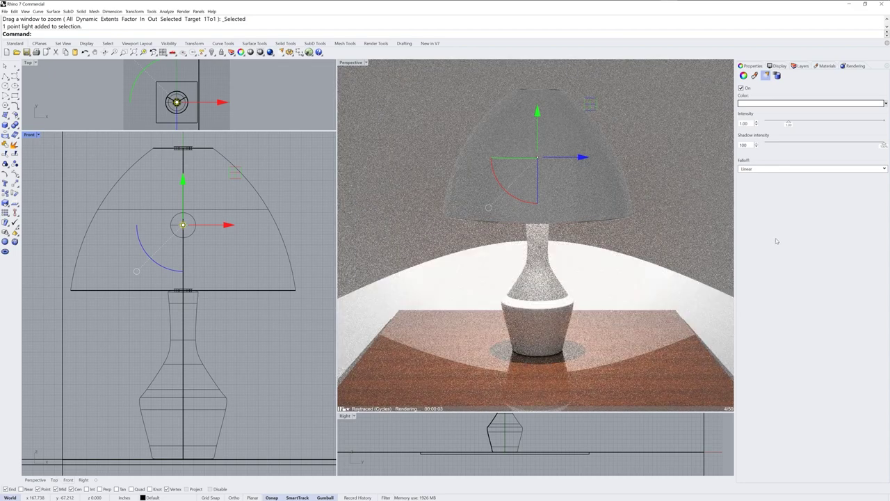
left_click_drag(864, 145, 869, 145)
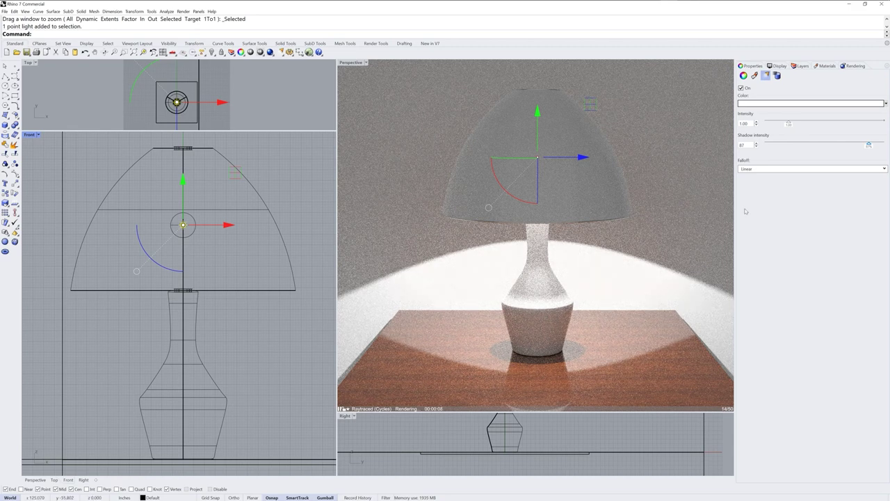
Give the point light a pale yellow color of about hue 57 and saturation 11, and lower its intensity to 0.32
left_click(787, 104)
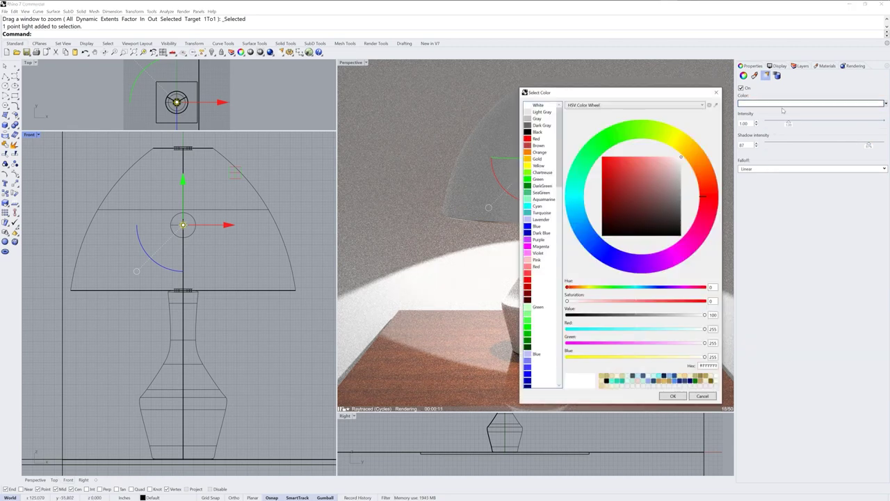
left_click(680, 142)
left_click(673, 160)
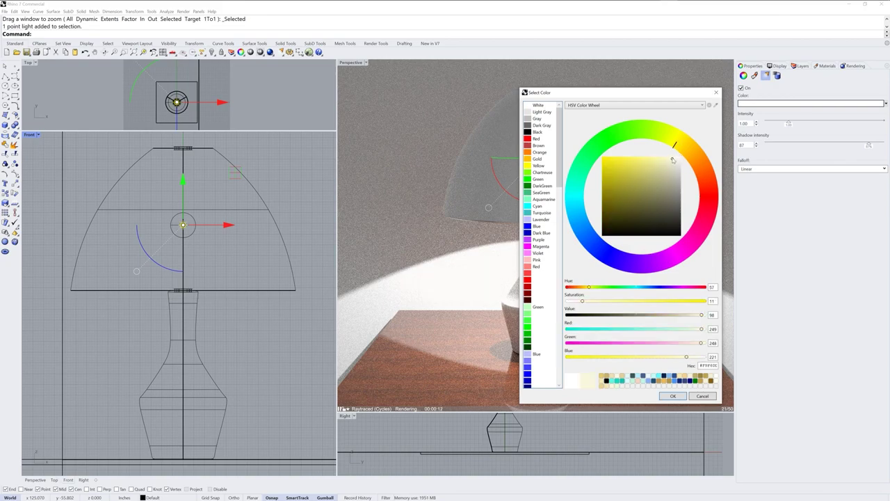
left_click(673, 396)
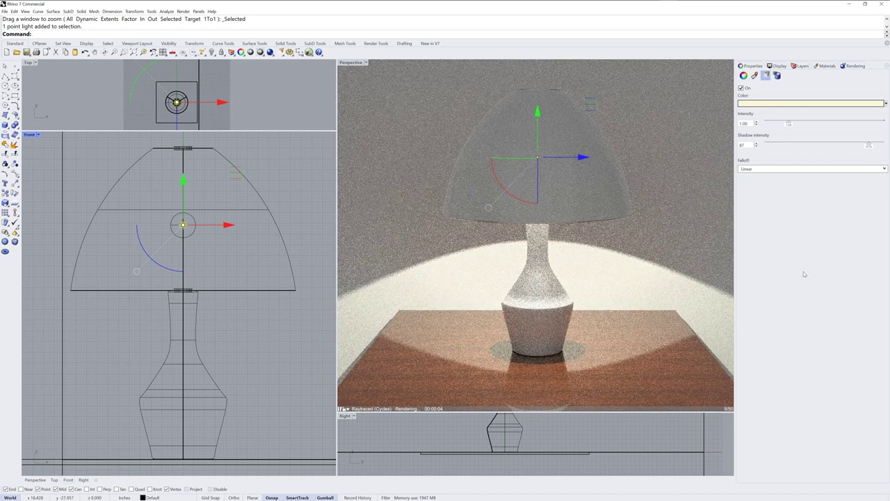
left_click_drag(789, 123, 780, 123)
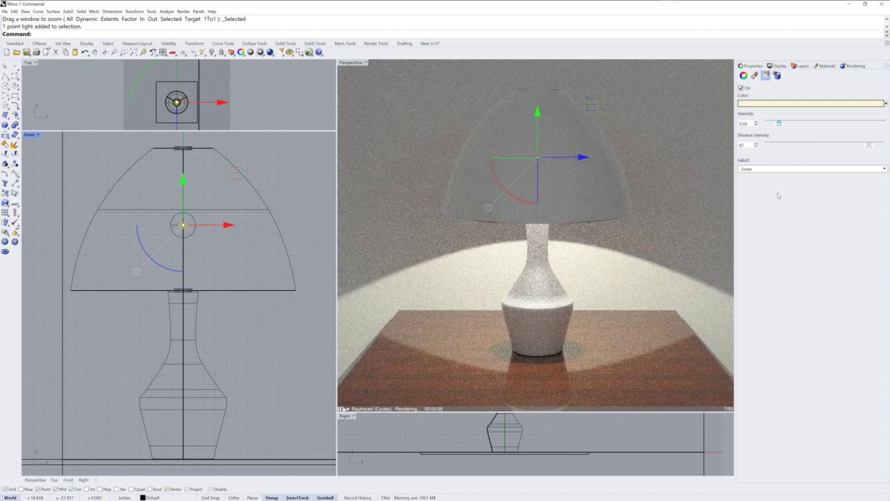
left_click(772, 121)
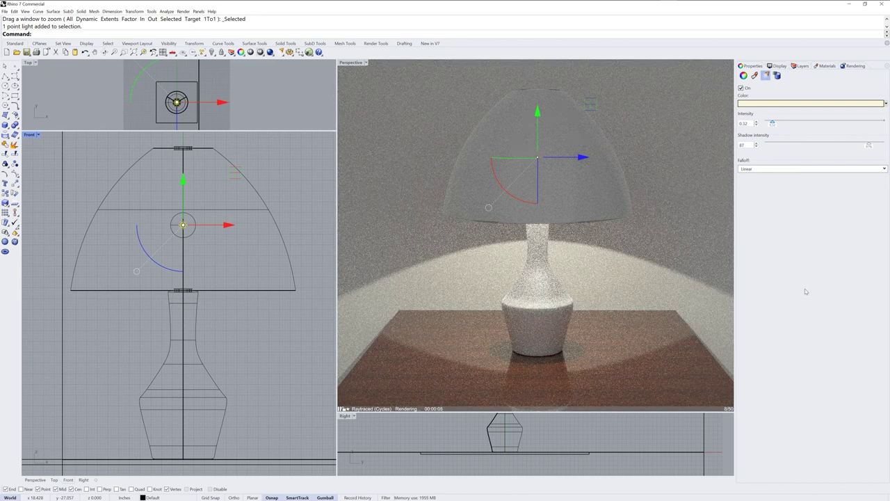
Assign a Gradient Texture to the Shade material's base color and set its V repeat to 2.0
left_click(667, 425)
left_click(822, 66)
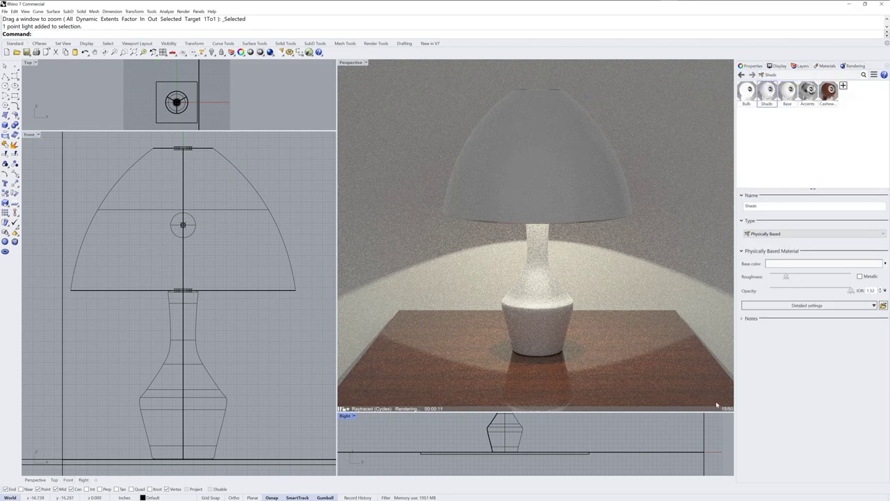
left_click(822, 306)
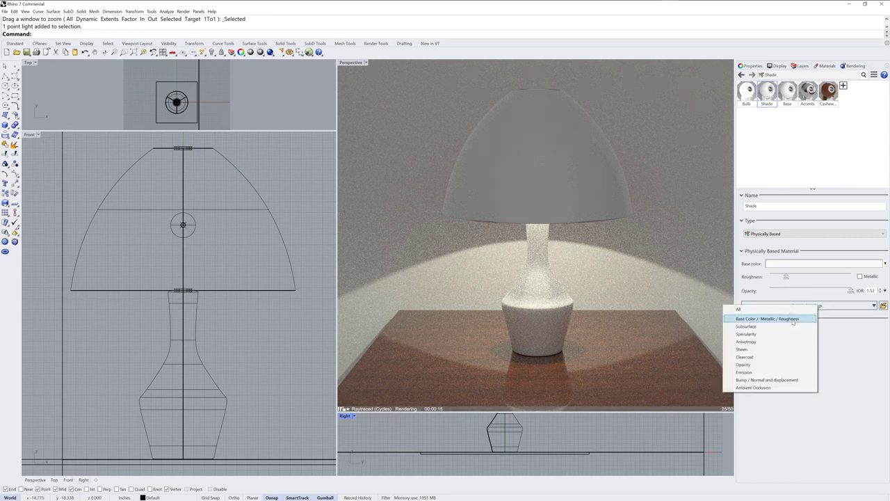
left_click(765, 319)
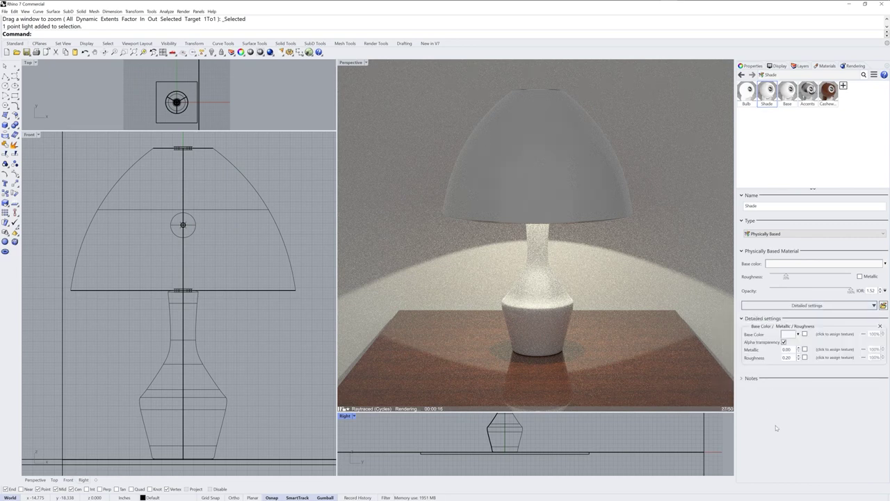
left_click(837, 334)
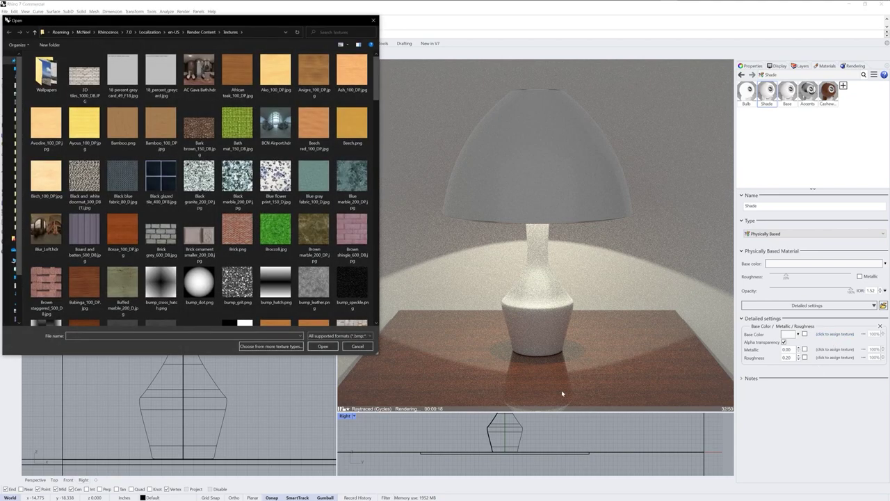
left_click(263, 346)
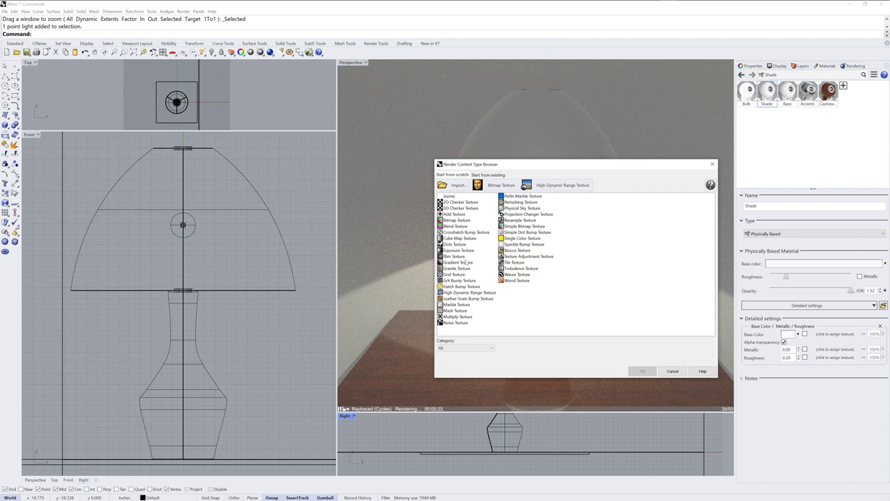
left_click(463, 262)
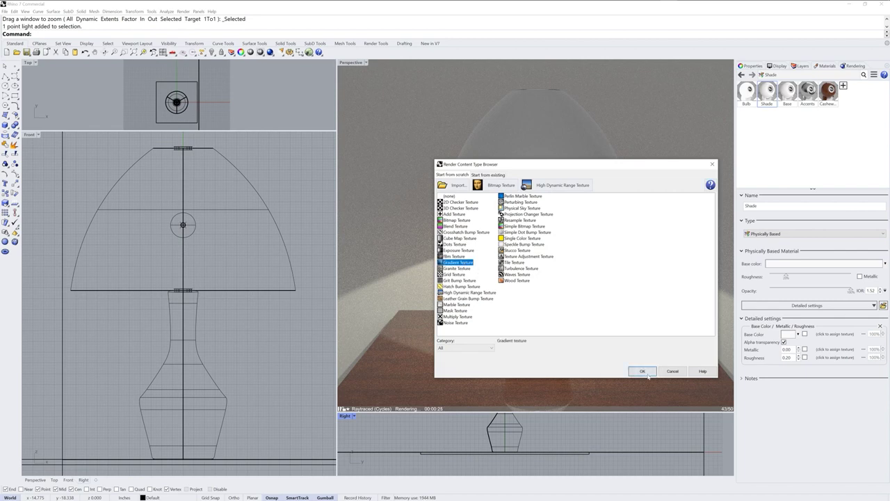
left_click(647, 374)
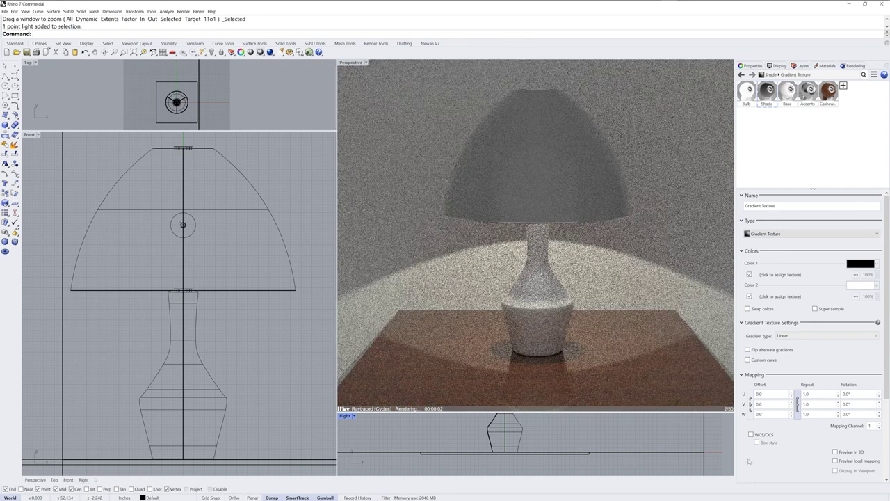
left_click(806, 405)
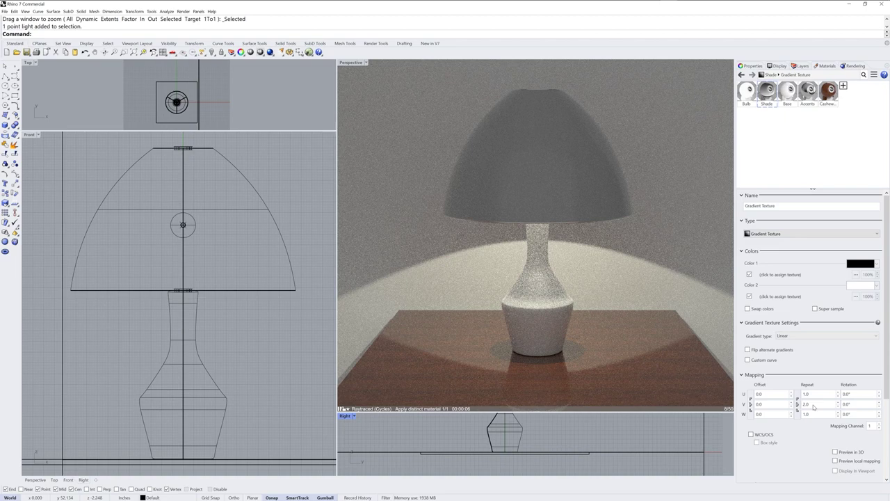
key("Return")
Show the Front viewport in Rendered mode and refresh Perspective by switching it to Rendered and back to Raytraced
left_click(37, 135)
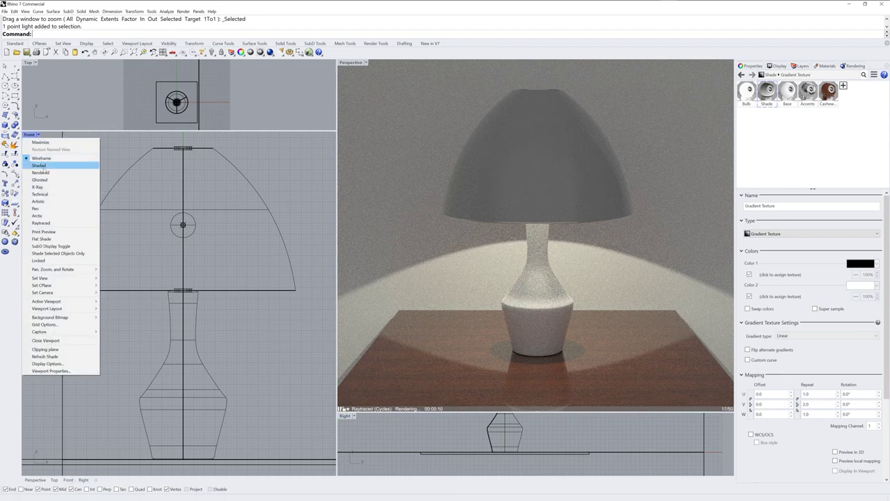
left_click(45, 172)
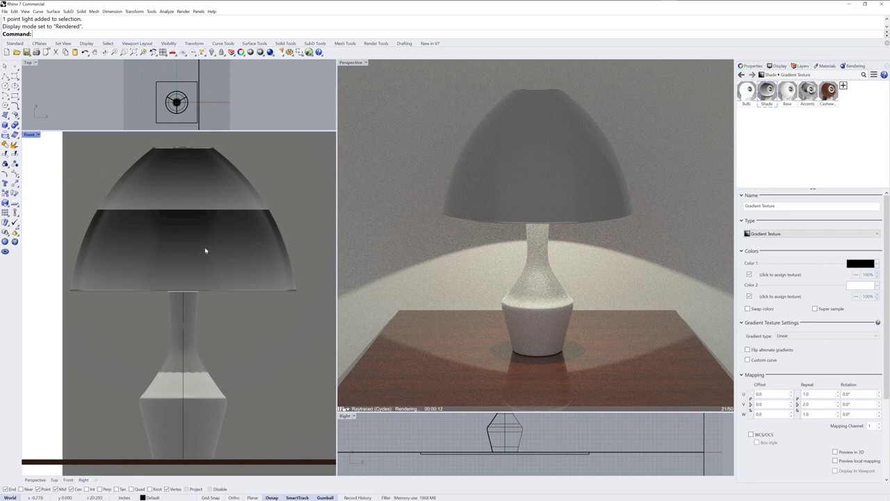
left_click(366, 62)
left_click(369, 99)
left_click(367, 62)
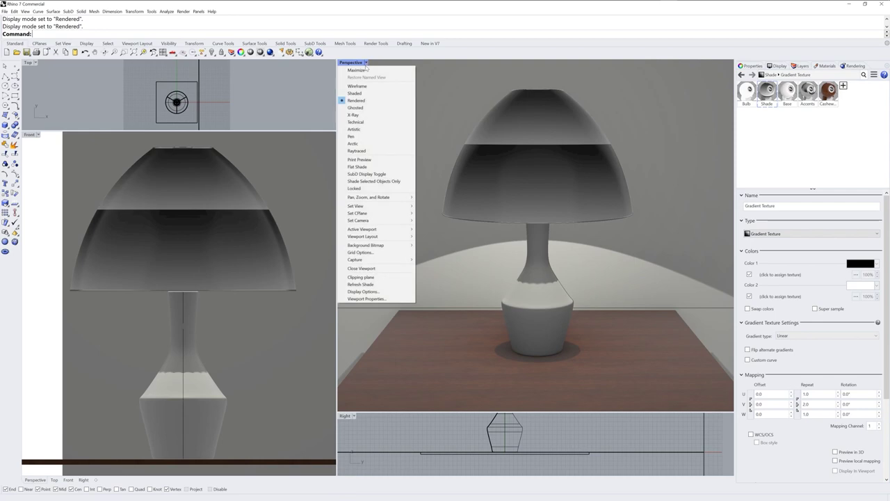
left_click(368, 146)
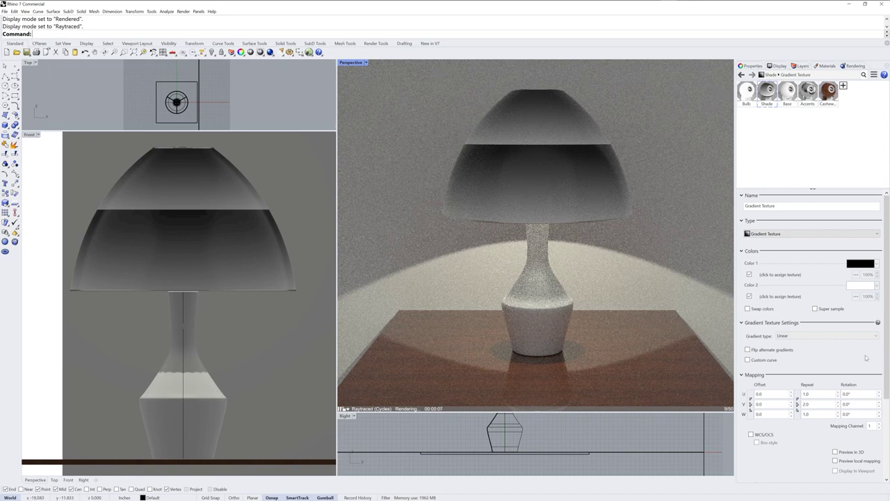
Enable flipping of alternate gradients for the Shade texture, and try swapping its two colors before restoring their order
left_click(748, 350)
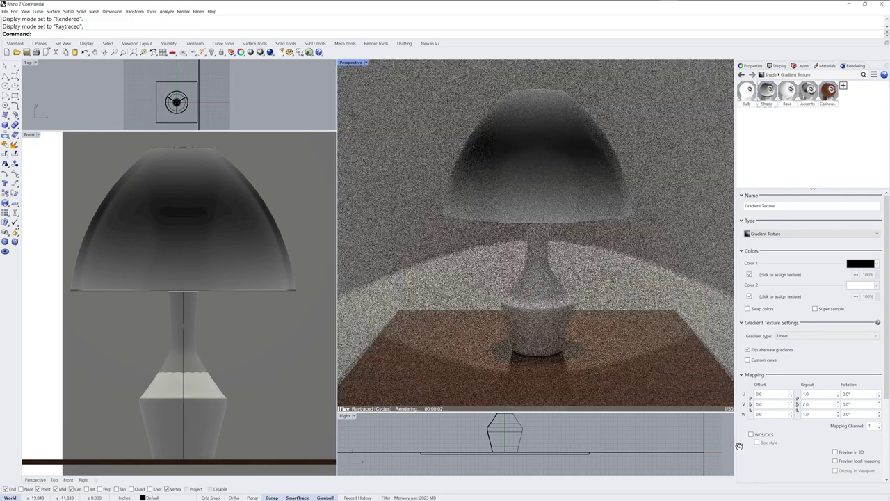
left_click(748, 308)
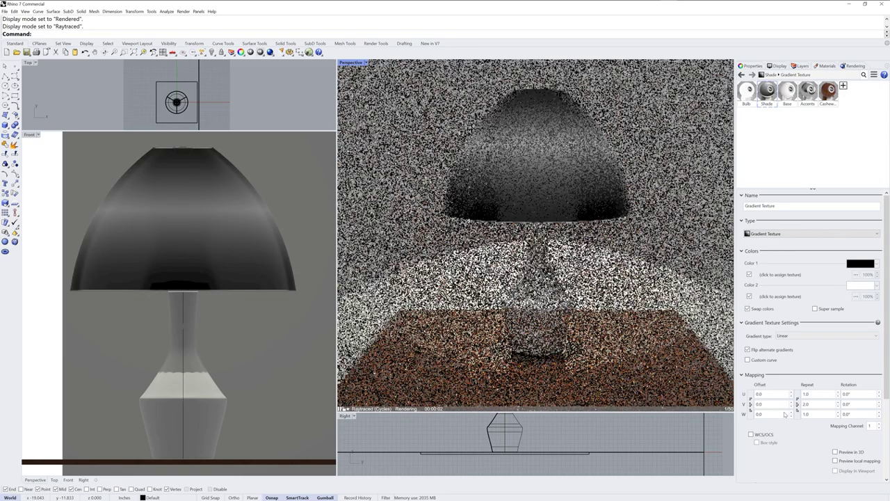
left_click(748, 308)
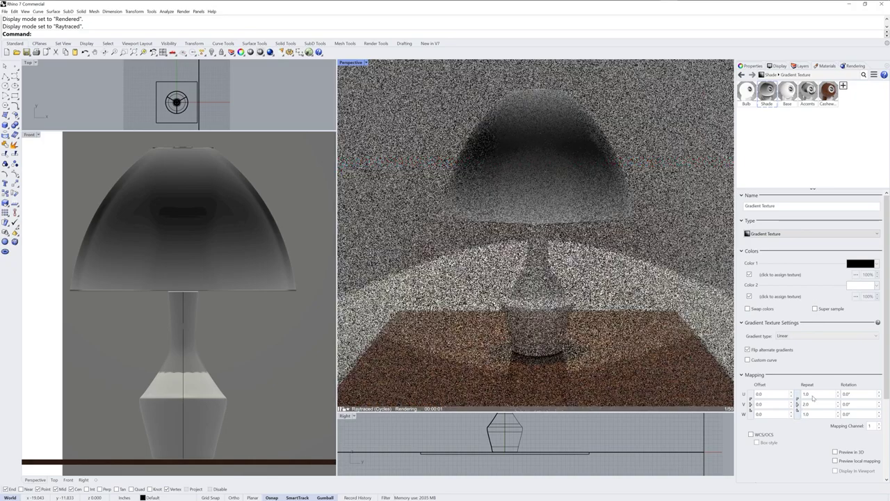
Set the gradient's Color 1 to a very pale yellow with hue 55, saturation 8 and value 99
left_click(860, 264)
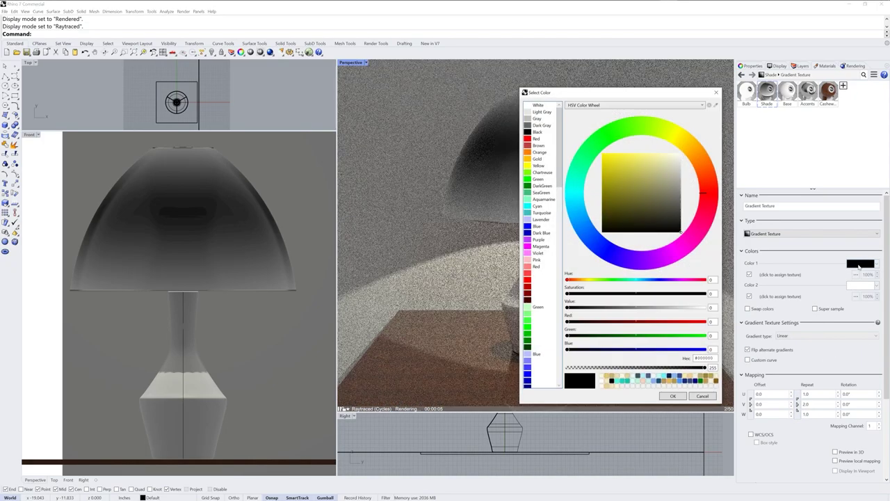
left_click(674, 154)
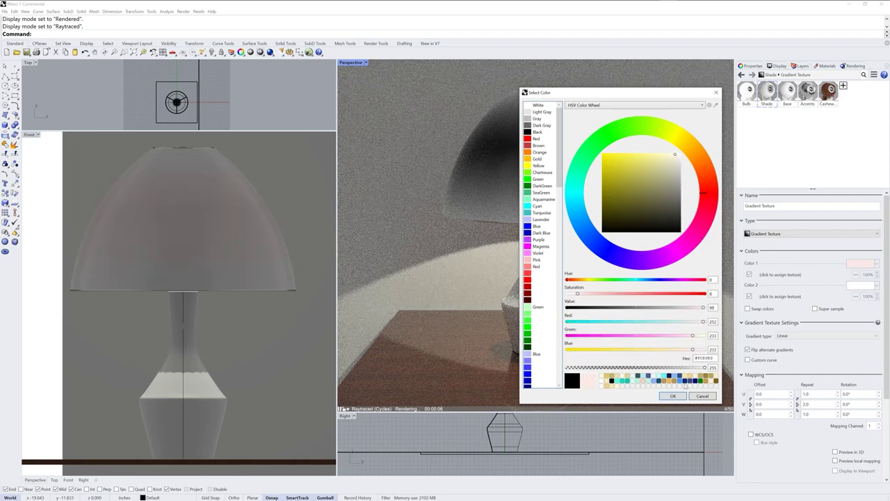
left_click(681, 142)
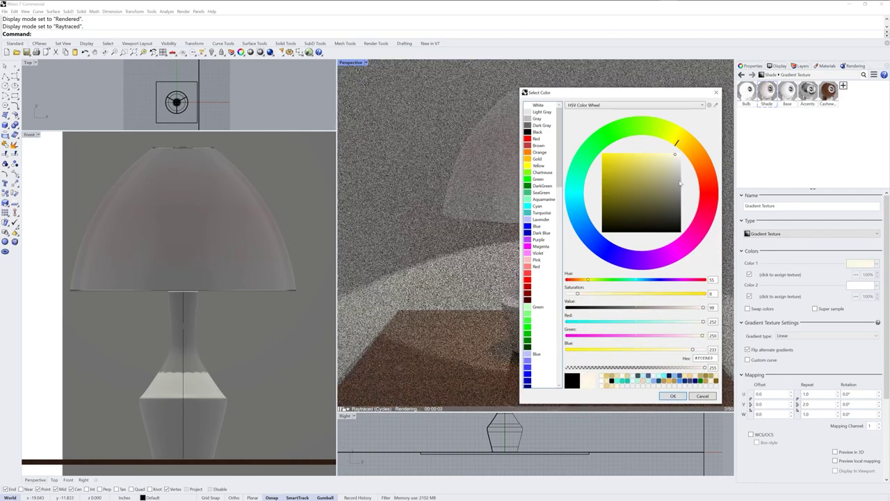
left_click(673, 396)
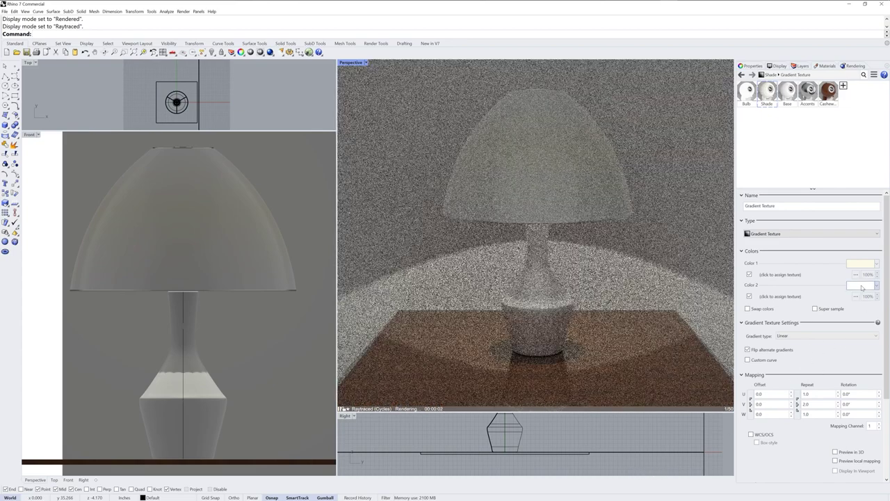
Set the gradient's Color 2 to a soft yellow with hue 54, saturation 20 and value 92
left_click(861, 286)
left_click(678, 143)
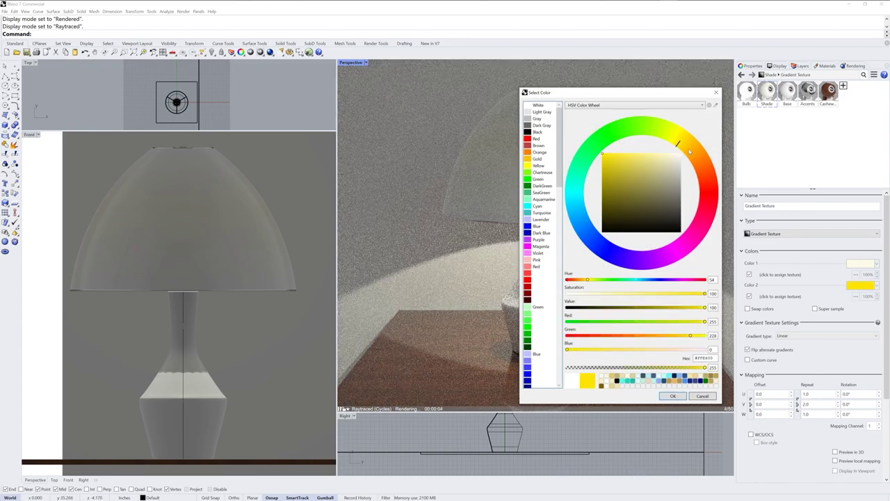
left_click(666, 161)
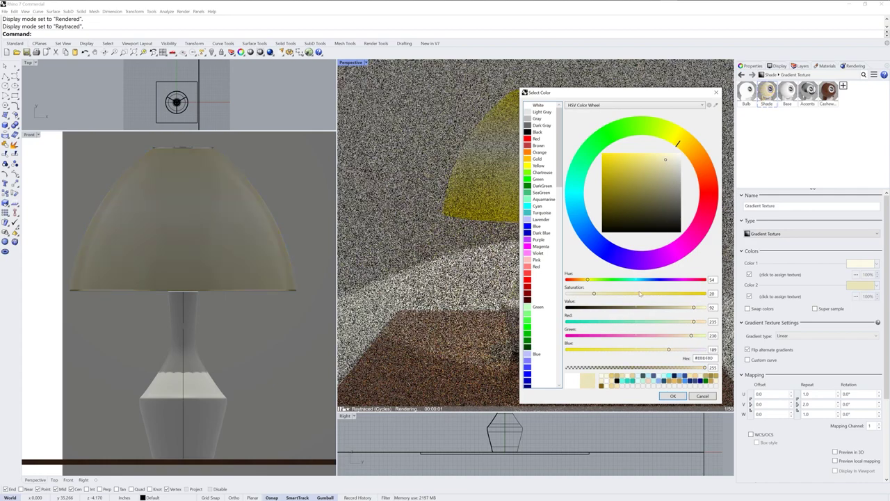
left_click(673, 396)
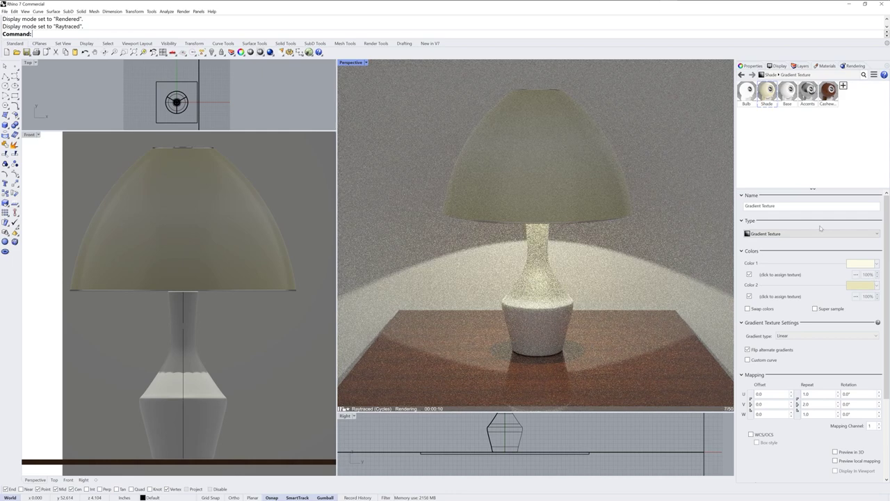
Add subsurface settings to the Shade material with amount 0.20 and move the gradient texture from base color to scattering color
left_click(769, 98)
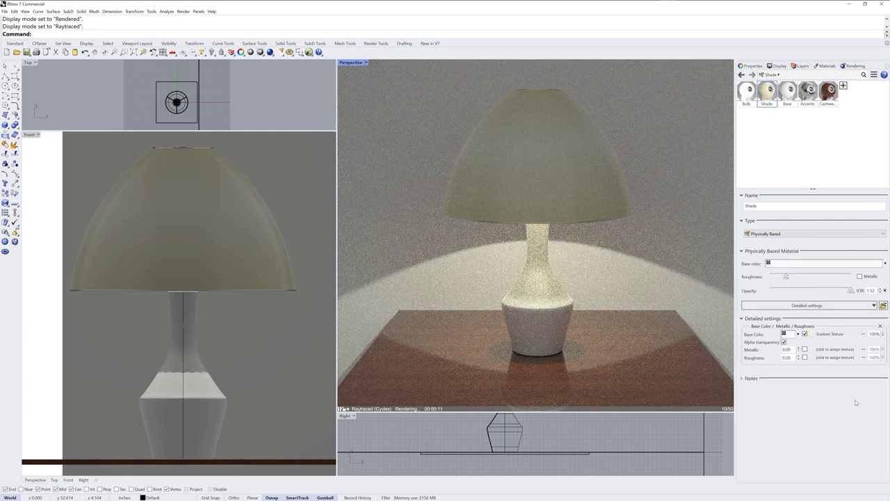
left_click(832, 310)
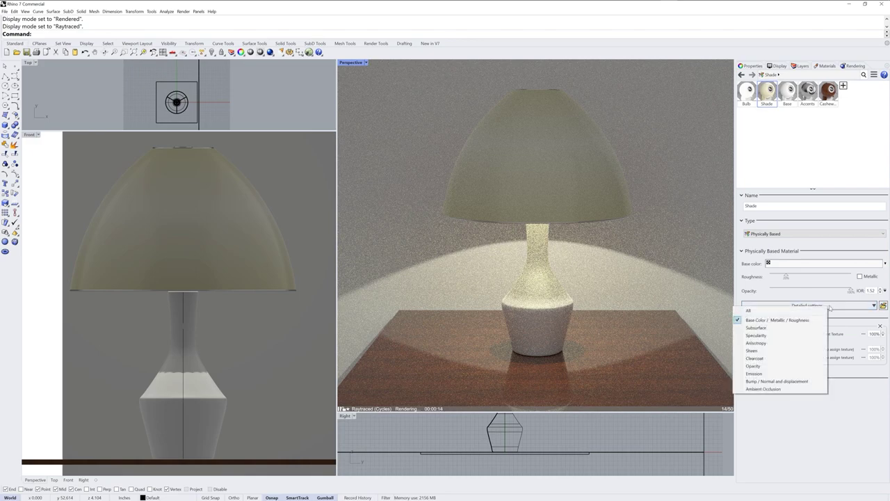
left_click(776, 328)
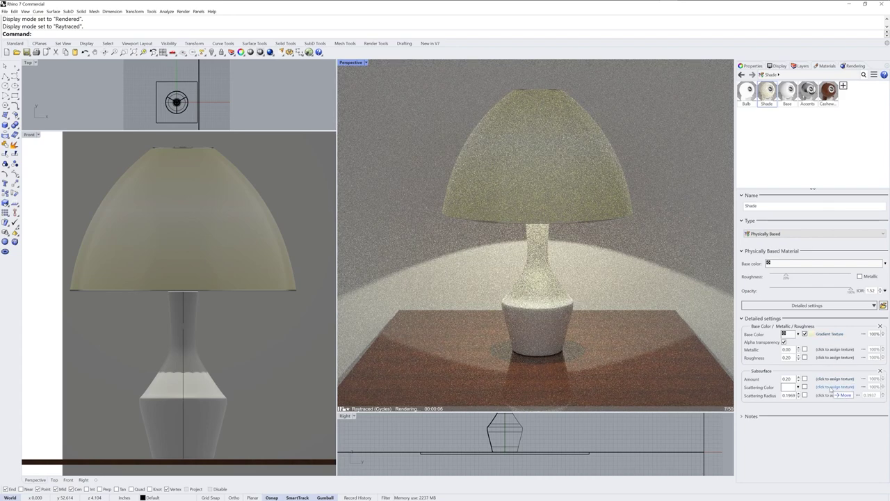
left_click_drag(830, 390, 830, 389)
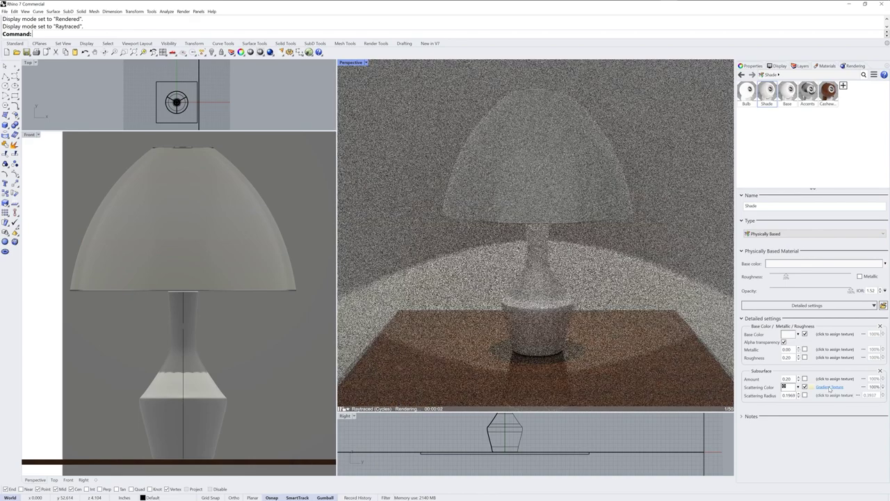
Refresh Perspective by switching it to Rendered and back to Raytraced, and set the Shade material's subsurface amount to 0.60
left_click(366, 63)
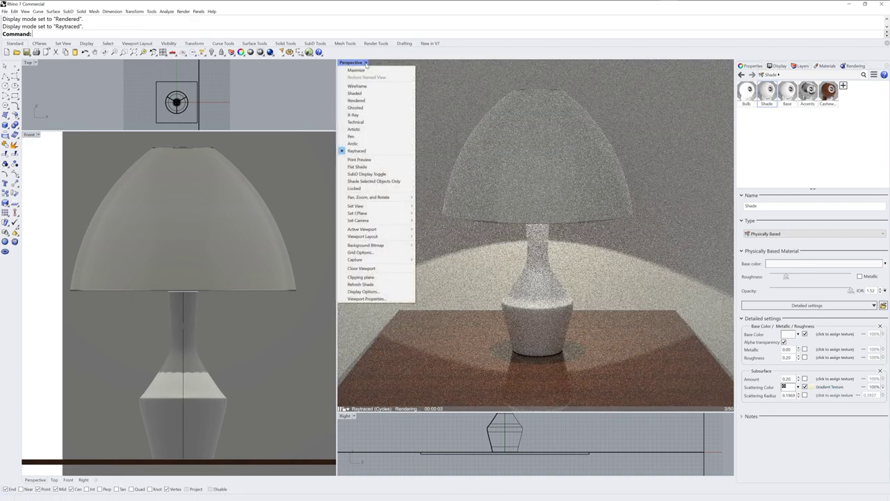
left_click(356, 100)
left_click(367, 63)
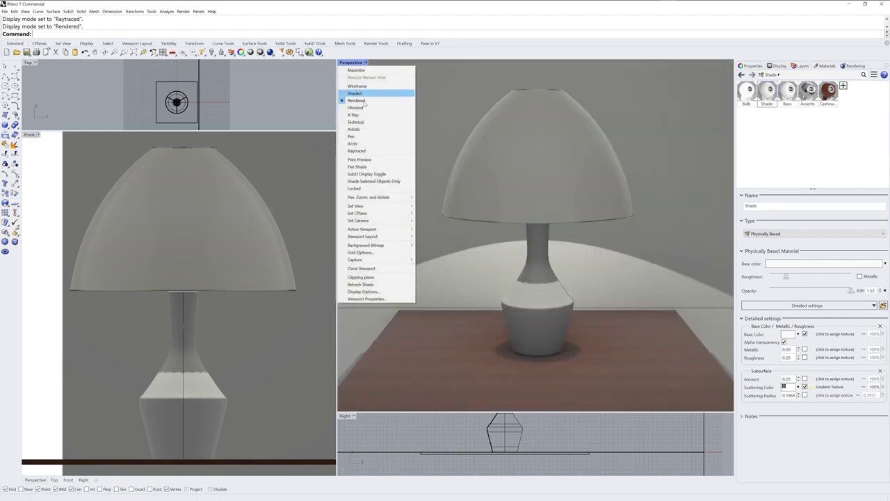
left_click(369, 151)
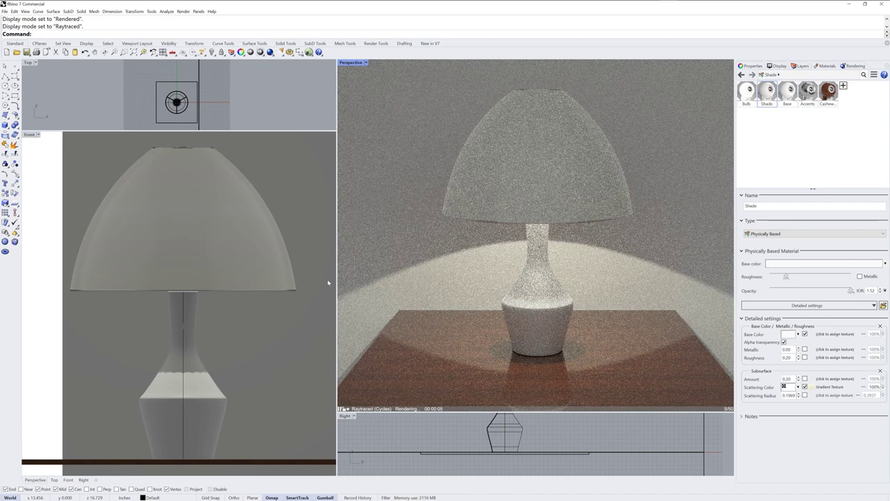
double_click(787, 378)
key("BackSpace")
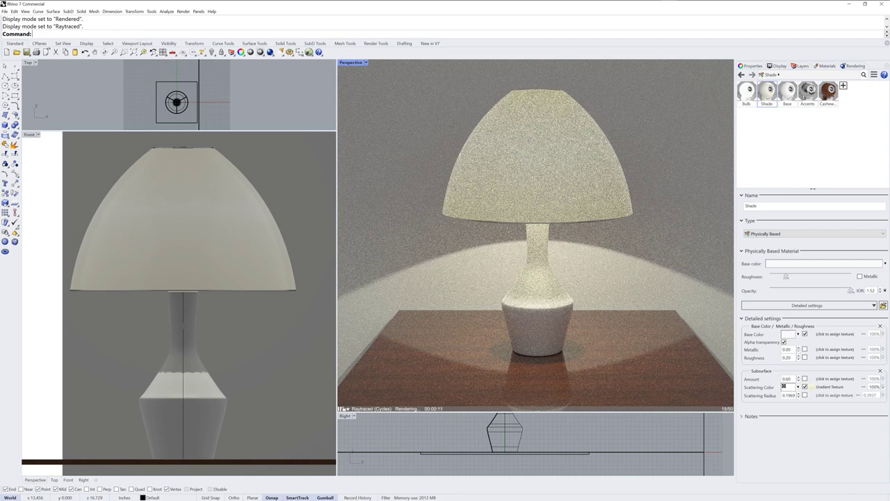
Try the lampshade surface without its 0.05 thickness, turn the thickness back on, and clear the selection
left_click(266, 255)
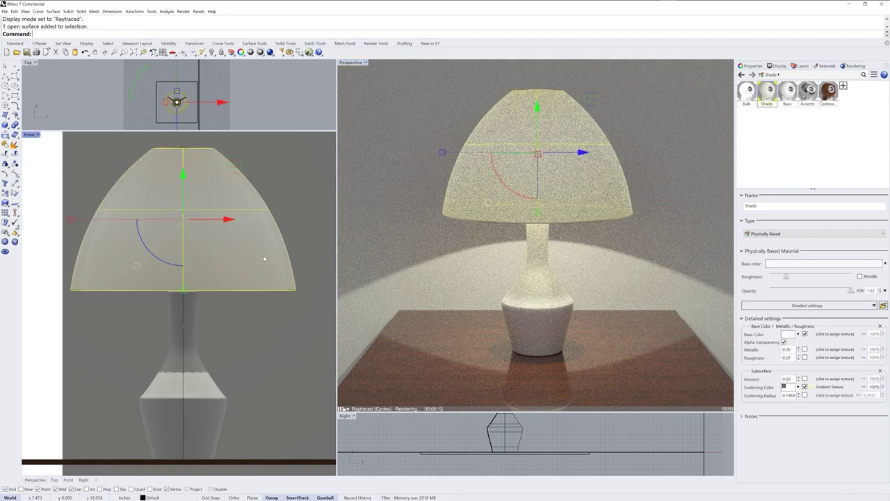
left_click(757, 67)
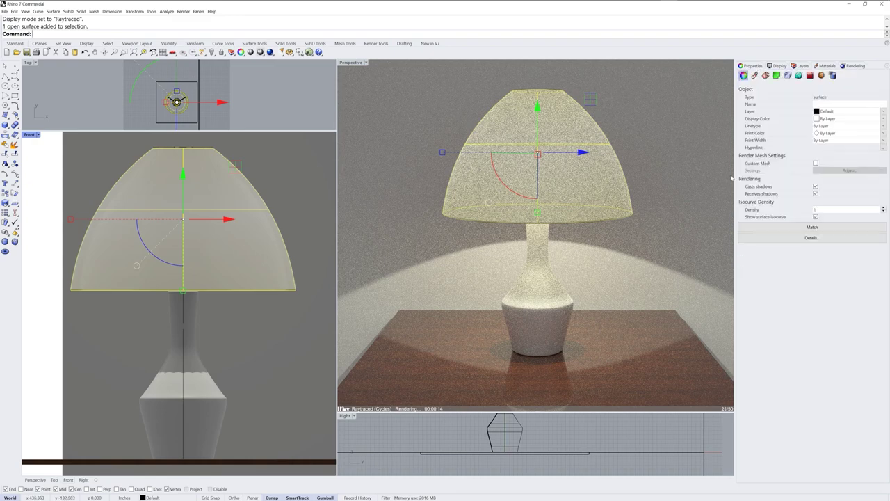
left_click(789, 75)
left_click(743, 91)
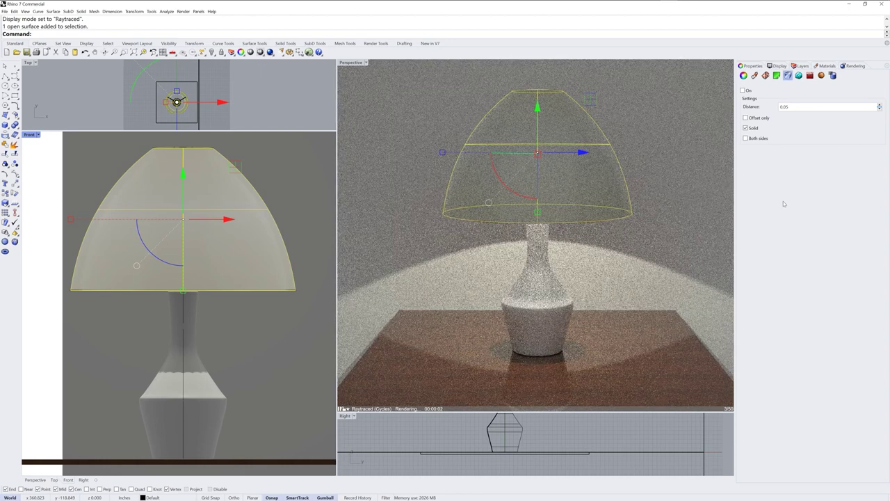
left_click(743, 90)
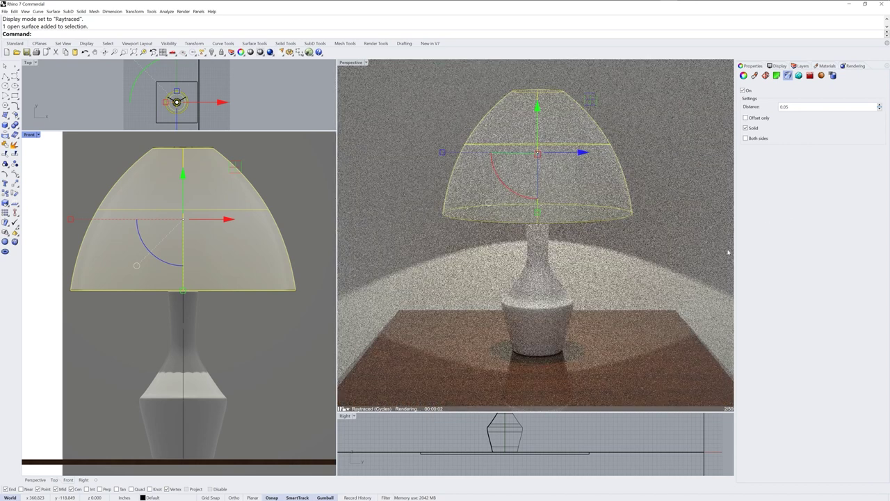
left_click(647, 435)
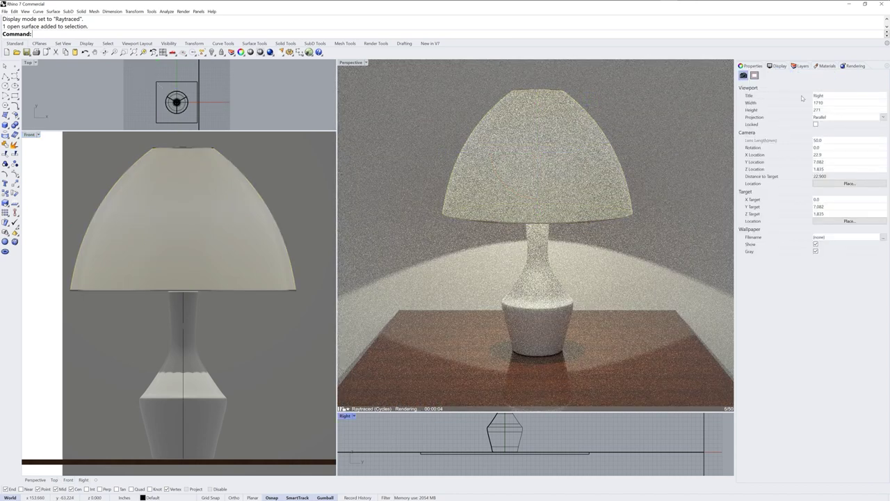
Change the Accents metal material's color to the Gold (Yellow) preset
left_click(827, 65)
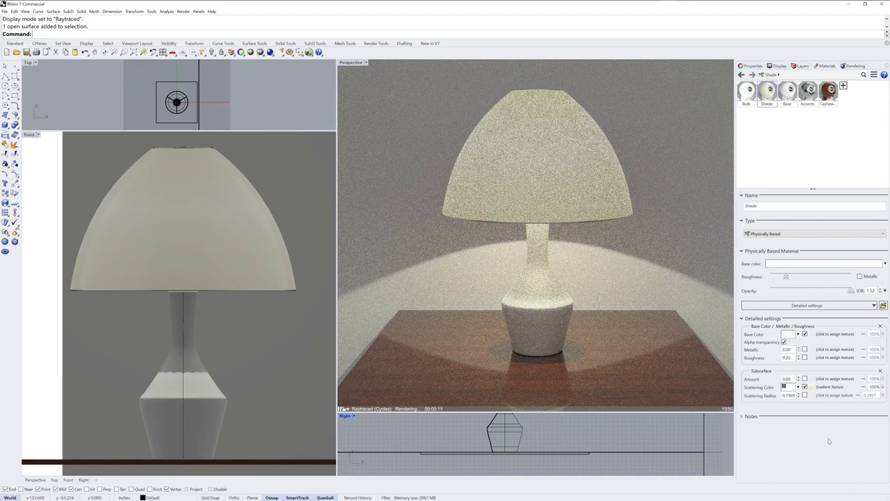
left_click(808, 92)
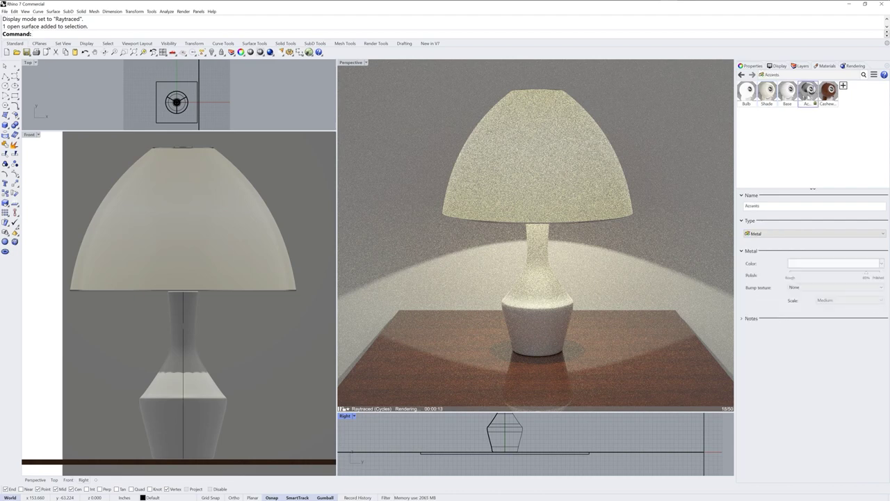
left_click(832, 266)
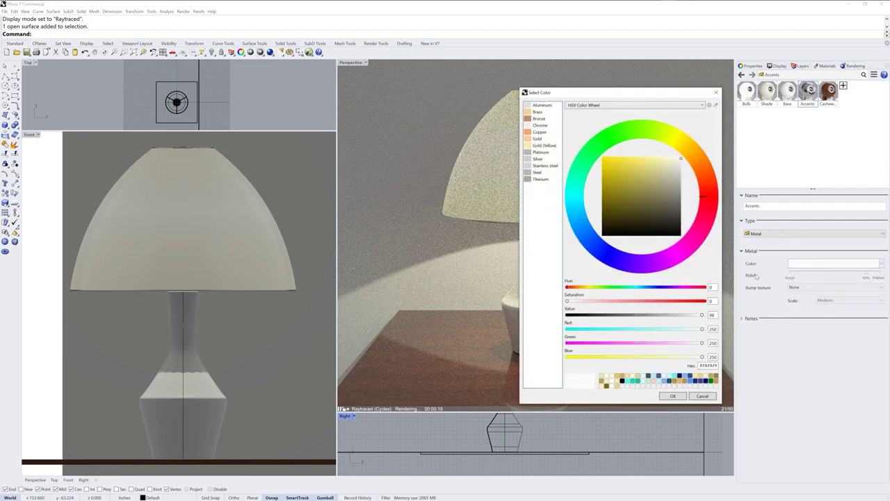
left_click(593, 105)
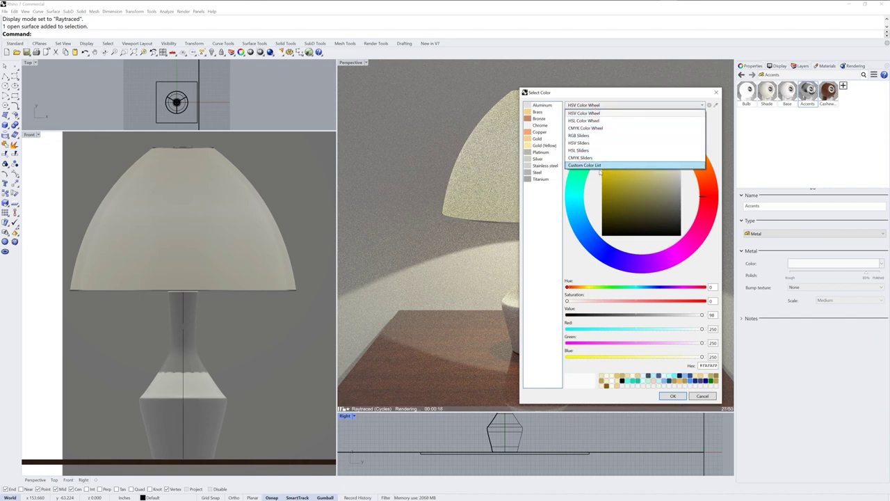
left_click(585, 113)
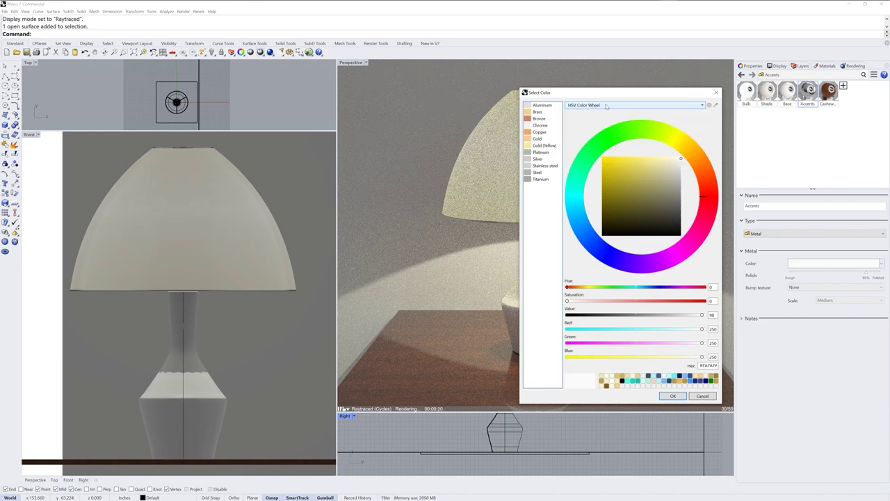
left_click(528, 147)
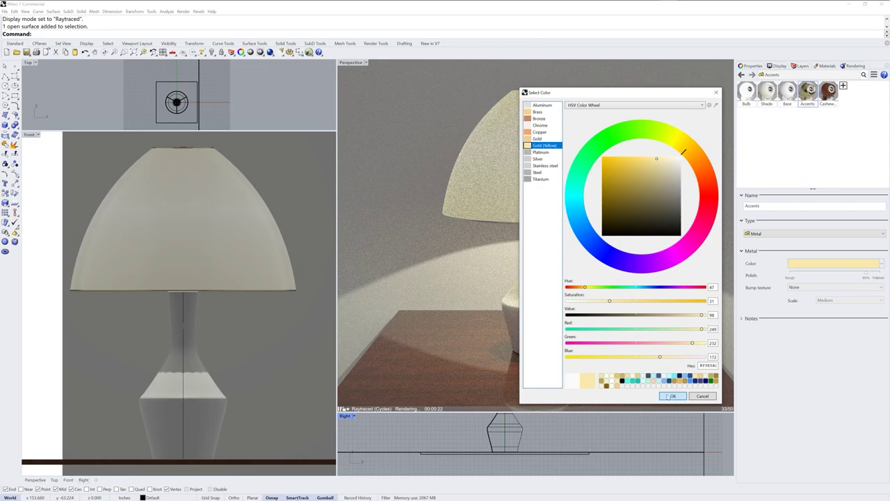
left_click(673, 396)
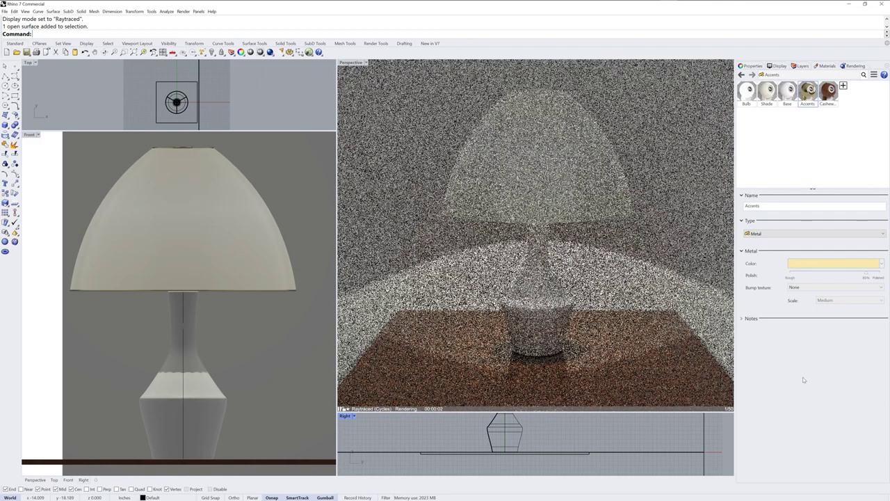
Refresh the Perspective view by switching its display mode to Rendered and back to Raytraced
left_click(365, 62)
left_click(369, 100)
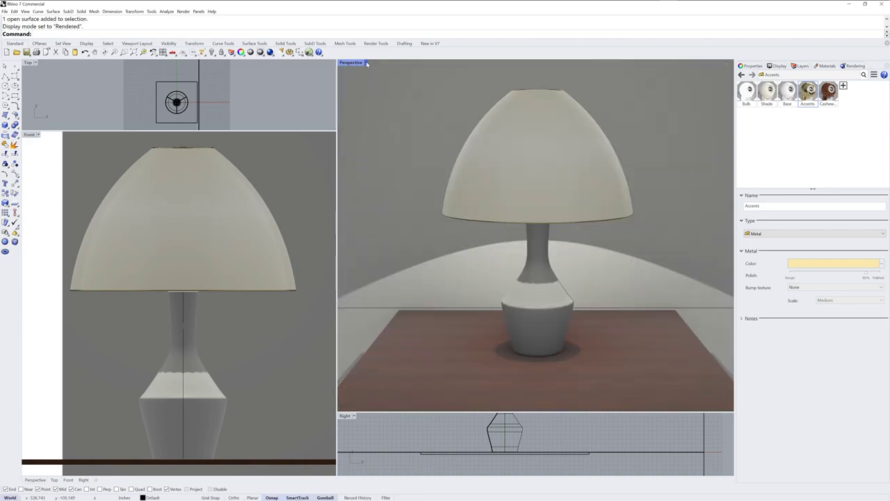
left_click(366, 62)
left_click(368, 149)
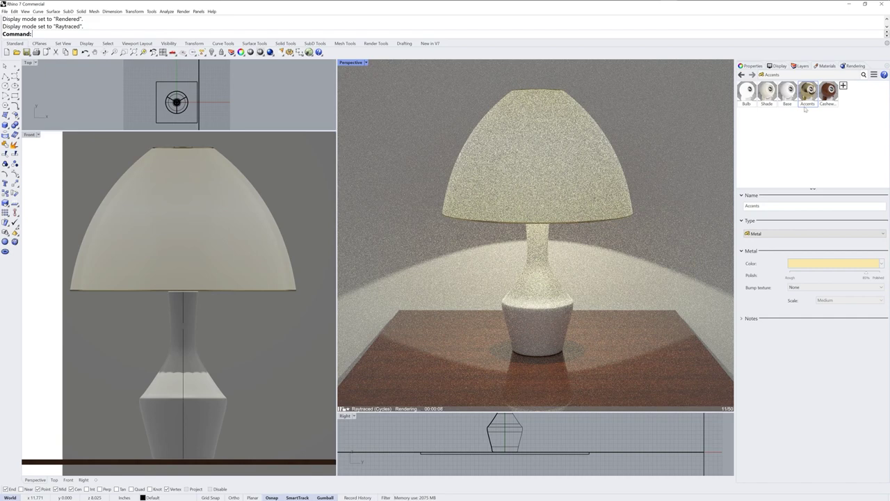
In the Base material's marble texture, set the size to 4 and the vein width to 0.05
left_click(787, 91)
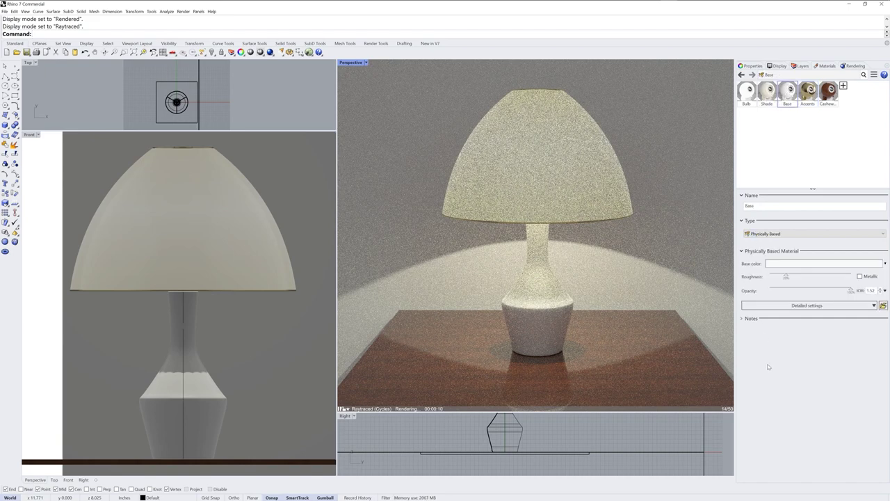
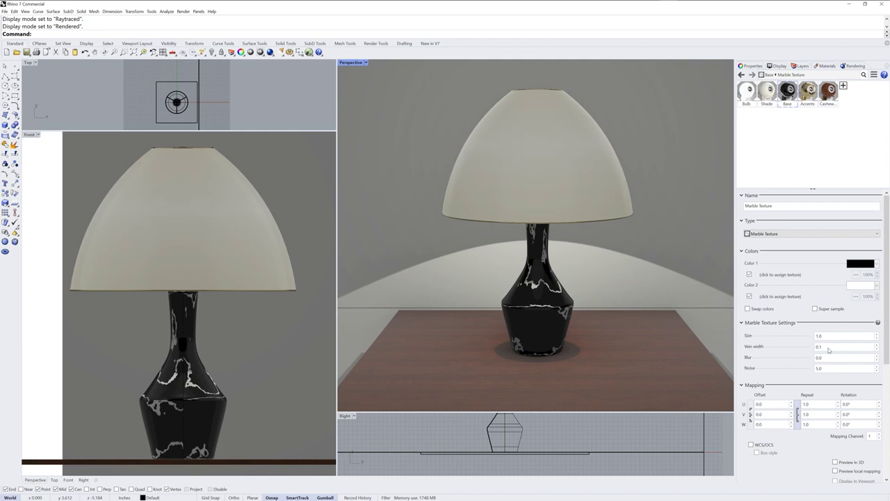
left_click(830, 338)
type("4")
key("Return")
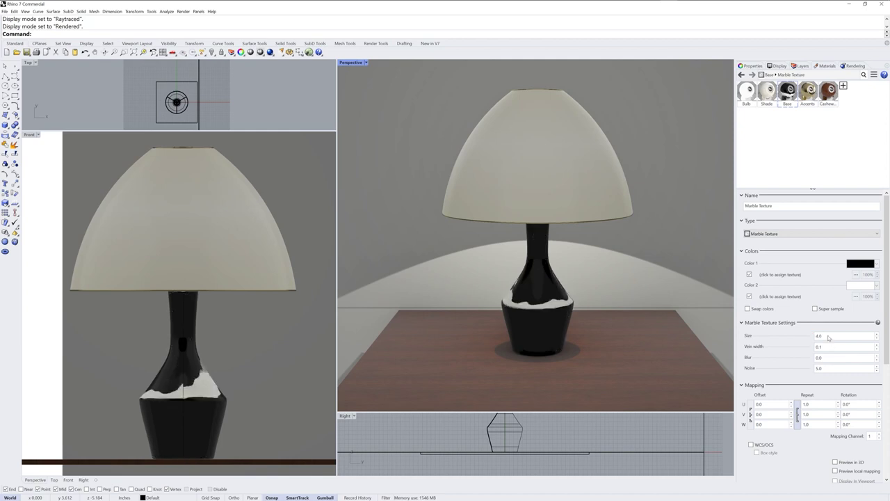
left_click(826, 346)
type(".05")
key("Return")
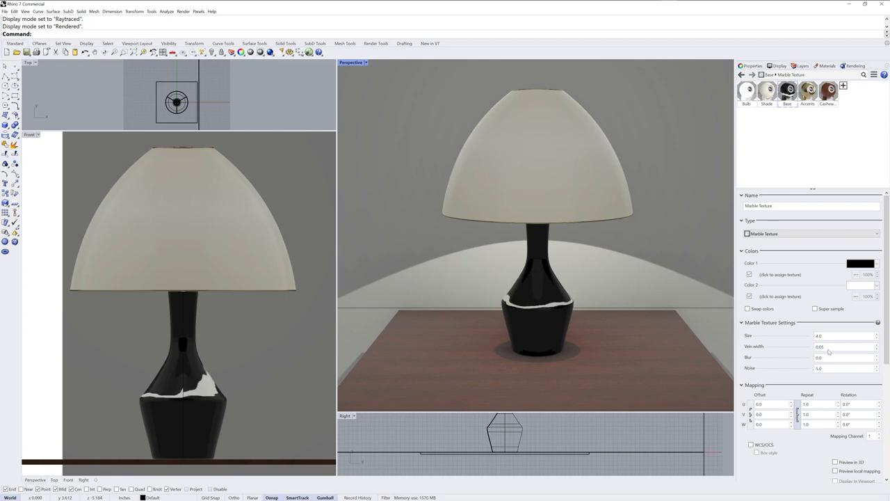
Reduce the marble texture's vein width to 0.02 and set its blur to 0.5
double_click(819, 347)
key("BackSpace")
type(".02")
key("Return")
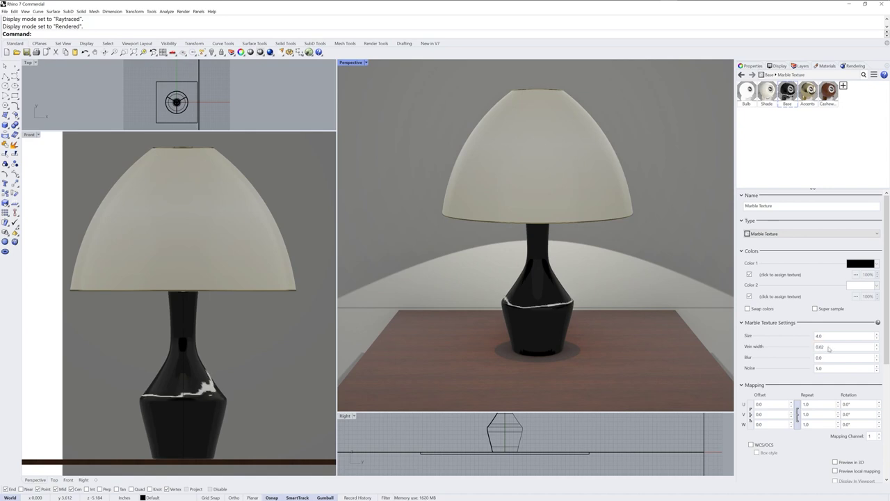
double_click(829, 358)
type(".5")
key("Return")
Assign an fBm texture to Color 1 of the Base material's marble texture
left_click(780, 275)
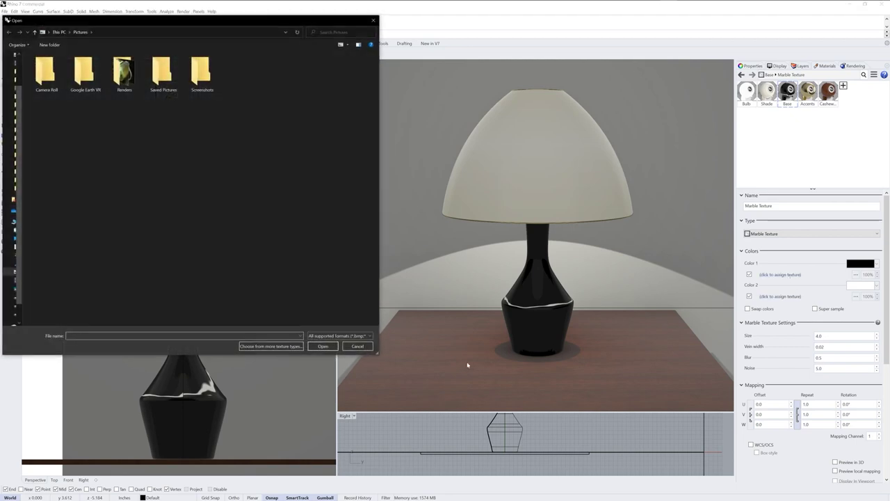
left_click(271, 346)
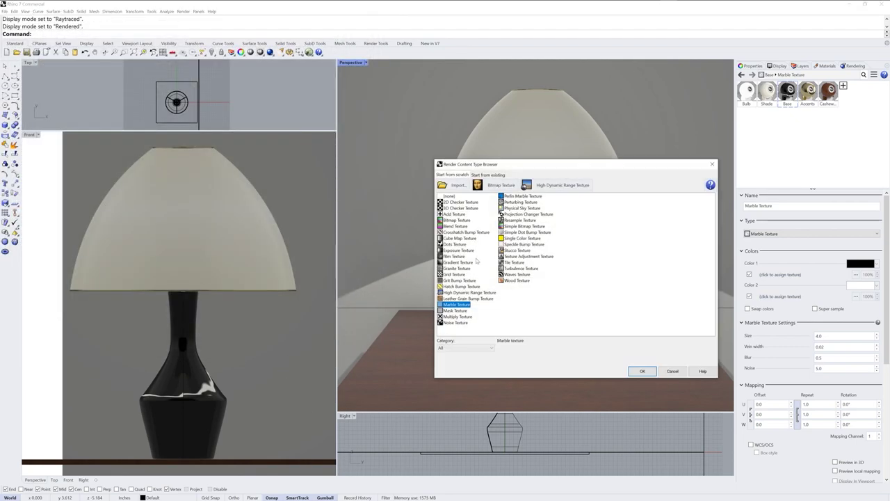
double_click(456, 257)
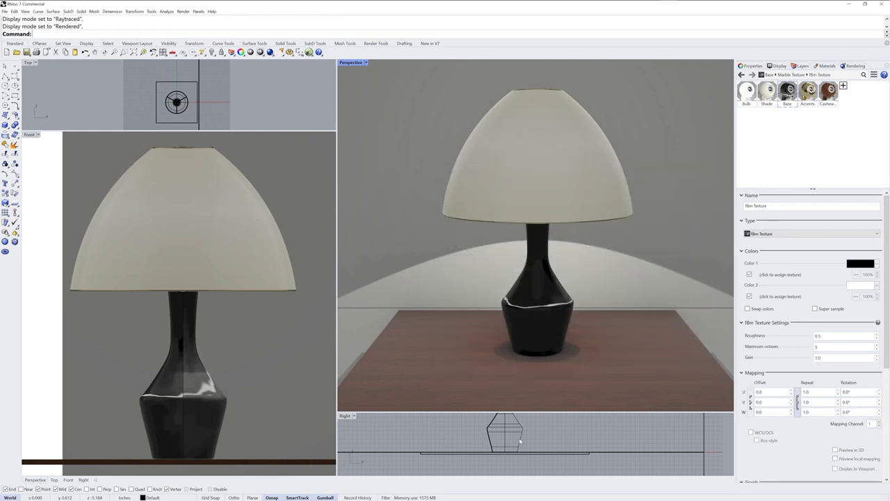
Set the fBm texture's Color 1 to a light blue with hue 214, saturation 30 and value 81
left_click(860, 265)
left_click(588, 227)
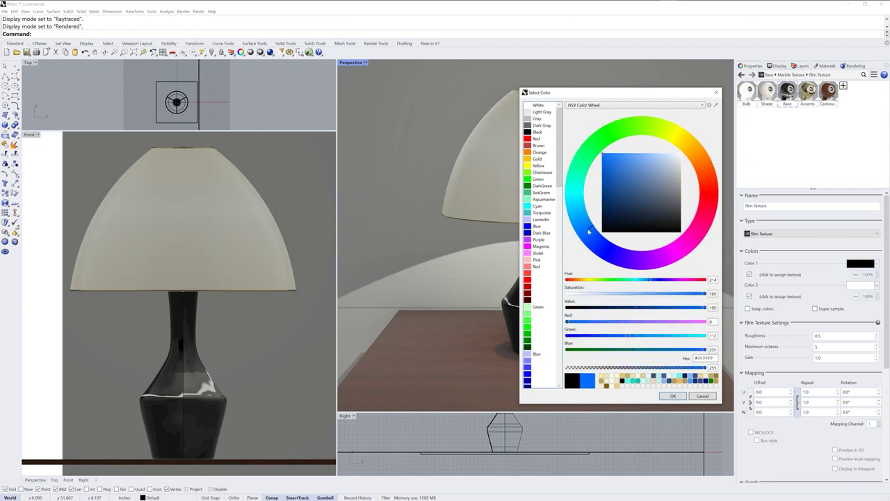
left_click(653, 163)
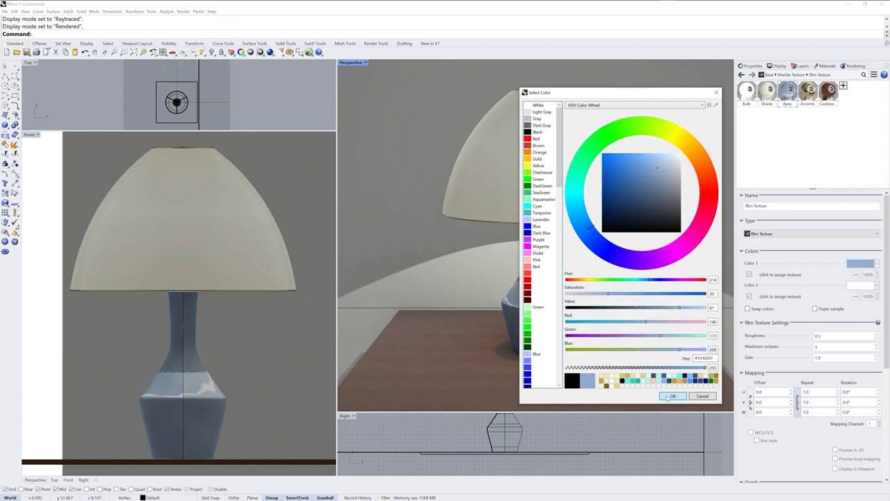
left_click(673, 396)
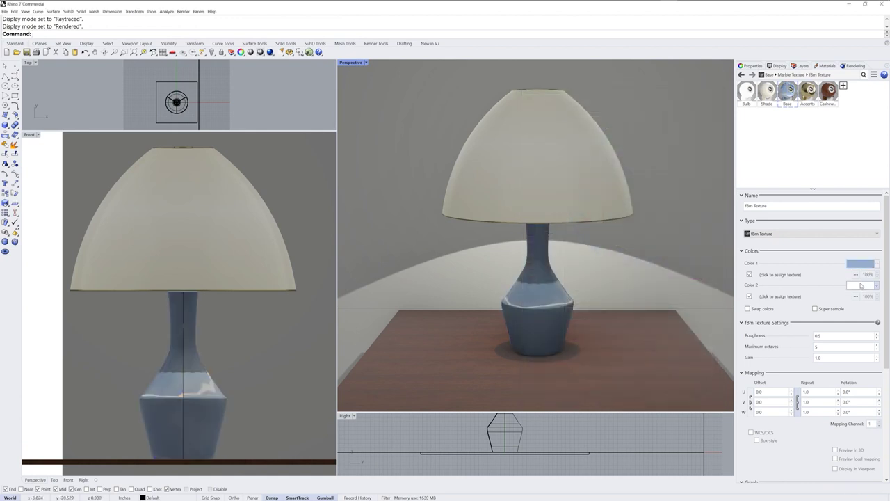
Set the fBm texture's Color 2 to a darker blue with hue 212, saturation 52 and value 51
left_click(863, 286)
left_click(590, 226)
left_click(640, 192)
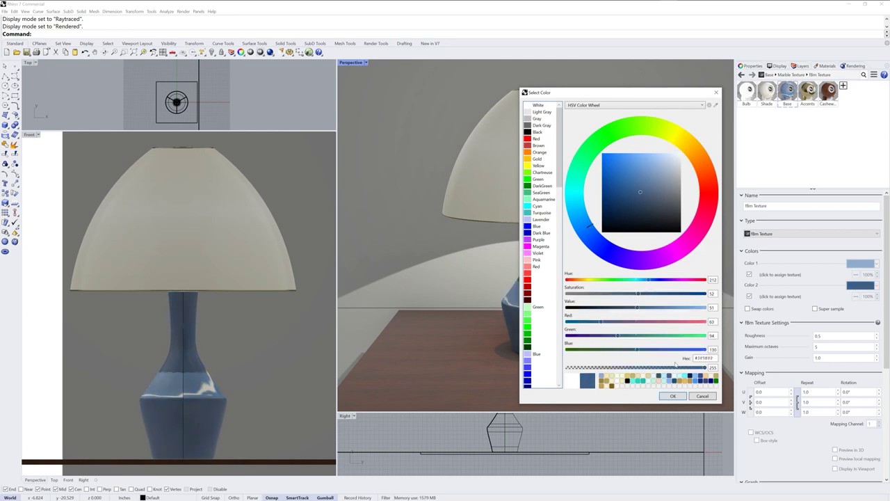
left_click(674, 396)
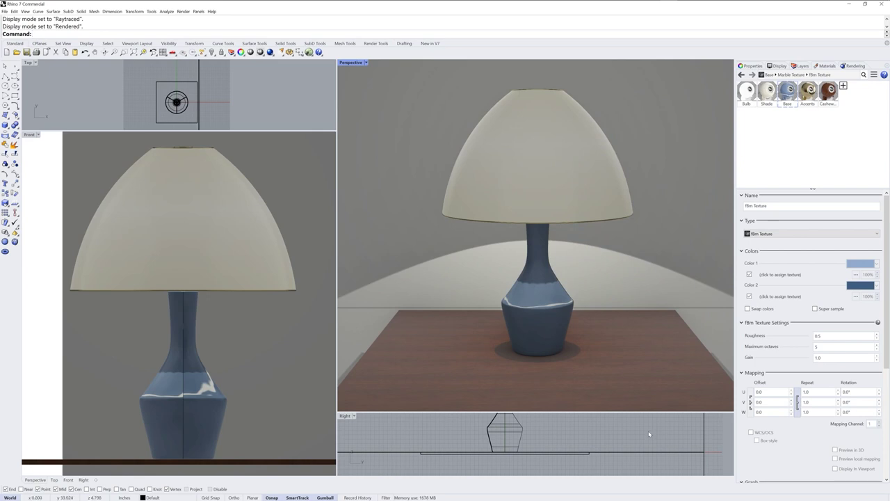
Try a linked UVW repeat of 6 on the fBm texture and raise it to 8
double_click(807, 392)
type("6")
key("Return")
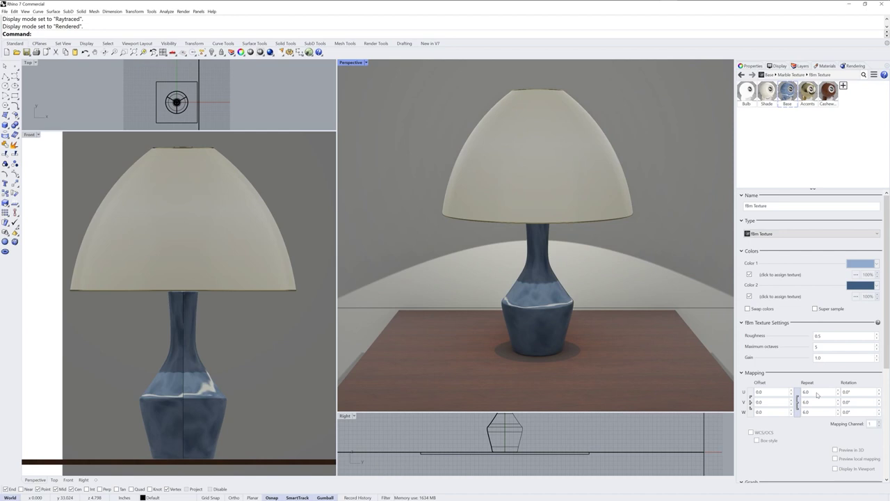
double_click(807, 392)
type("8")
key("Return")
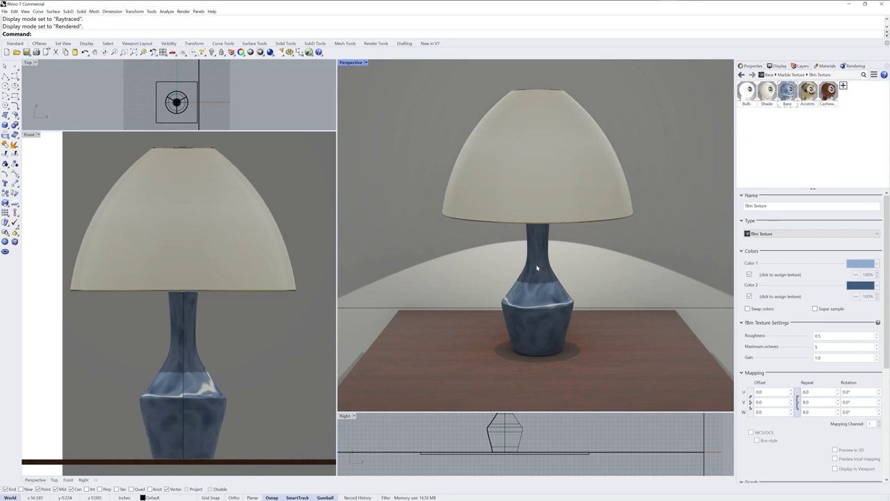
Apply uncapped cylindrical texture mapping to the lamp base, using its bounding box and the CPlane coordinate system
left_click(537, 313)
left_click(751, 66)
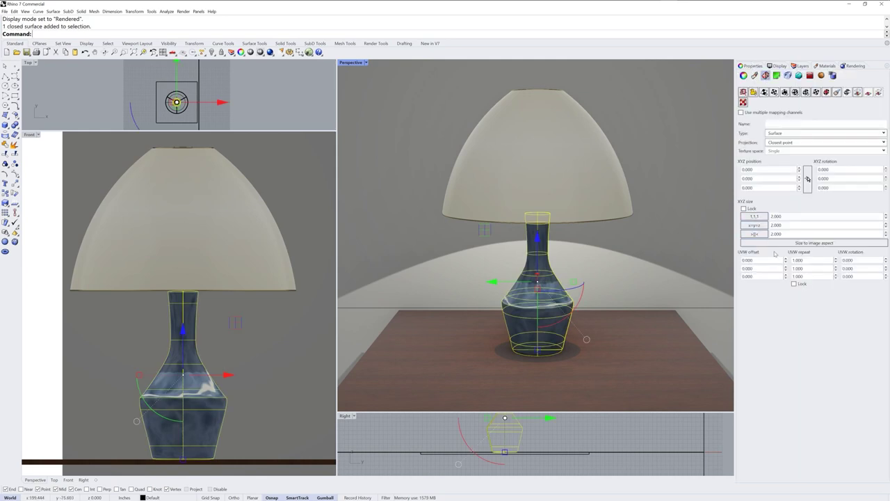
left_click(807, 94)
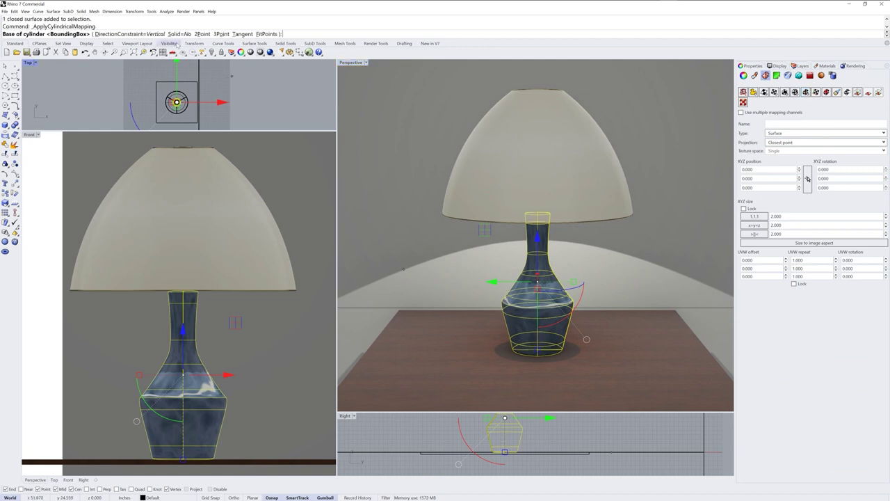
key("Return")
key("Return")
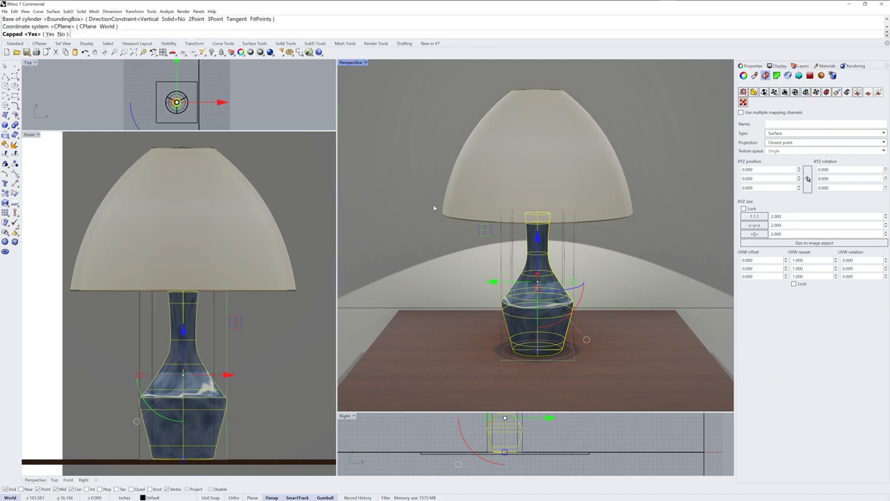
left_click(62, 34)
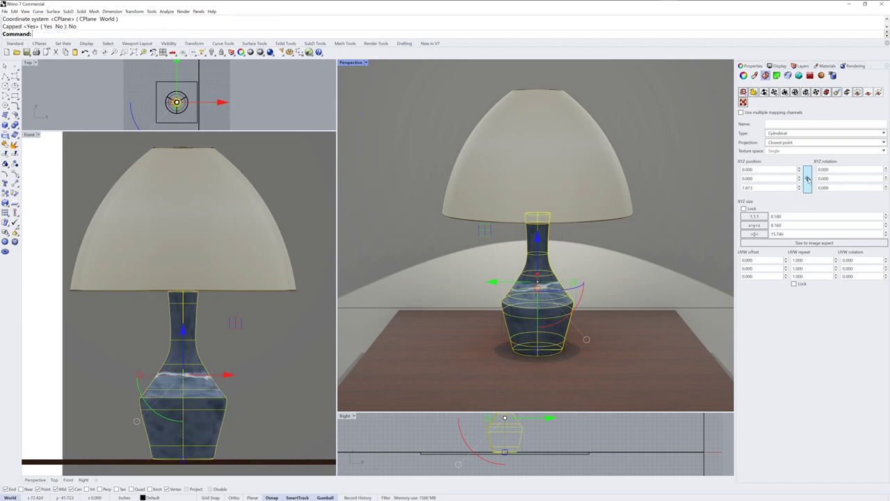
Show the lamp base's mapping widget, stretch the cylinder to about 19.7 high and lower it to about Z 6.6
left_click(858, 92)
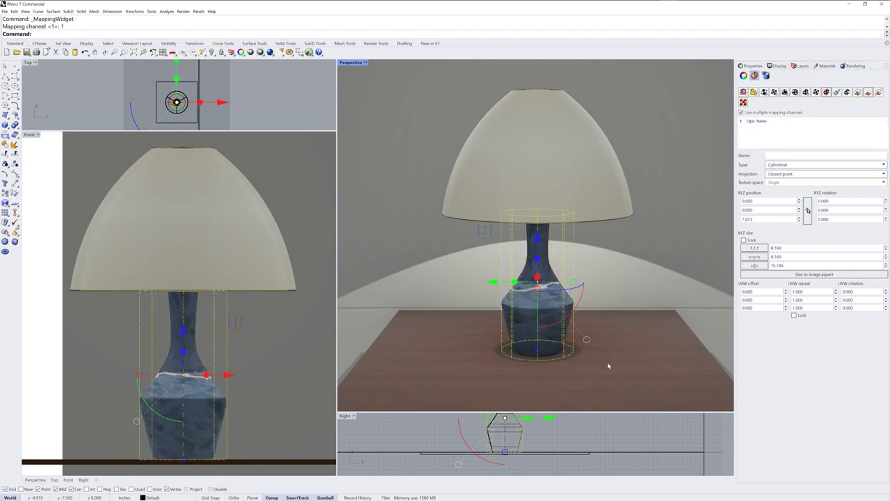
left_click_drag(540, 359, 542, 369)
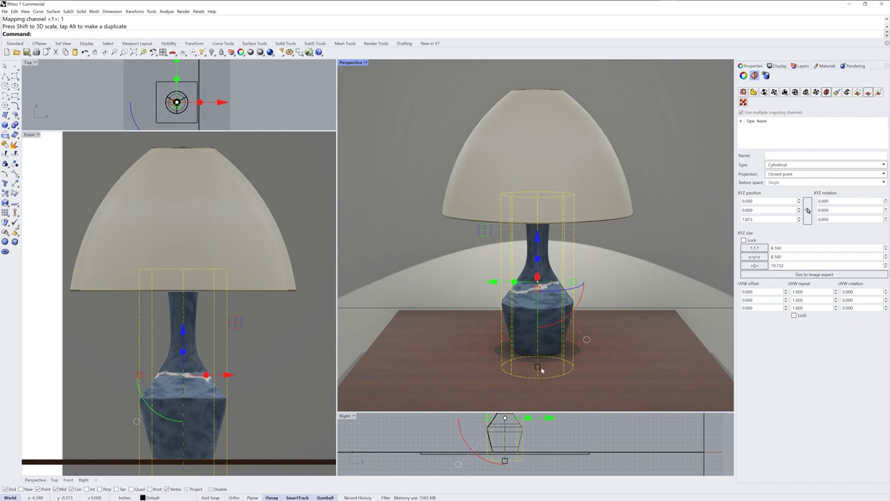
left_click_drag(538, 239, 537, 249)
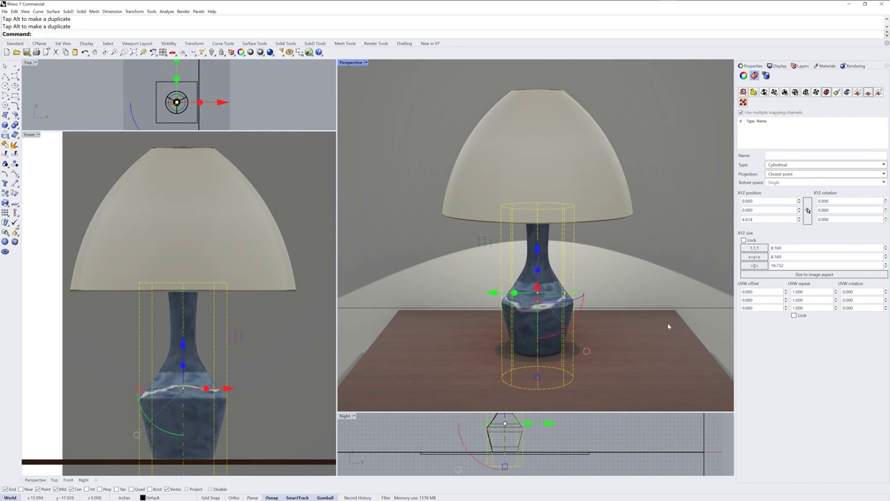
Rotate the mapping cylinder about 90 degrees counterclockwise in the Top view and turn the mapping widget off
scroll(180, 97, "up", 5)
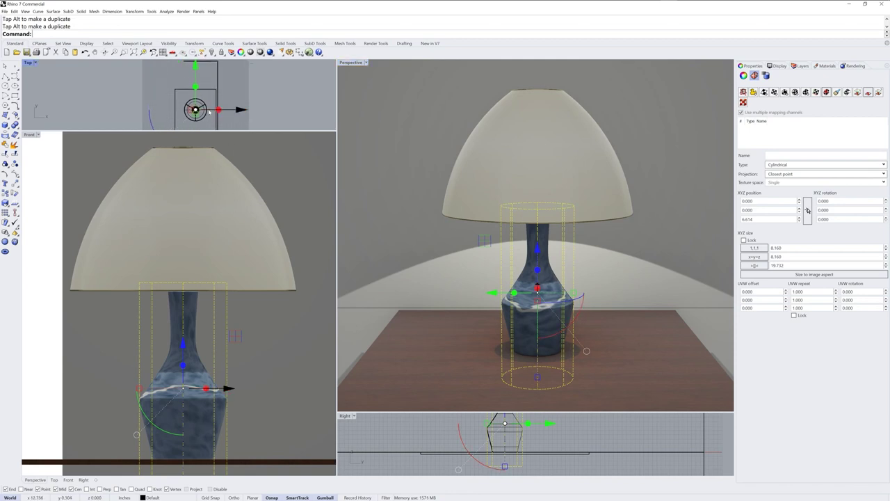
left_click_drag(155, 117, 188, 123)
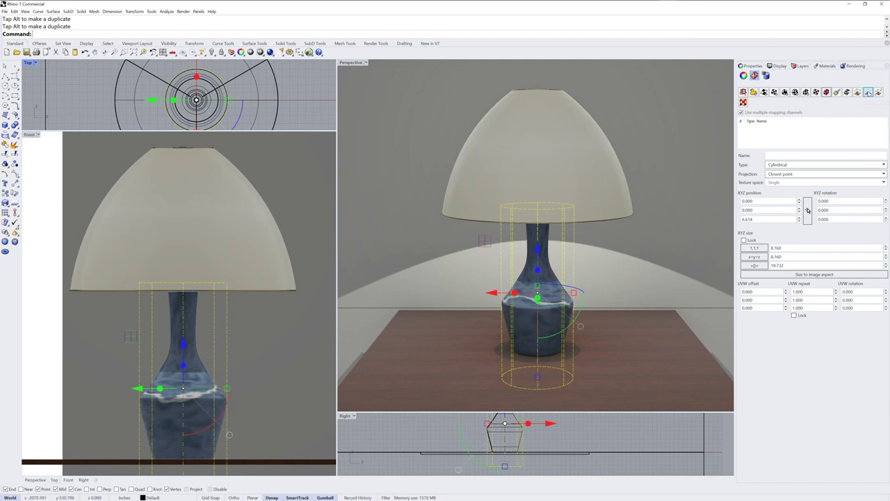
left_click(868, 92)
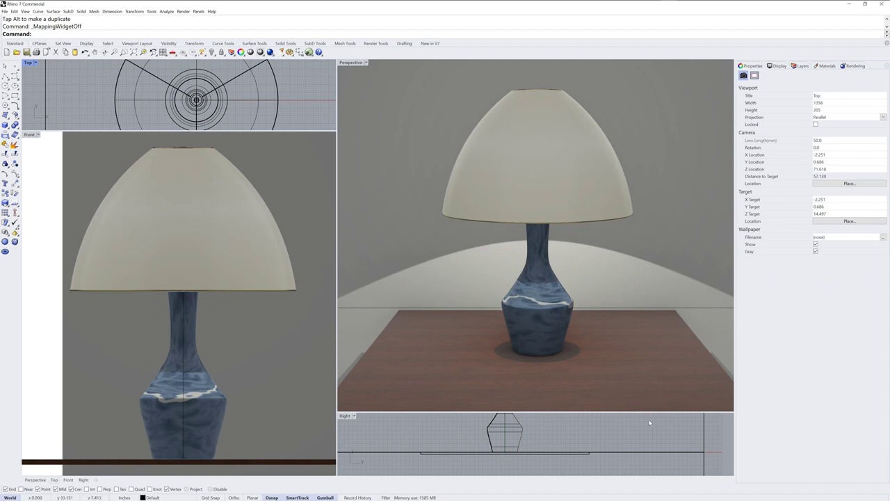
left_click(554, 284)
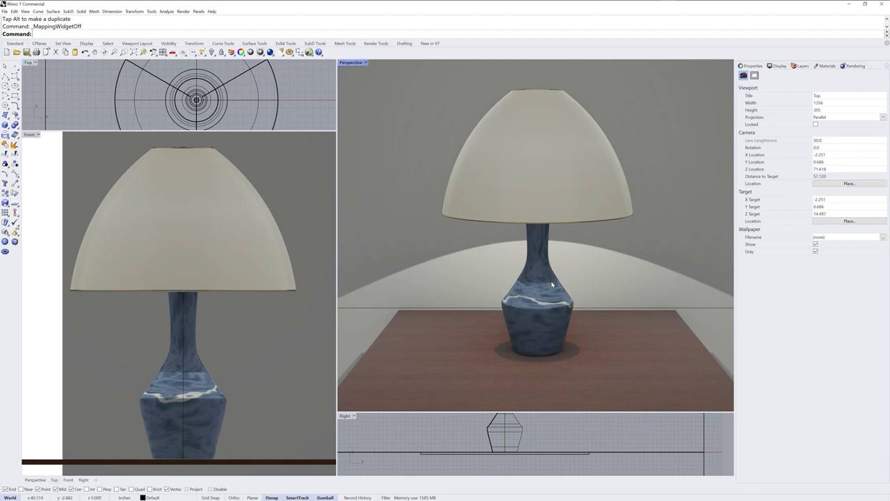
Set the fBm texture's linked UVW repeat to 3 and display the Perspective view in Raytraced mode
left_click(598, 434)
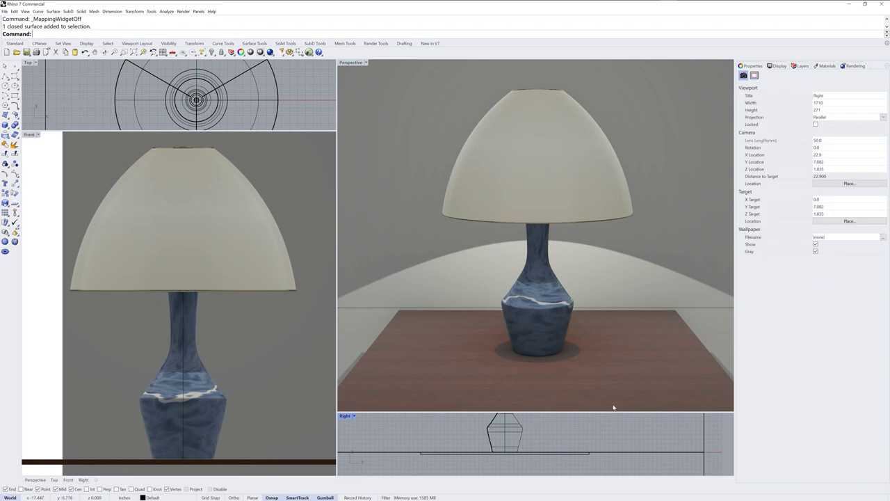
left_click(827, 65)
left_click(816, 394)
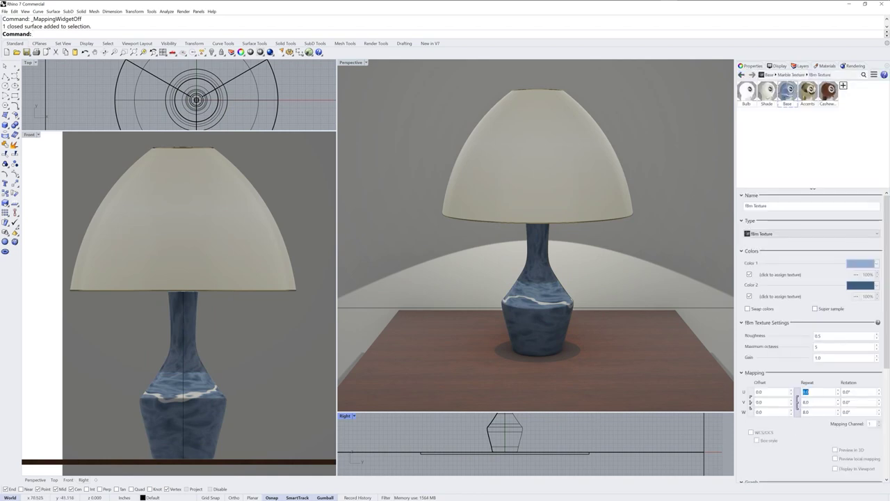
type("3")
key("Return")
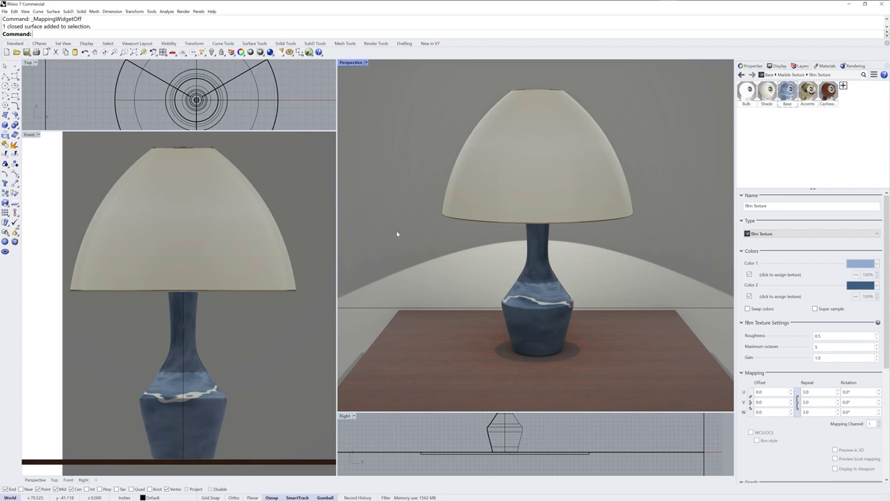
left_click(367, 62)
left_click(357, 150)
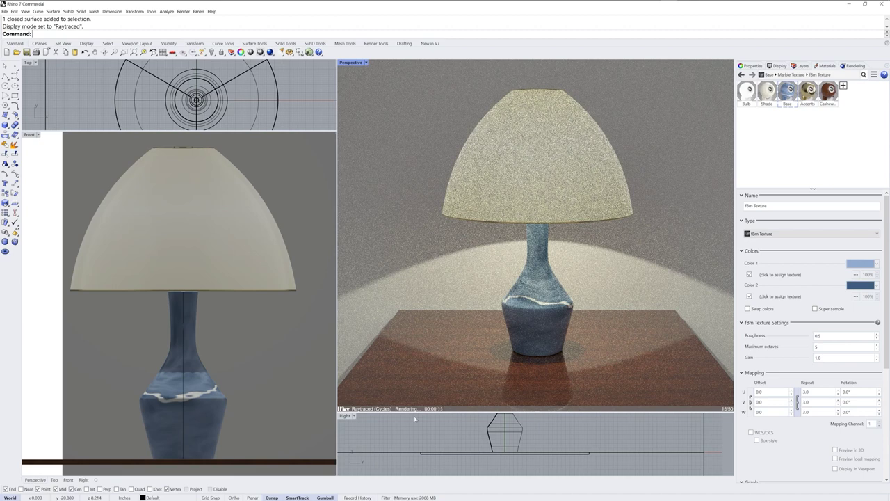
Add Subsurface settings to the Base material and choose a pale cyan scattering color
left_click(788, 91)
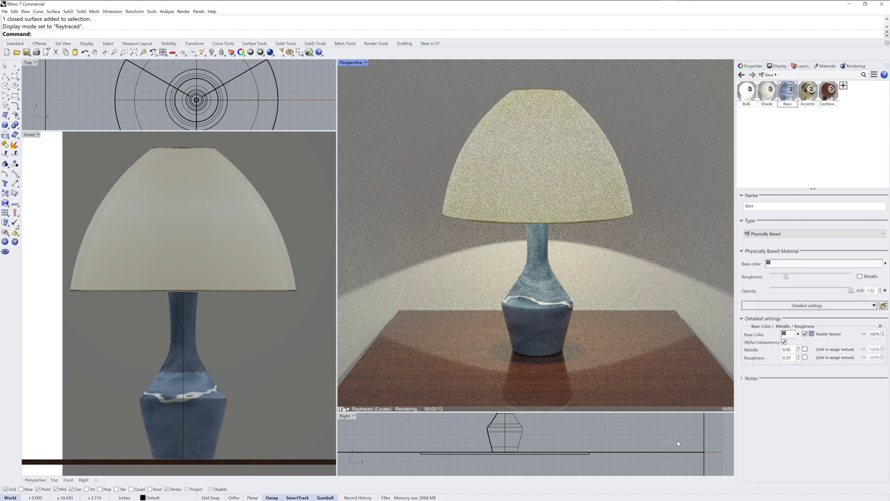
left_click(807, 306)
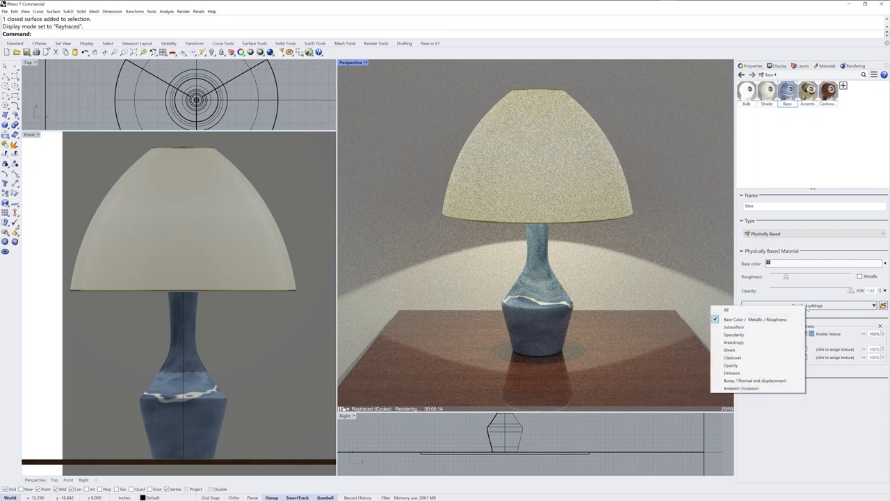
left_click(760, 327)
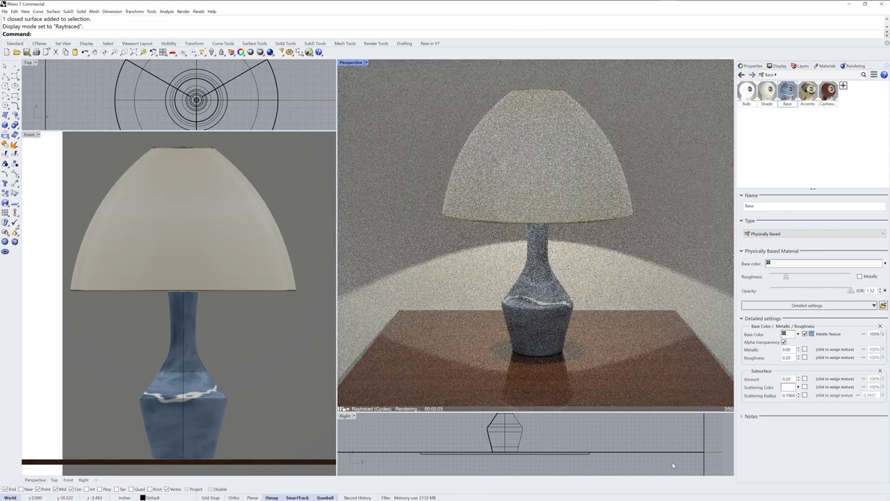
left_click(786, 388)
left_click(696, 382)
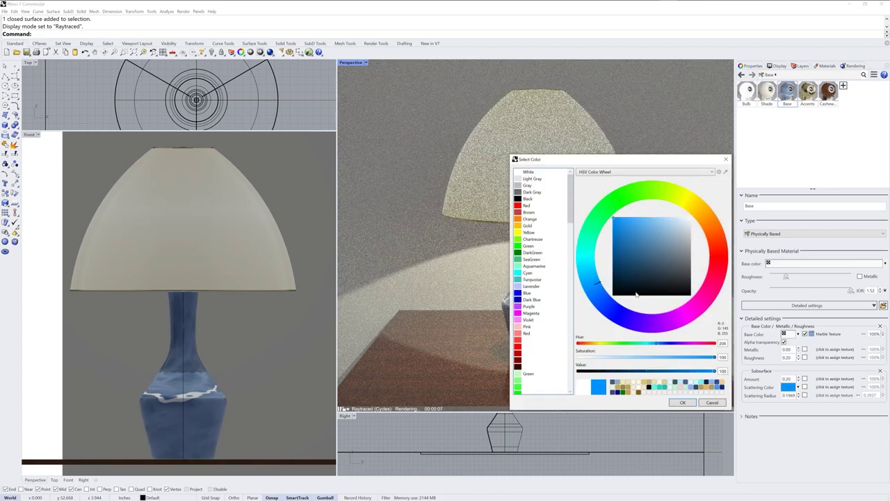
scroll(676, 219, "down", 5)
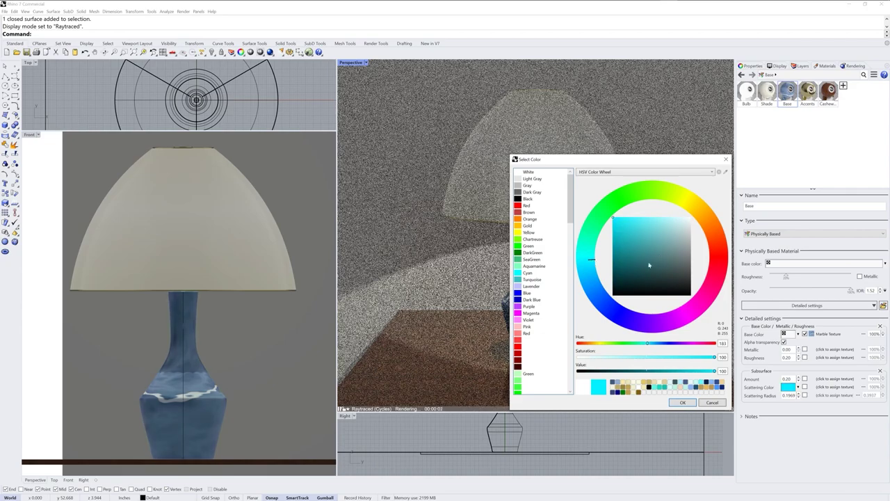
left_click(691, 404)
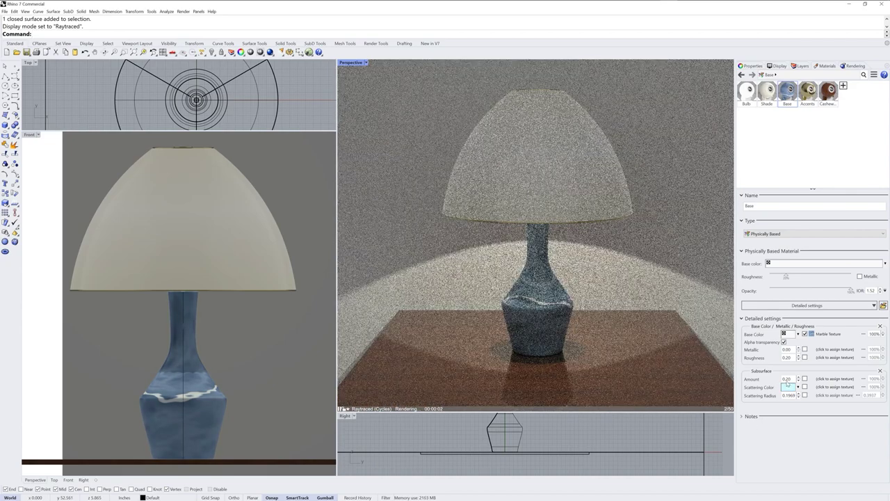
Try a subsurface amount of 0.5 on the Base material and settle on 0.30
double_click(789, 378)
type("0.5")
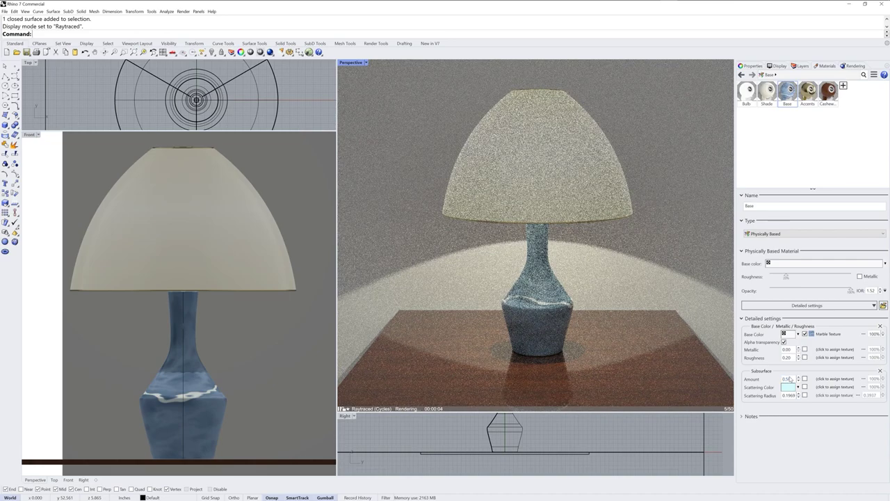
key("Return")
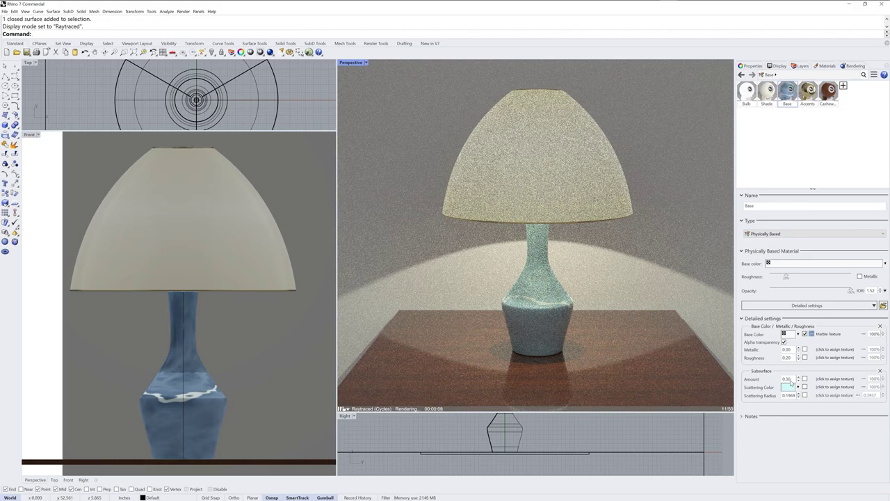
left_click(791, 381)
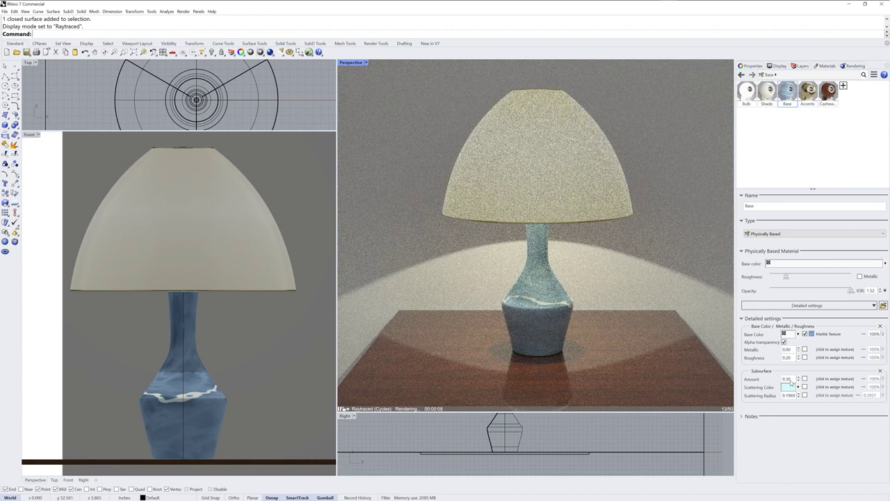
Add a Clearcoat with roughness 0.50 to the Base material and return the Perspective view to Rendered mode
left_click(800, 306)
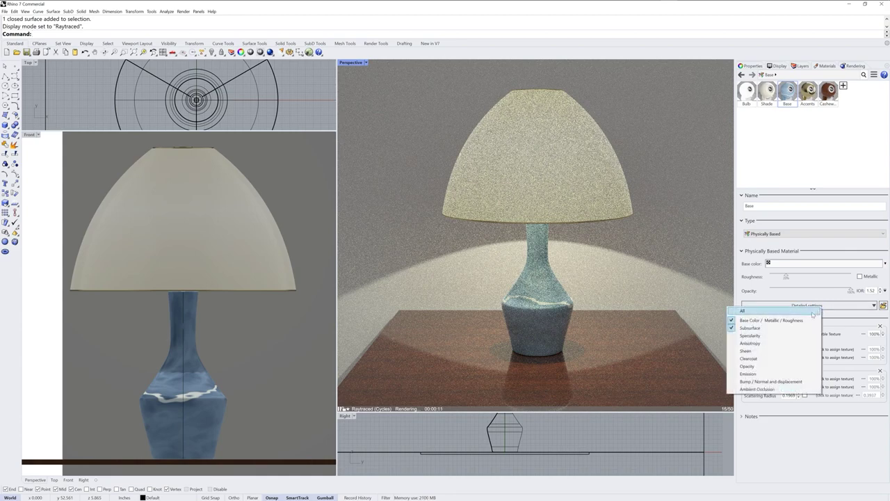
left_click(755, 361)
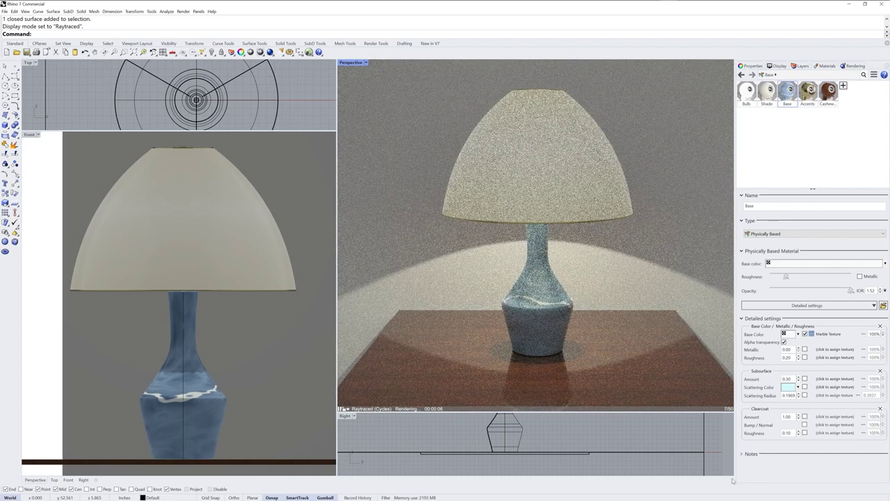
double_click(786, 433)
type("1")
left_click(365, 62)
left_click(366, 101)
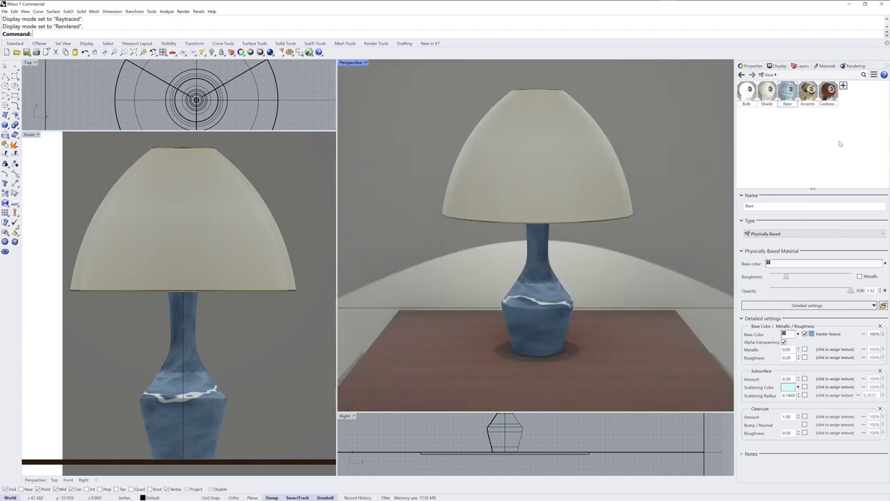
Add Opacity settings to the Shade material and assign the Fiber 5.png texture from the Render Content Textures folder to the opacity amount
left_click(767, 90)
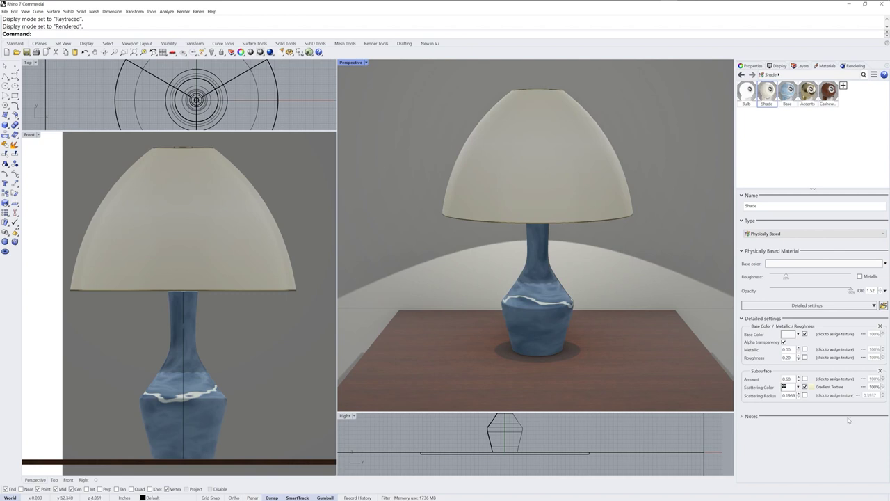
left_click(819, 306)
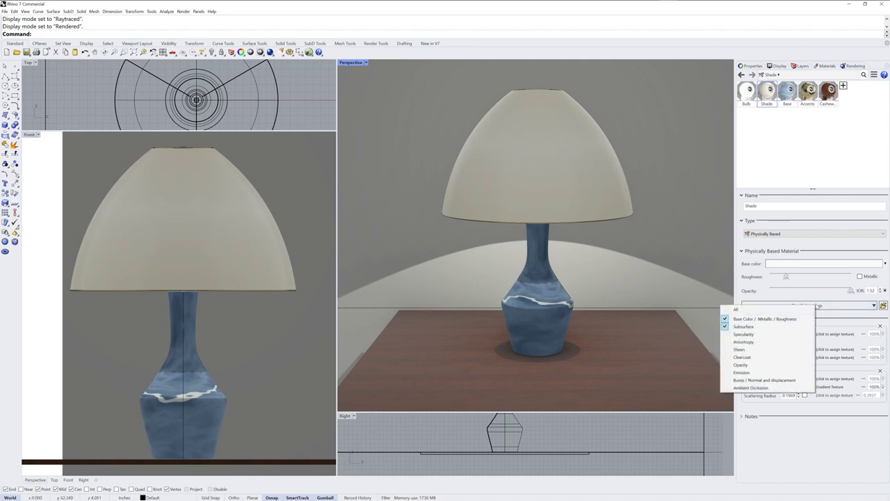
left_click(748, 366)
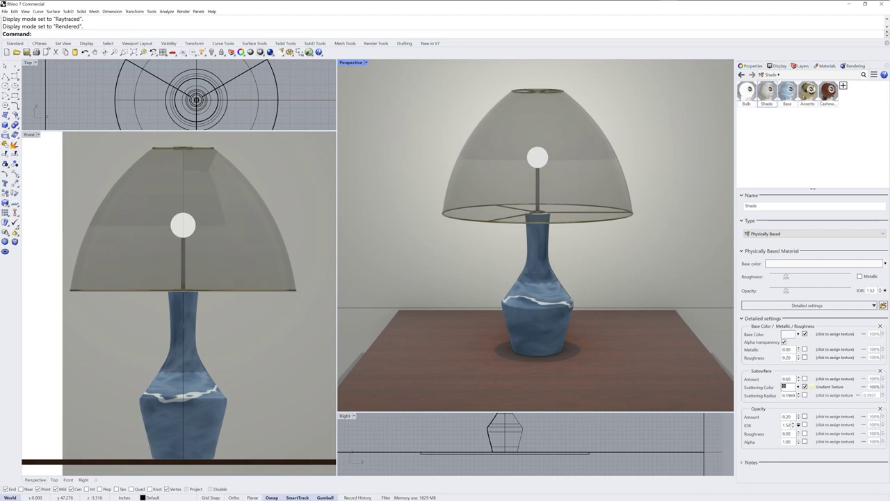
left_click(836, 417)
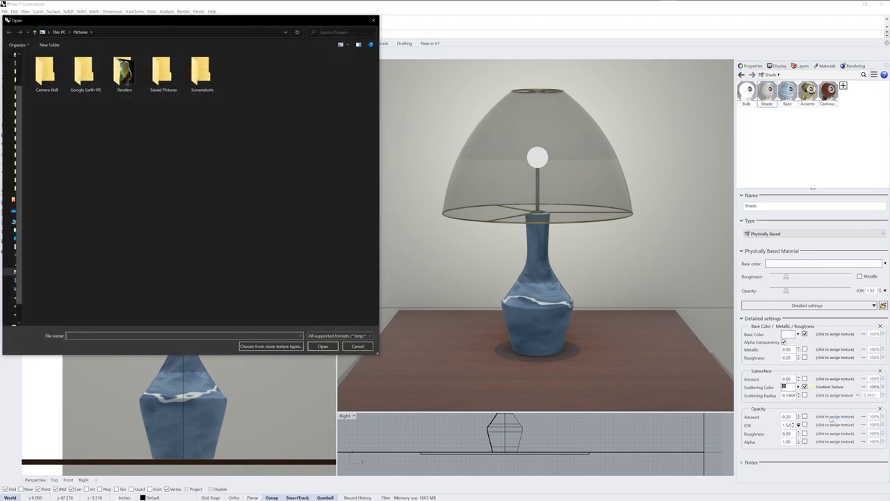
left_click(287, 346)
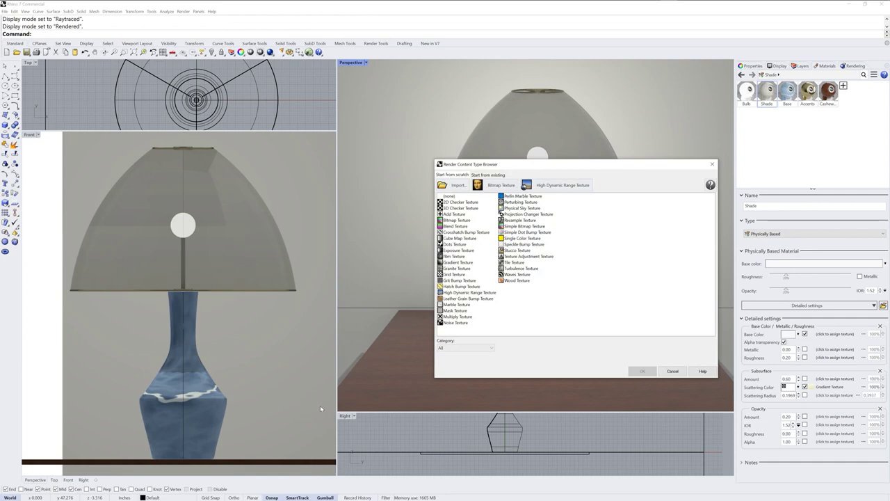
left_click(458, 186)
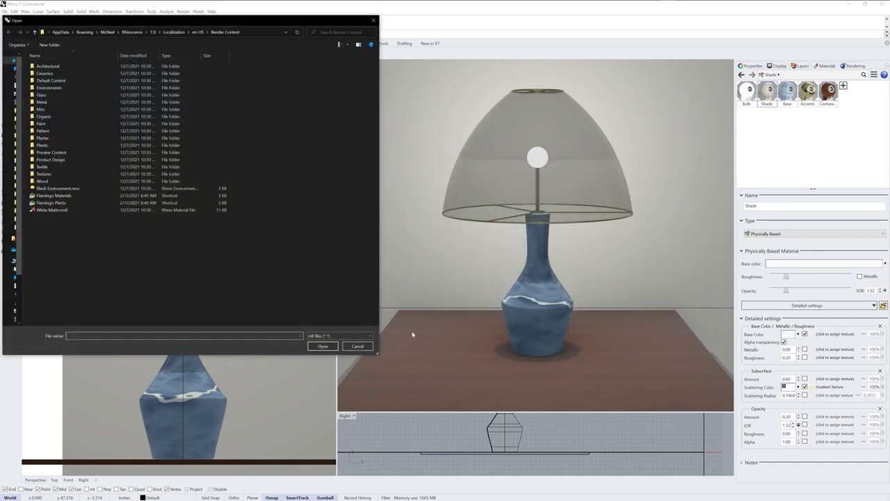
double_click(43, 174)
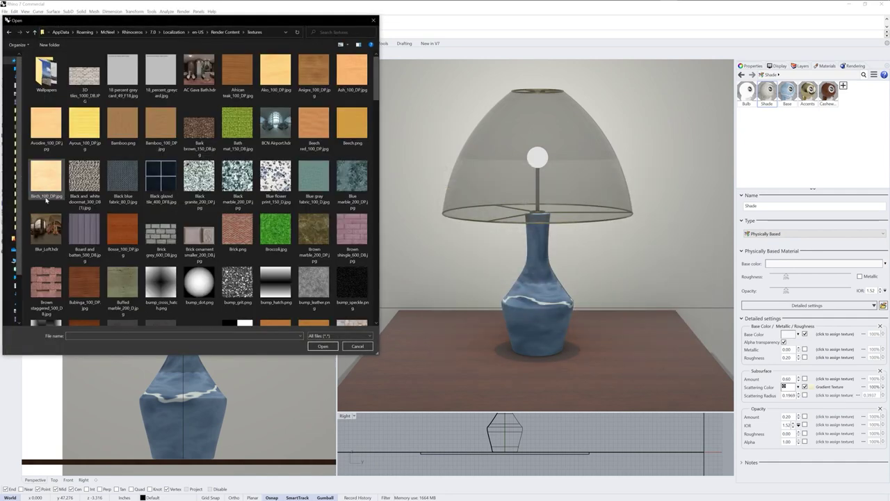
left_click_drag(377, 89, 378, 141)
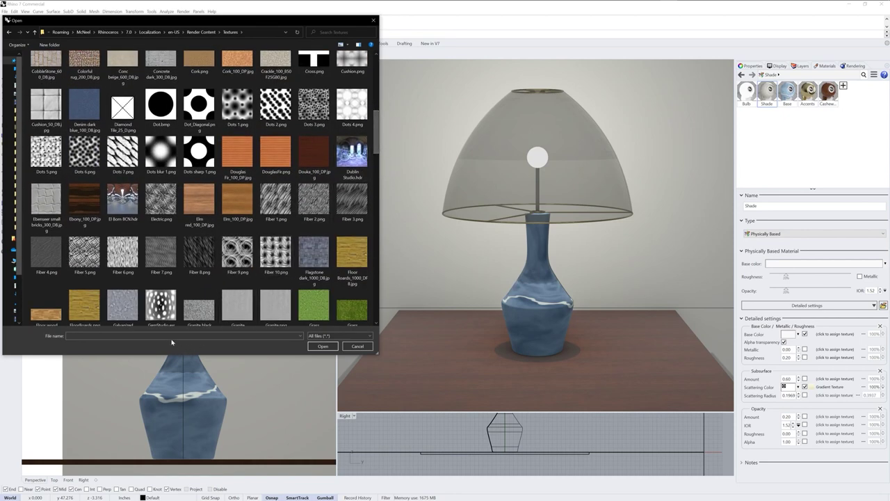
left_click(84, 252)
left_click(322, 346)
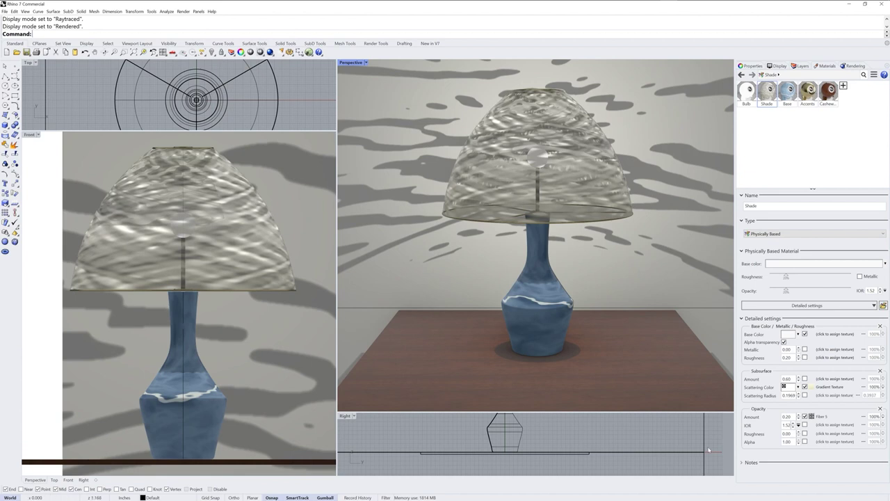
Set the Shade material's Fiber 5 opacity texture strength to 75% and its opacity amount to 1.00
left_click(872, 417)
key("BackSpace")
type("0")
key("Return")
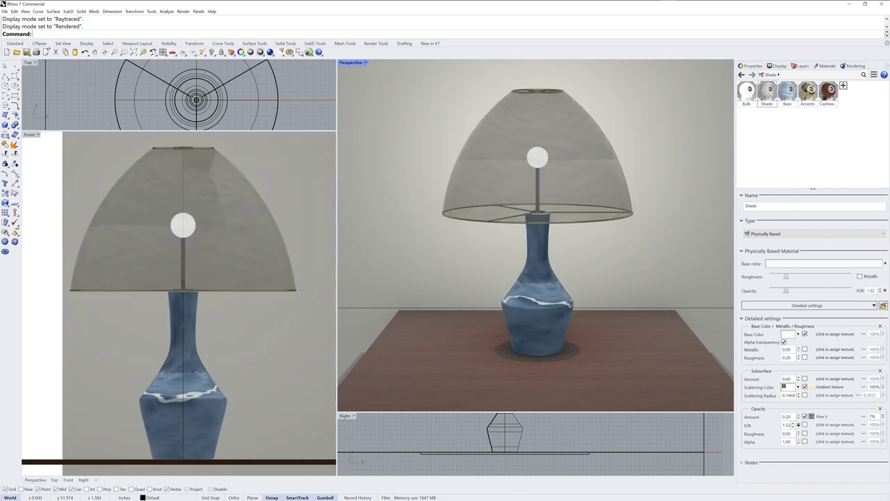
type("75")
key("Return")
double_click(787, 417)
type("1.")
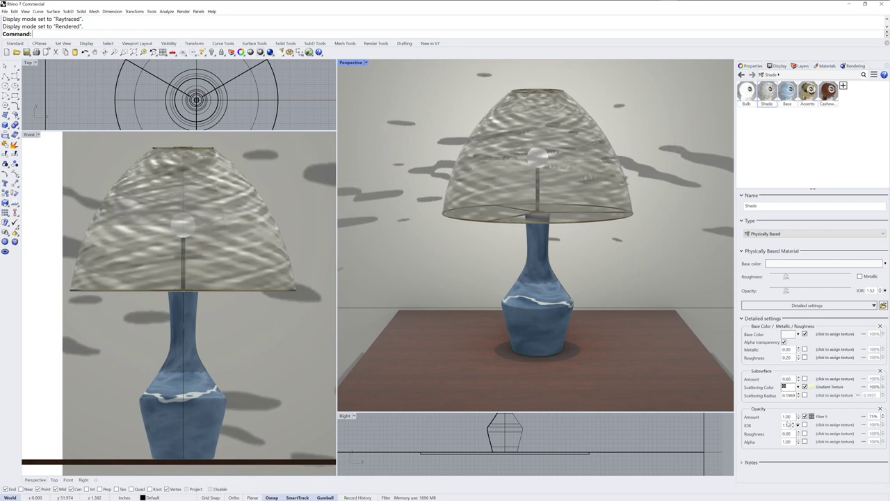
key("Return")
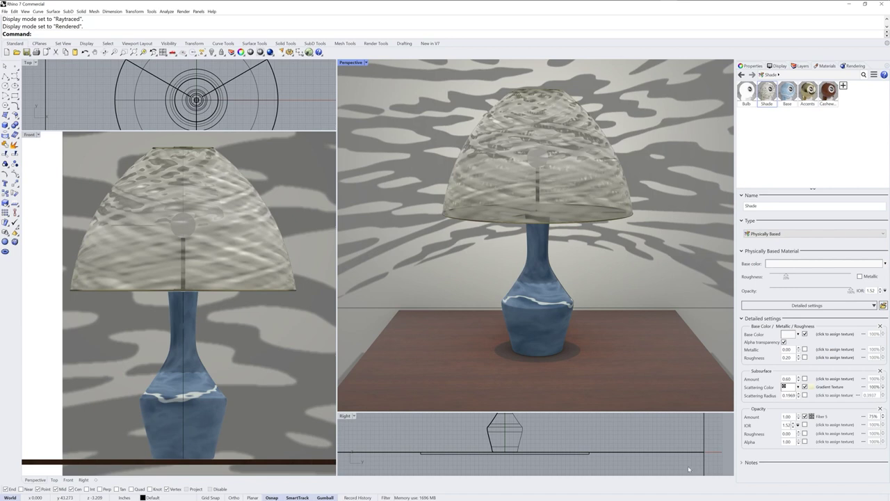
Check the lampshade's texture mapping, set the Fiber 5 texture's linked UV repeat to 5, and return to the Shade material
left_click(821, 417)
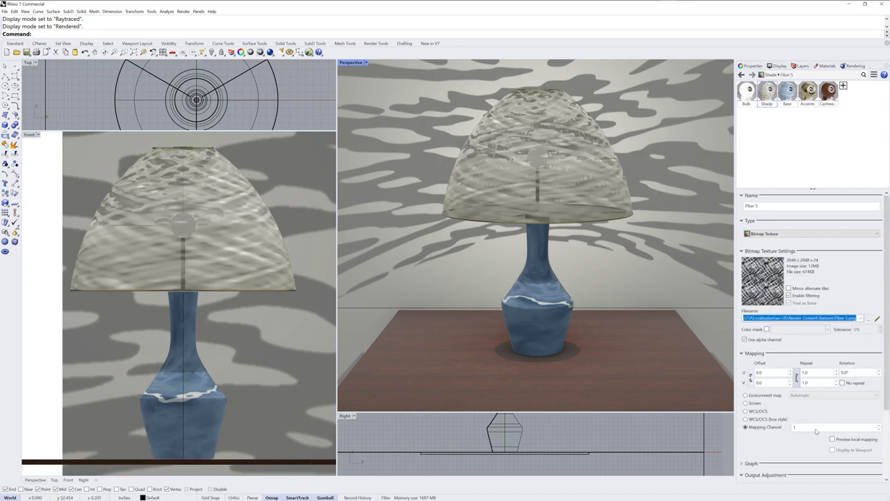
left_click(487, 188)
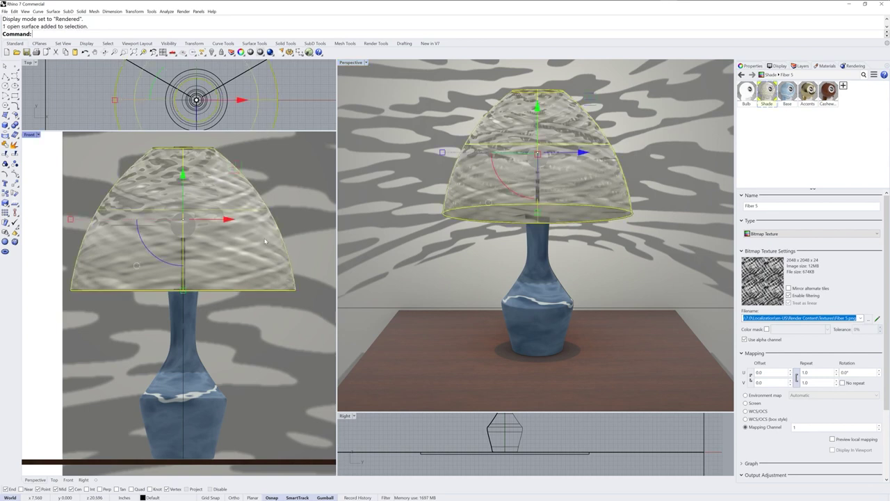
left_click(752, 67)
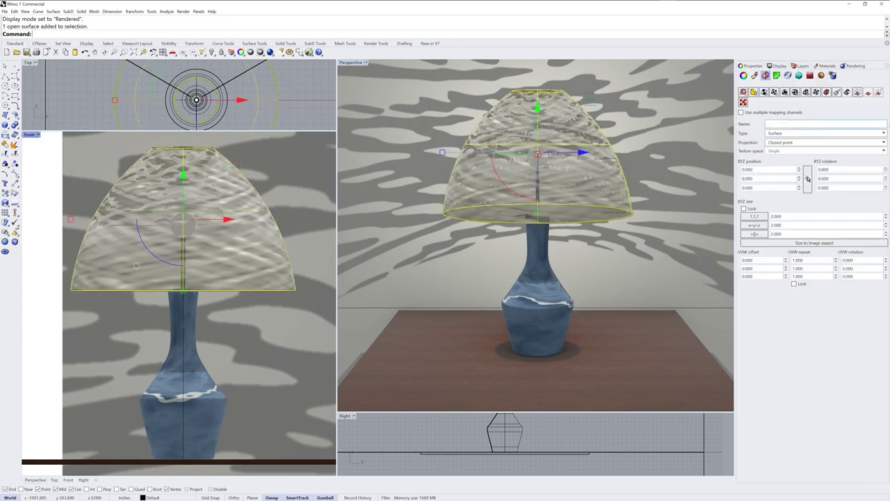
left_click(827, 66)
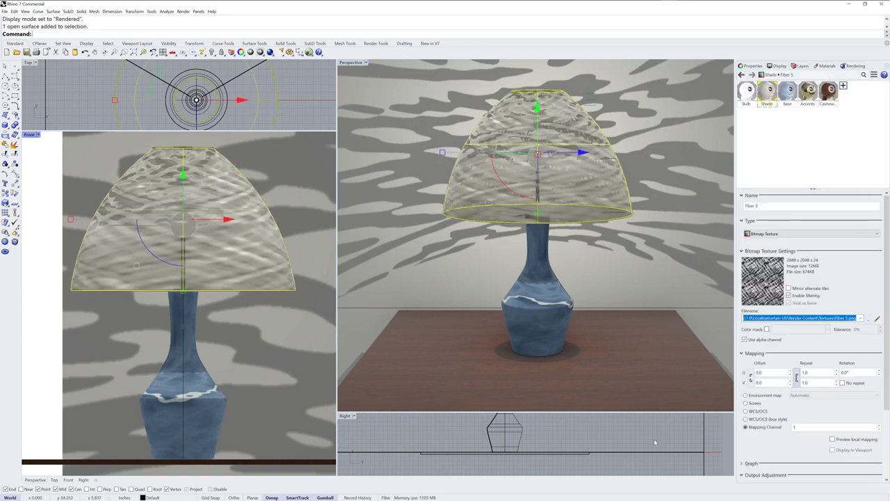
left_click(813, 374)
type("5")
key("Return")
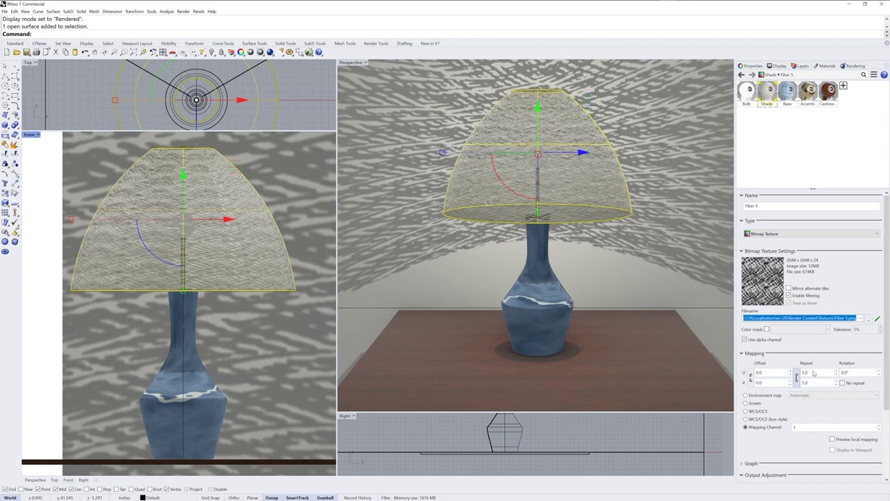
left_click(767, 92)
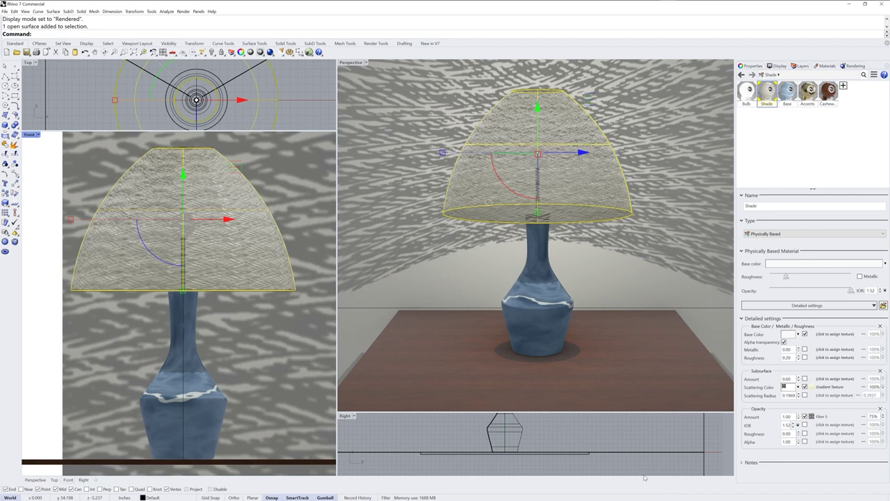
Deselect the lampshade and display the Perspective view in Raytraced mode
key("Escape")
left_click(361, 62)
left_click(376, 150)
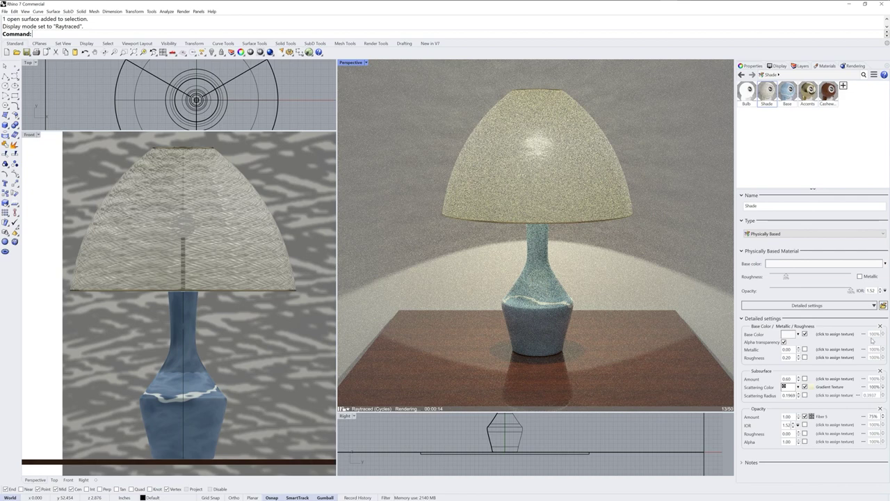
Add Bump / Normal and displacement settings to the Shade material and copy the Fiber 5 opacity texture to the bump map
left_click(823, 306)
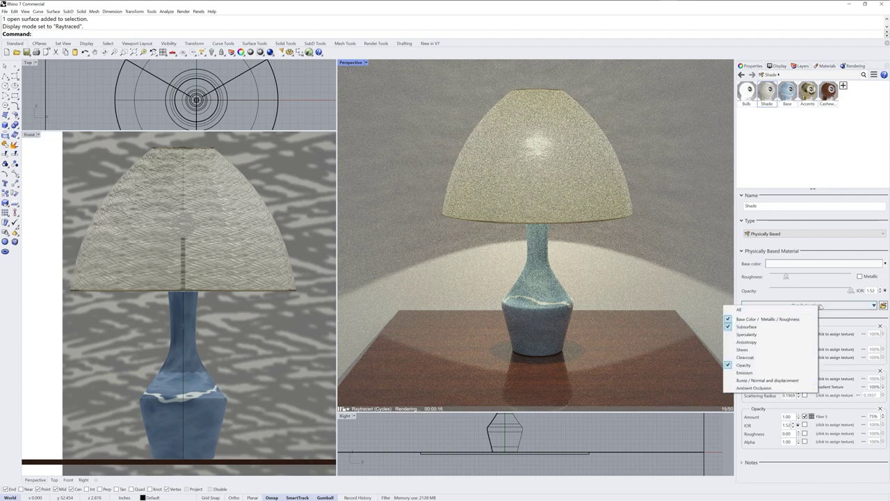
left_click(772, 381)
left_click_drag(824, 419, 833, 464)
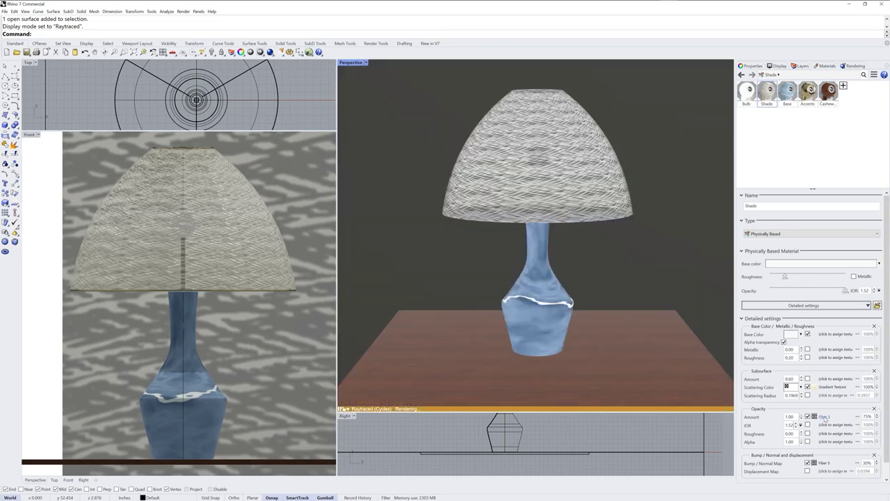
Copy the Fiber 5 opacity texture to the Shade material's base color and set its strength there to 50%
left_click_drag(824, 418, 832, 337)
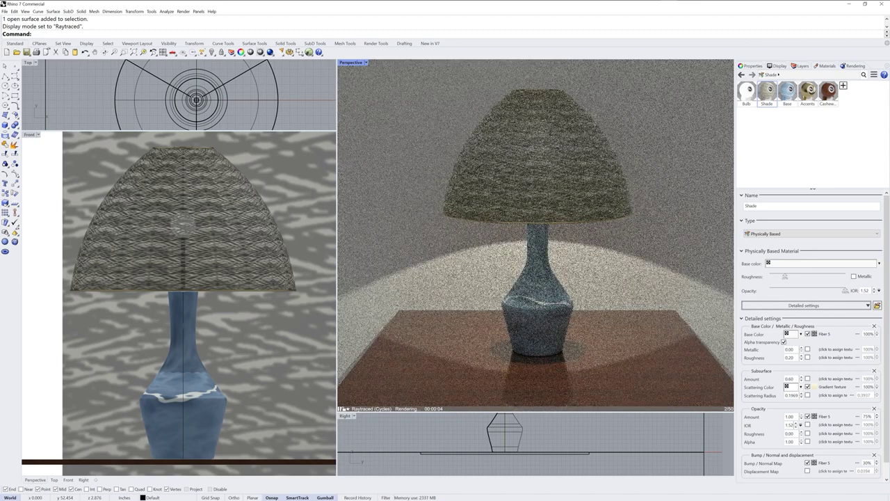
left_click(869, 334)
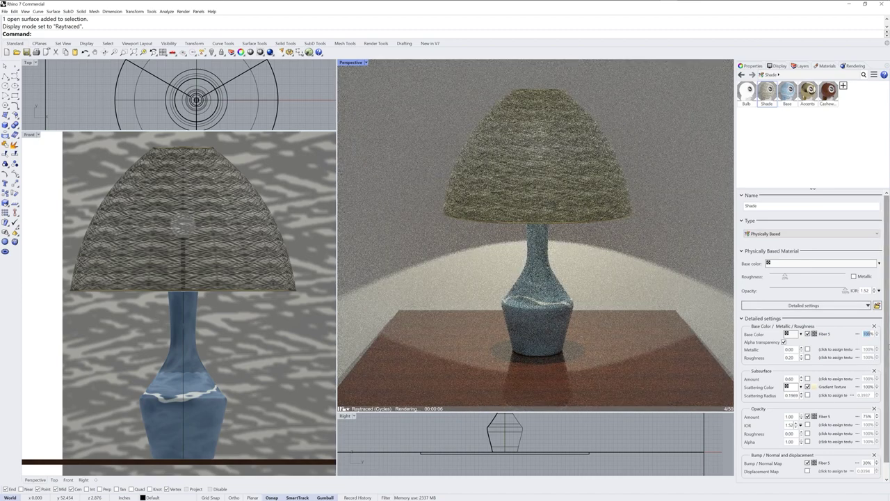
type("50")
key("Return")
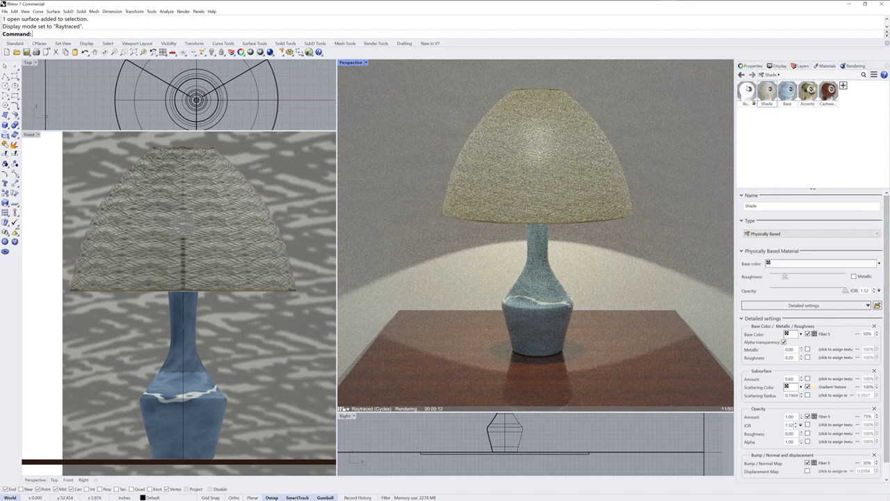
Select the point light inside the lampshade and set its intensity to 0.6
left_click(197, 100)
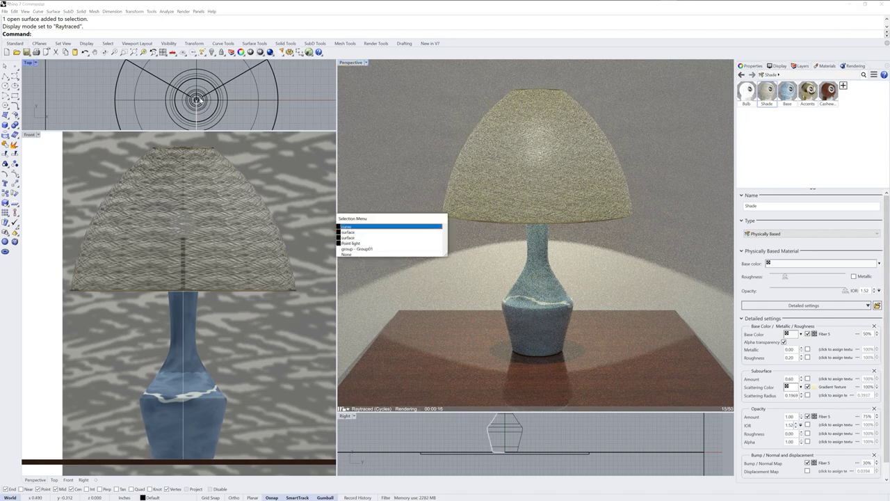
key("Escape")
left_click(197, 100)
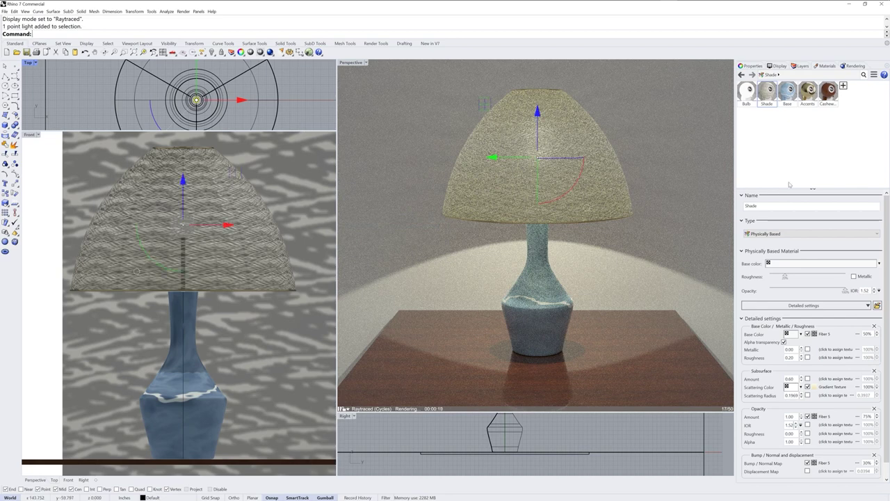
left_click(764, 66)
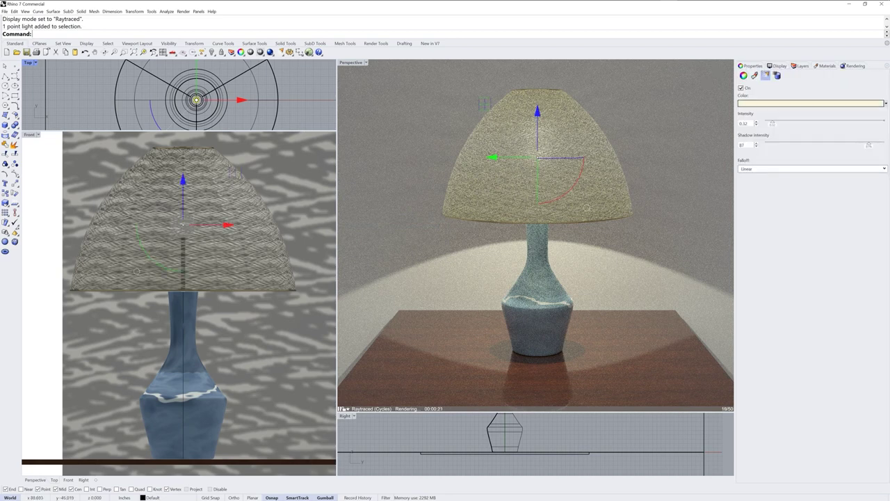
double_click(748, 124)
type("0.6")
key("Return")
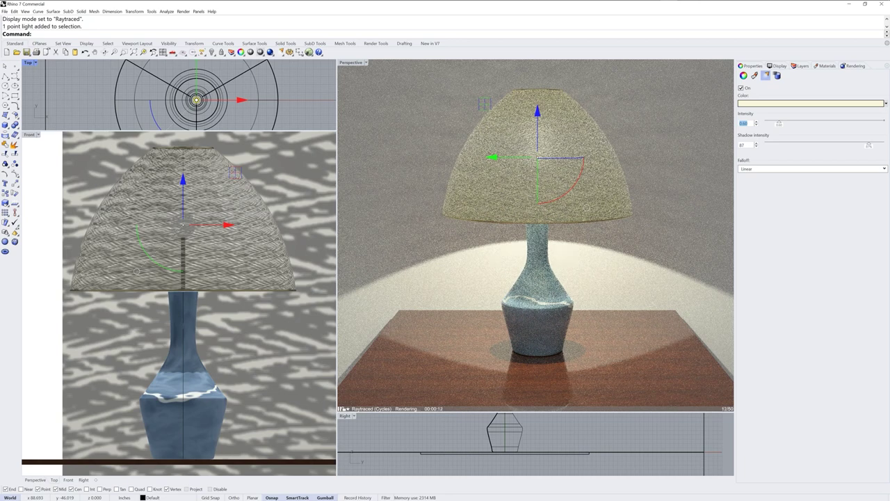
Deselect the light and change the Bulb material's emission color to a pale yellow with a hue of 52
left_click(621, 432)
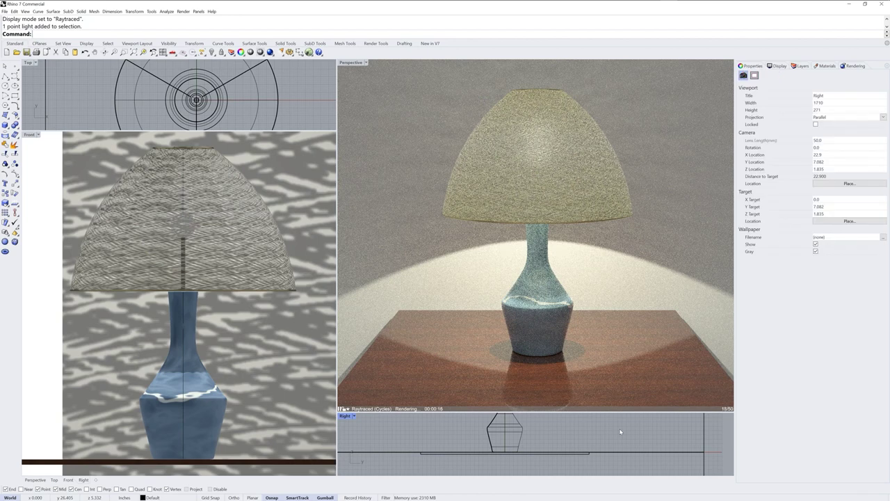
left_click(825, 65)
left_click(749, 92)
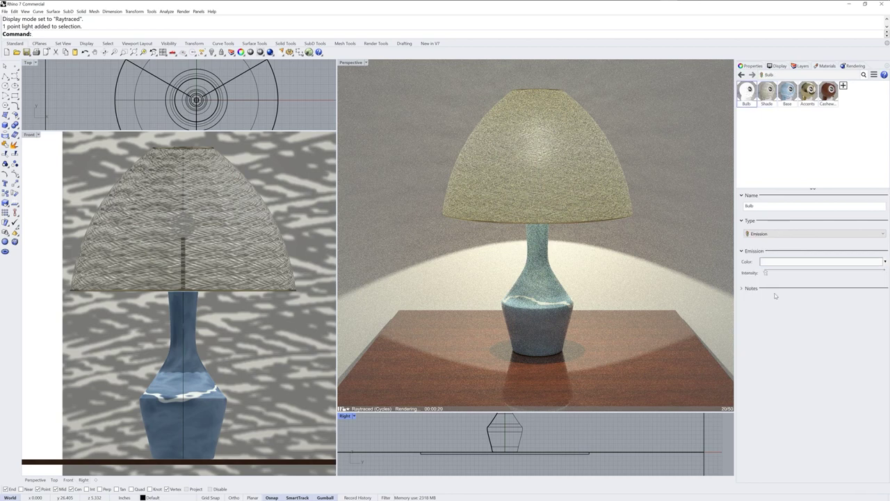
left_click(778, 262)
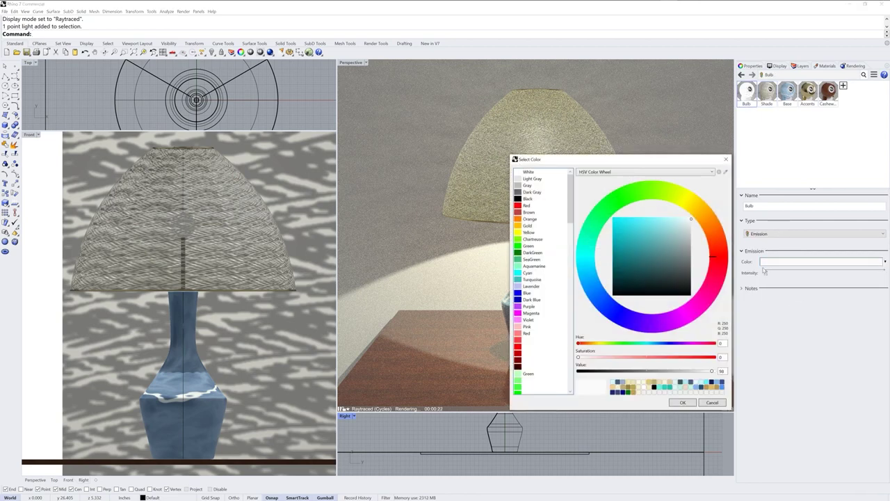
left_click(695, 207)
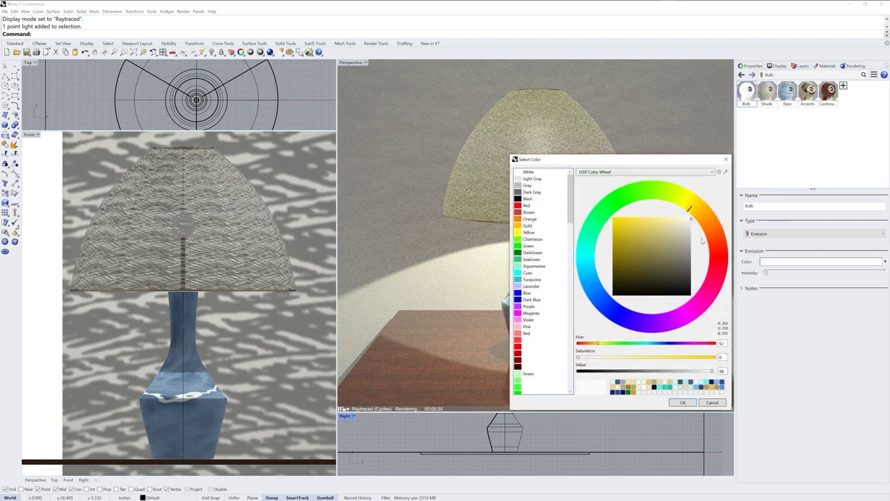
left_click(690, 406)
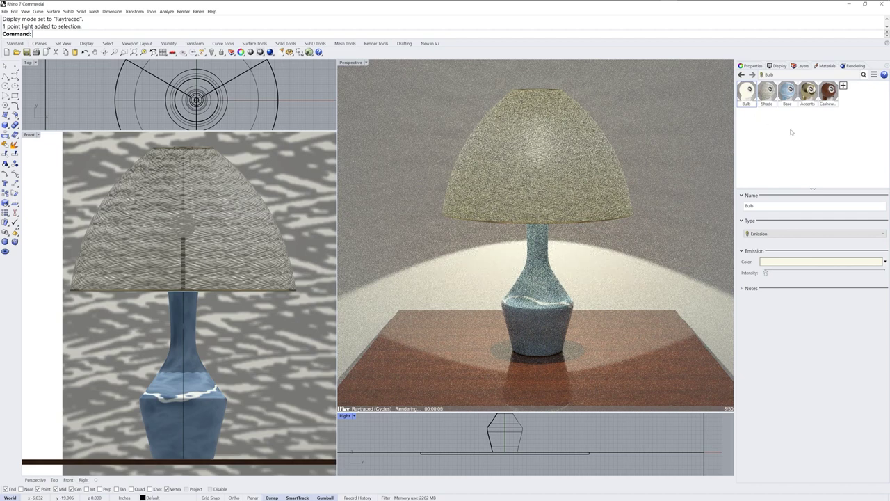
Replace the custom reflection environment with Renaissance Hotel from the Render Content Environments folder
left_click(854, 67)
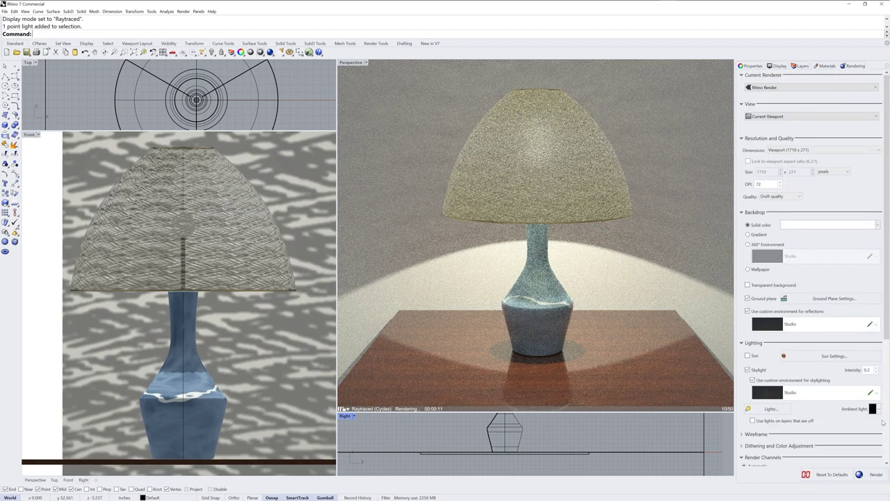
left_click(877, 325)
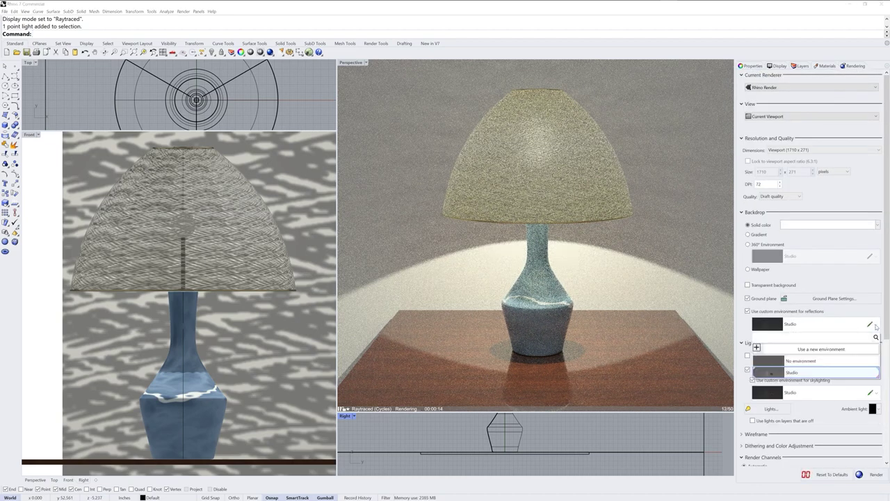
left_click(822, 349)
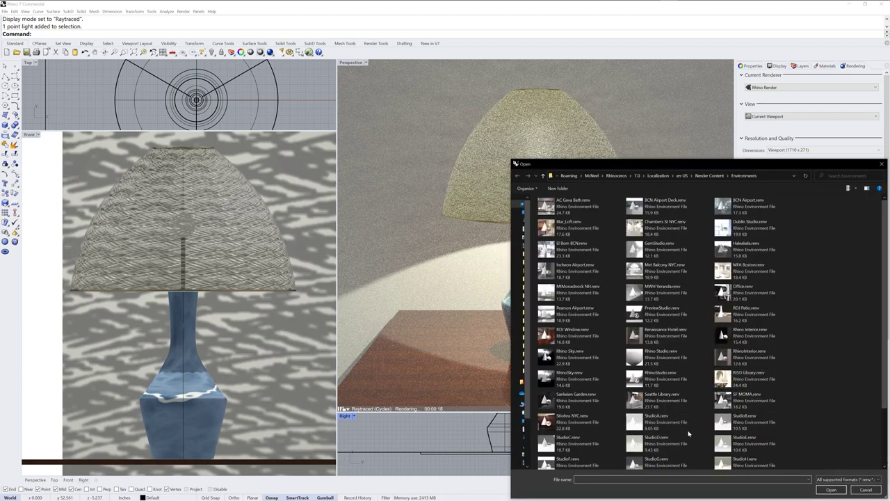
double_click(661, 335)
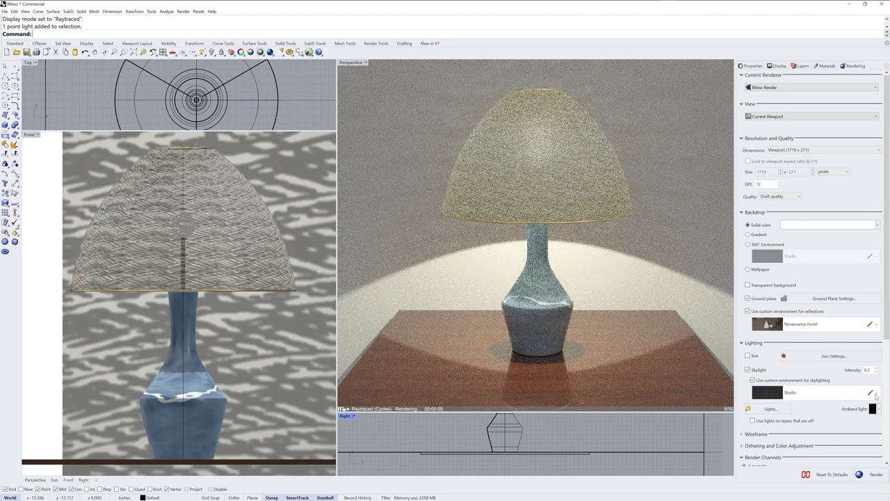
Assign the Blur_Loft environment to the custom skylighting and set the skylight intensity to 0.2
left_click(875, 394)
left_click(841, 423)
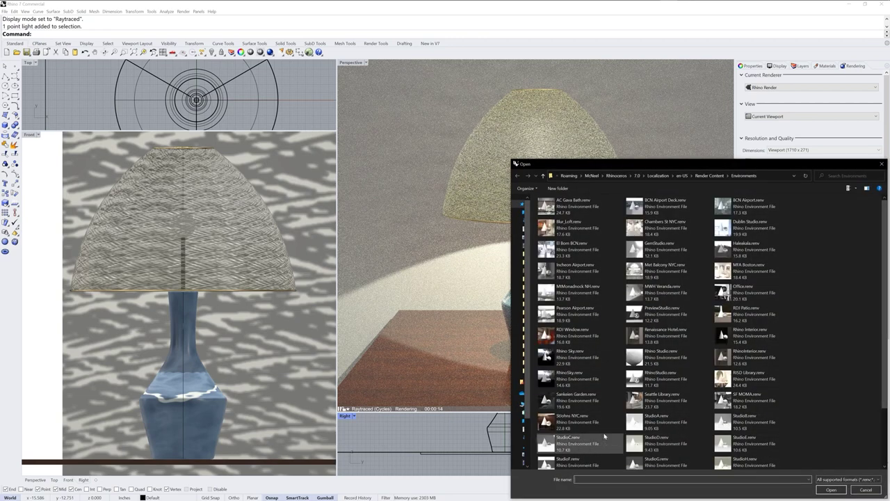
left_click(569, 227)
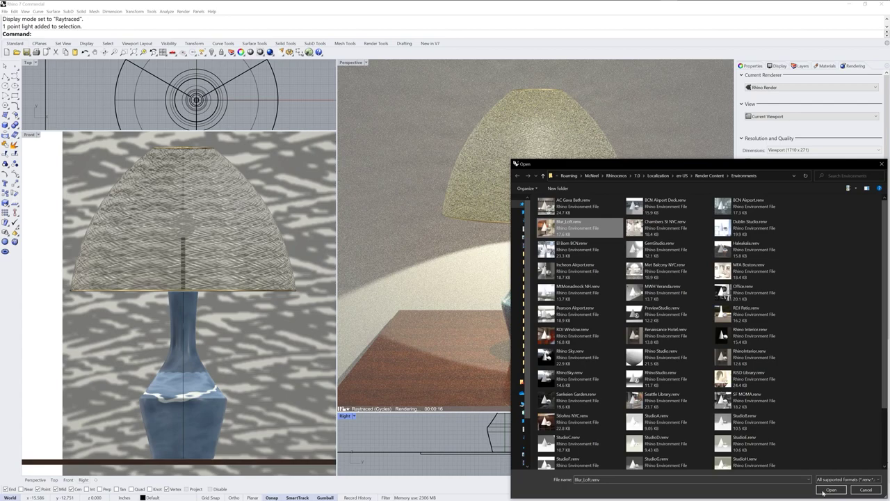
left_click(824, 491)
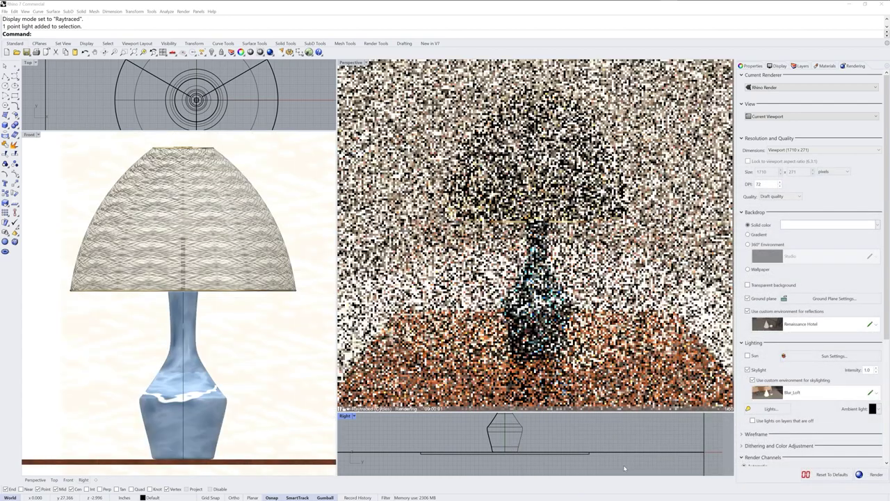
double_click(867, 370)
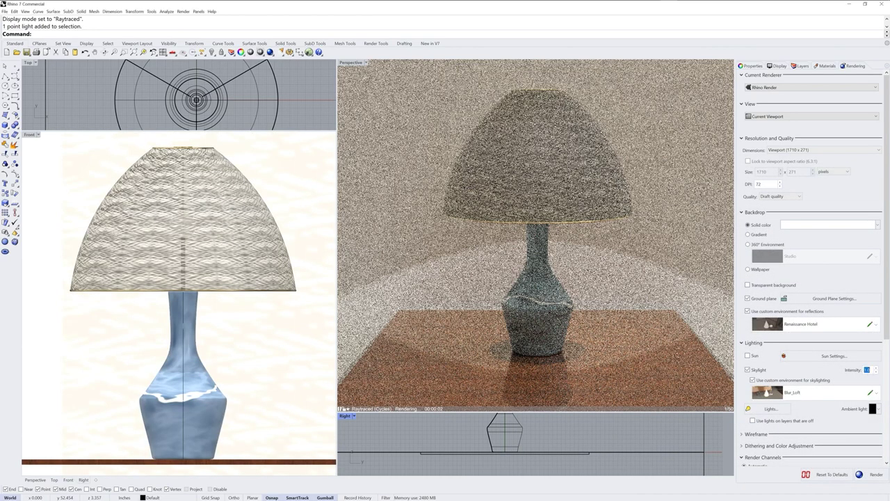
type("0.5")
key("Return")
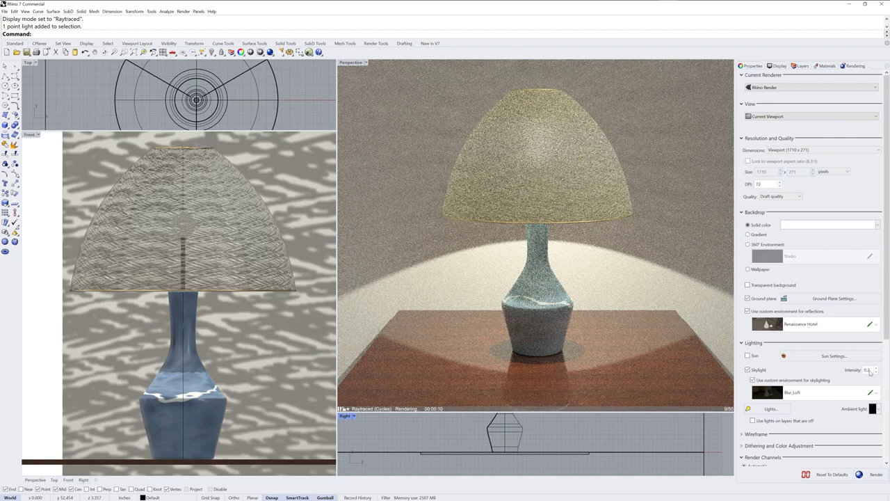
Make the Perspective view current and set the render output to a custom 2048 x 2048 pixels at Good quality
left_click(351, 62)
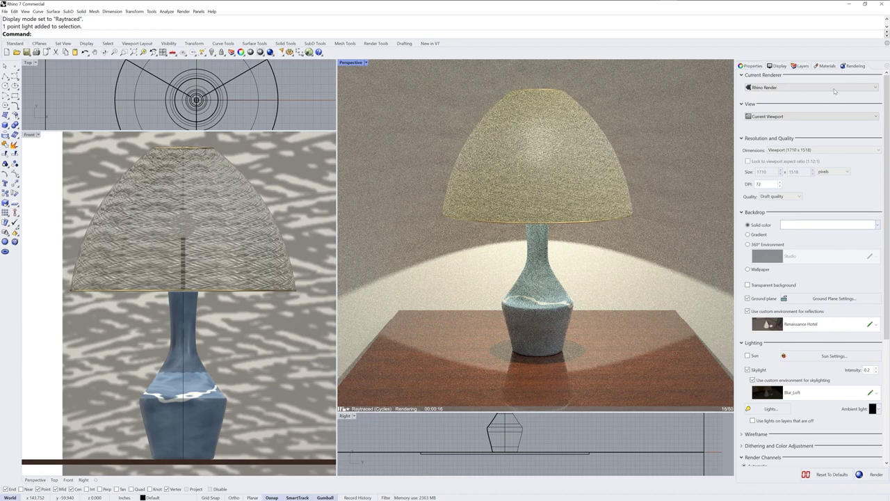
left_click(818, 150)
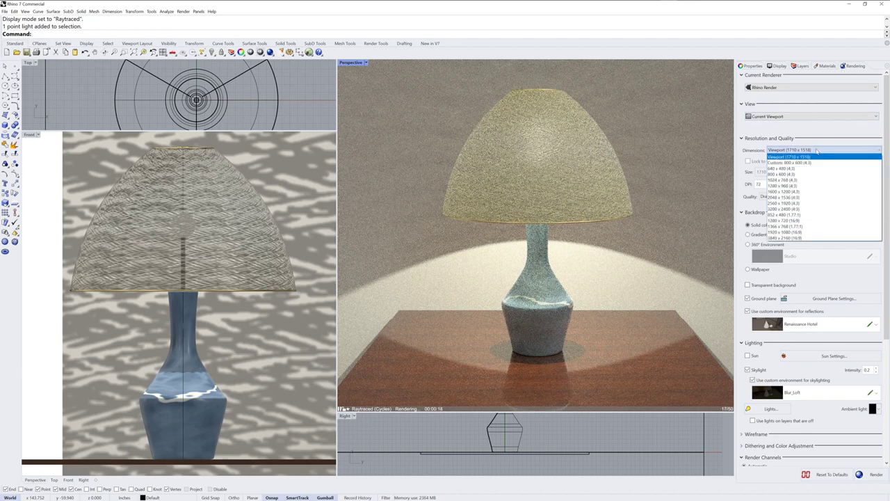
left_click(791, 214)
double_click(772, 173)
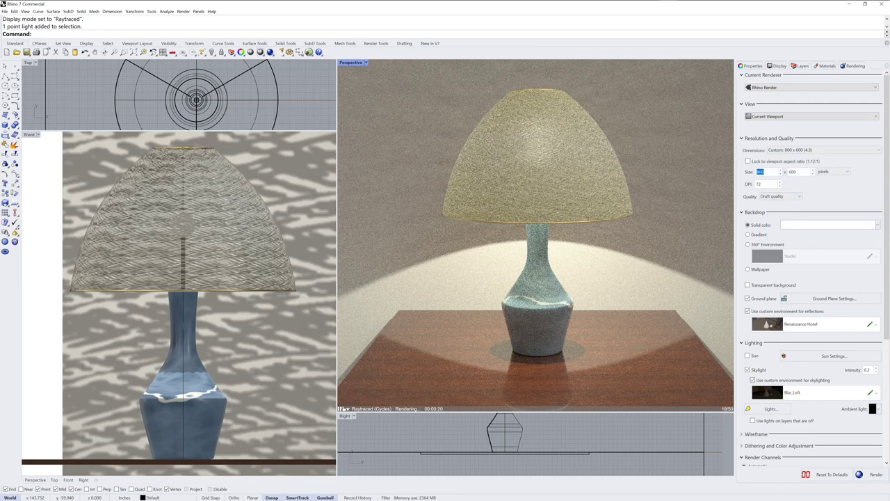
type("2048")
left_click(791, 172)
double_click(790, 172)
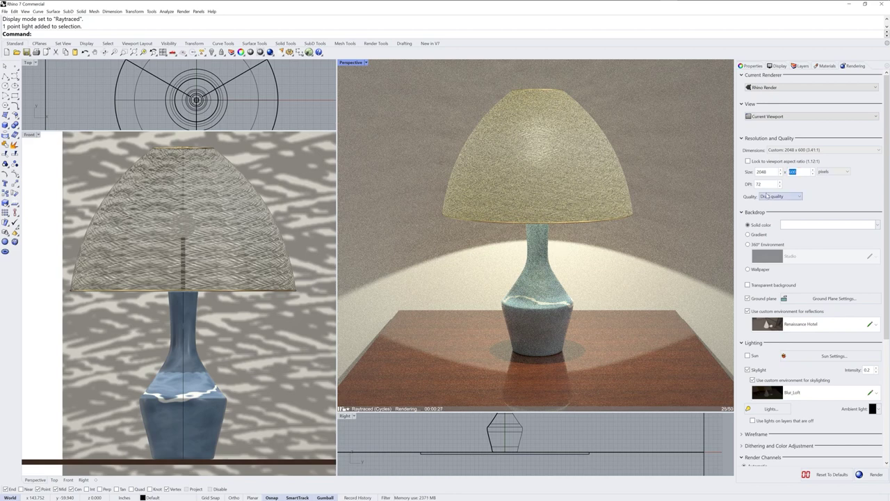
type("2048")
left_click(795, 197)
left_click(793, 215)
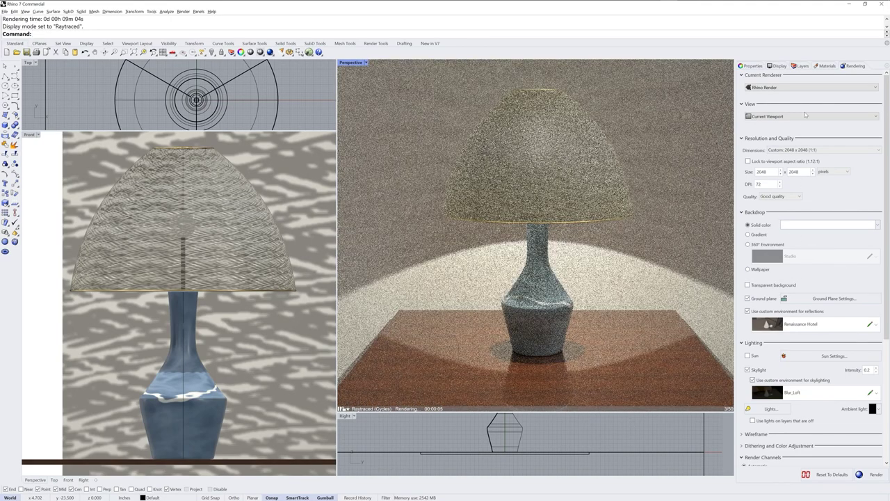
Display the materials and select the point light from the overlapping objects at the lamp's center in the Top view
left_click(825, 66)
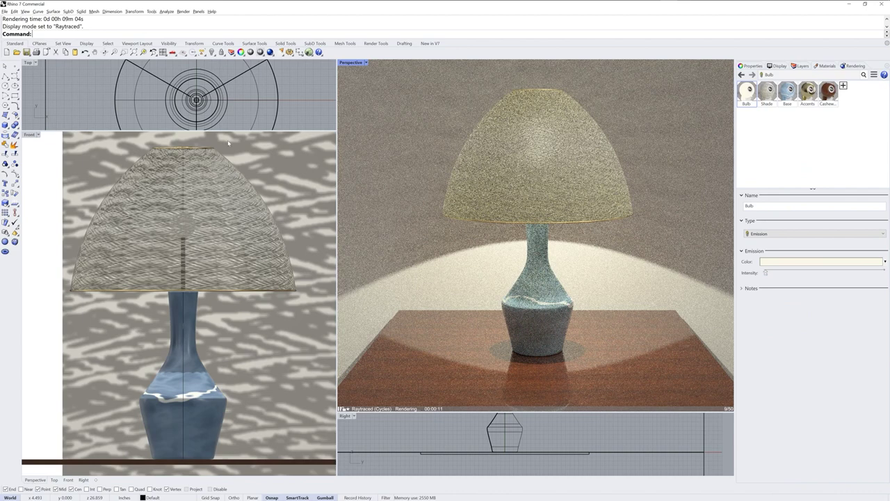
left_click(197, 101)
left_click(197, 101)
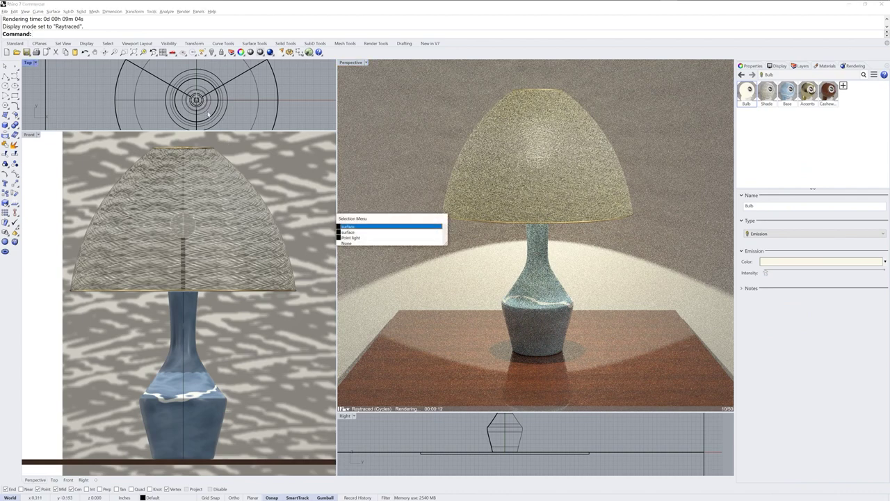
left_click(350, 238)
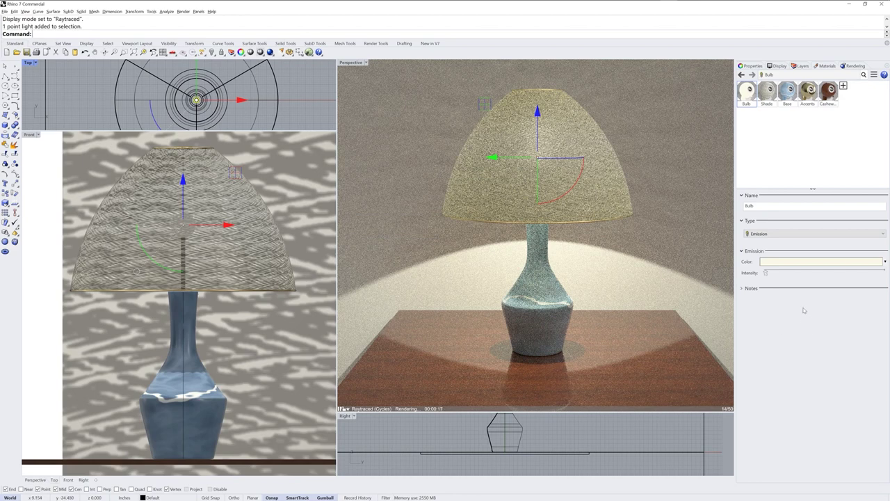
Set the Shade material's subsurface amount to 0.80 and its scattering radius to 0.7
left_click(787, 93)
left_click(772, 96)
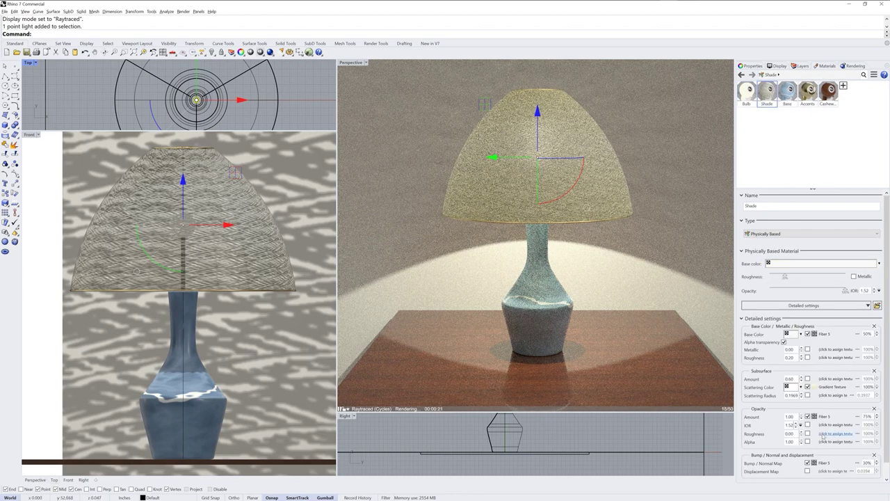
double_click(790, 380)
type("0.8")
key("Return")
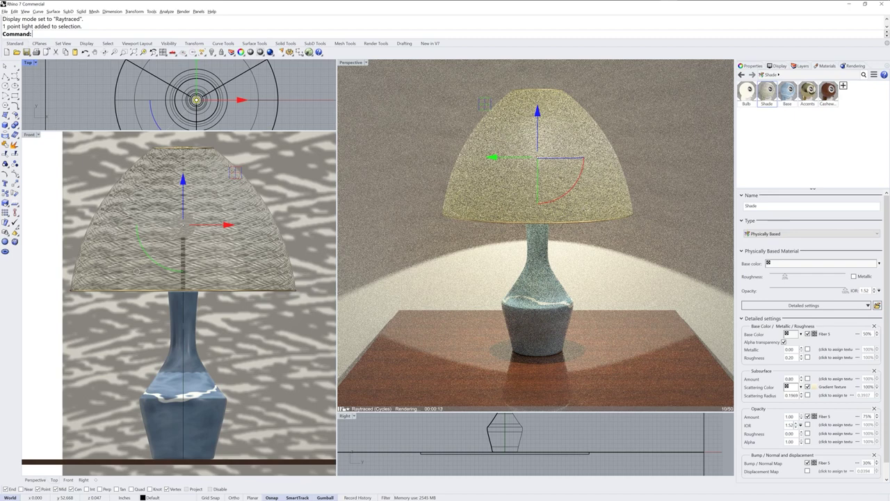
double_click(792, 395)
type("0.7")
key("Return")
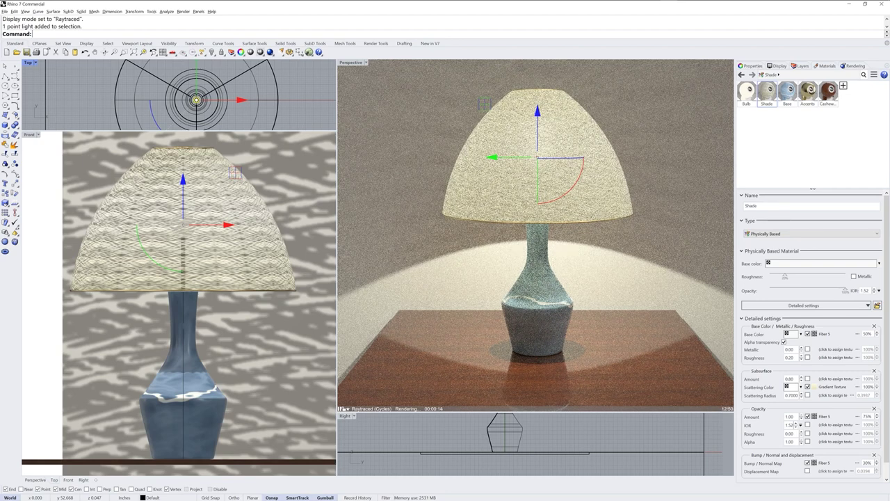
Set the intensity of the selected point light to 1
left_click(750, 66)
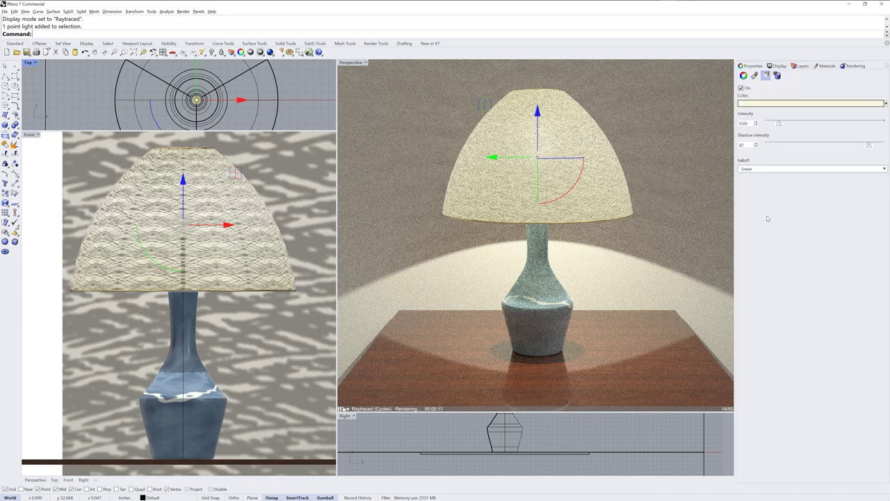
left_click(744, 123)
type("1")
key("Return")
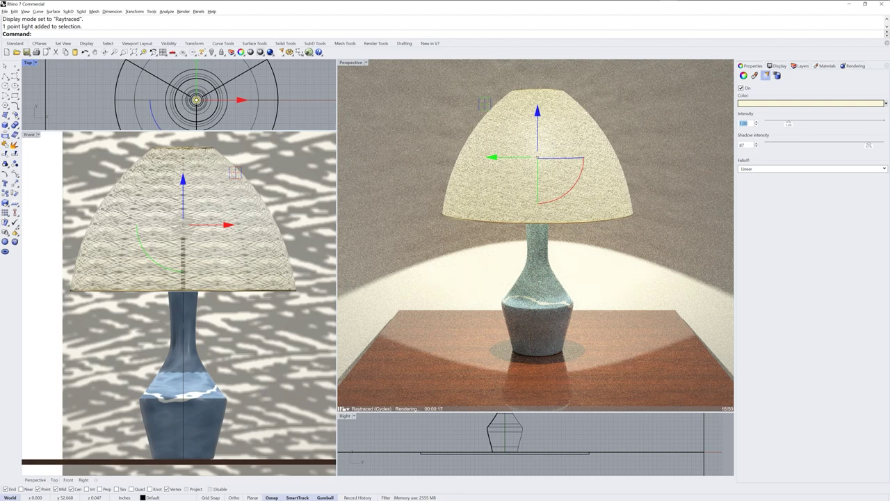
Change Color 2 of the gradient texture in the Shade's scattering color to a slightly darker, more saturated yellow
left_click(825, 66)
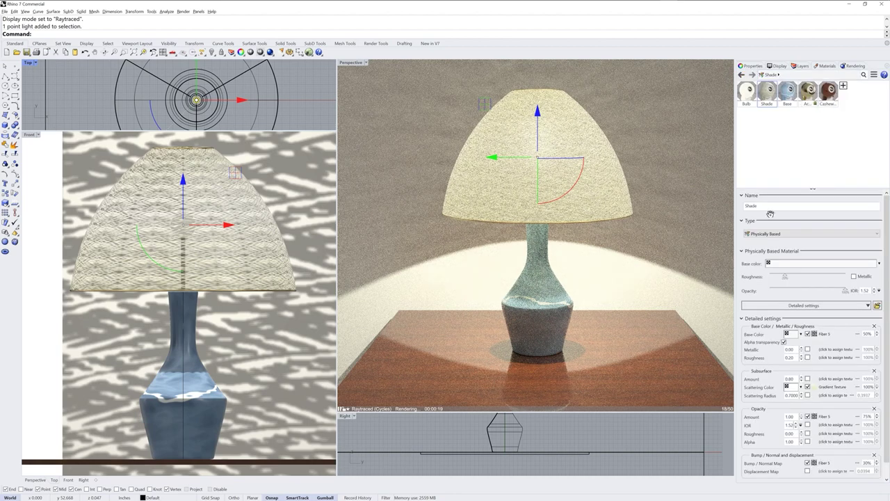
left_click(831, 388)
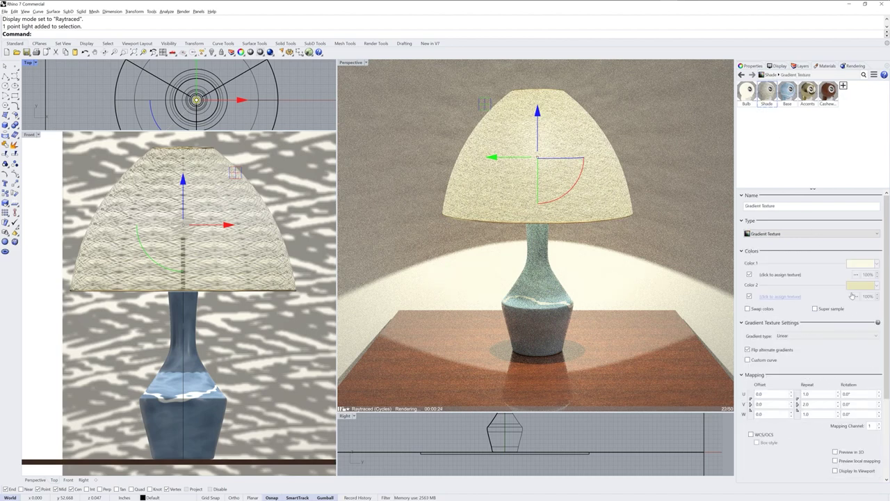
left_click(860, 286)
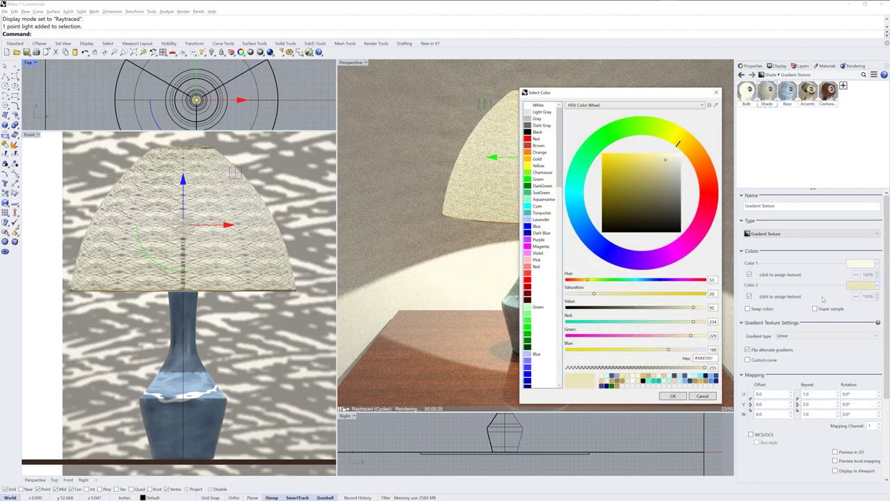
left_click(661, 167)
left_click(673, 396)
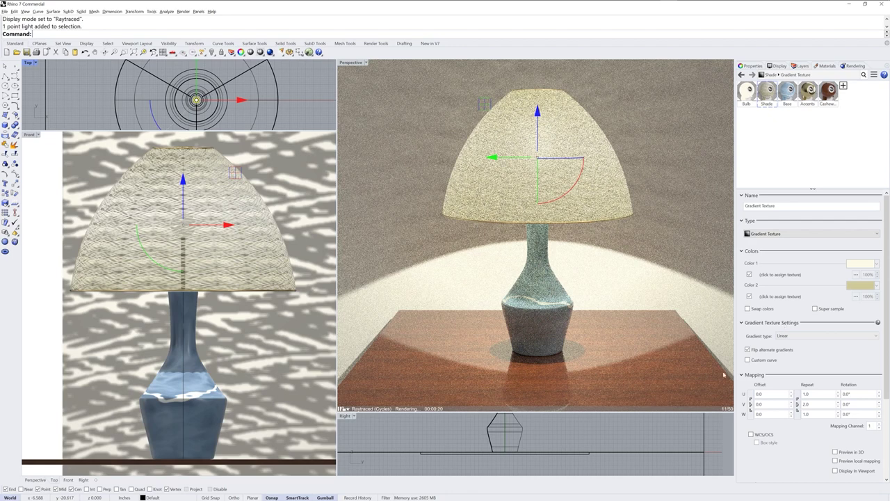
Deselect the point light, set the Perspective view to Rendered display mode and render the scene
left_click(636, 446)
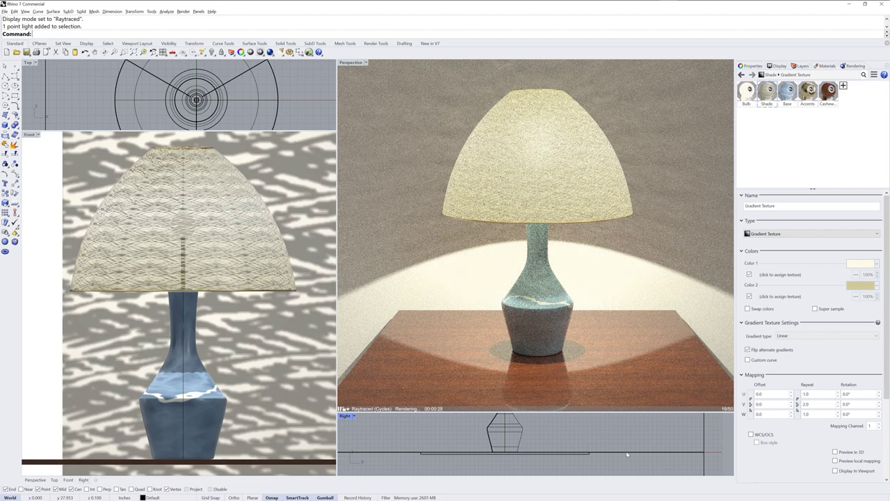
left_click(366, 63)
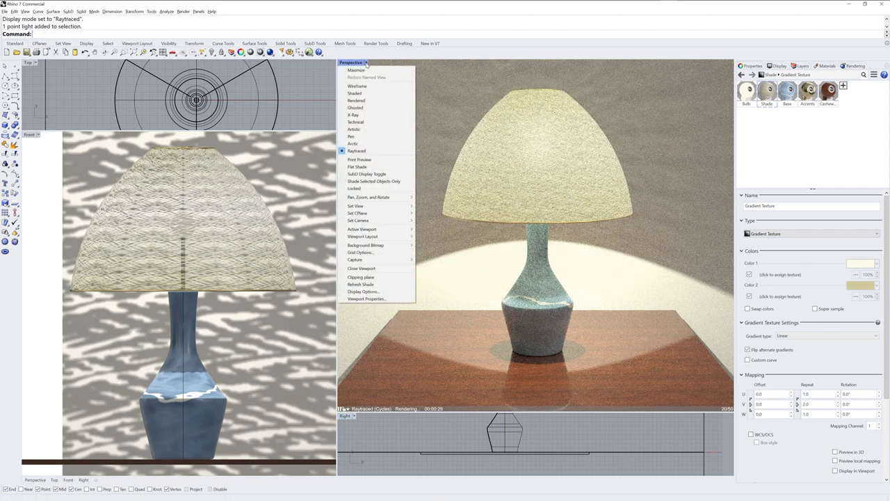
left_click(365, 101)
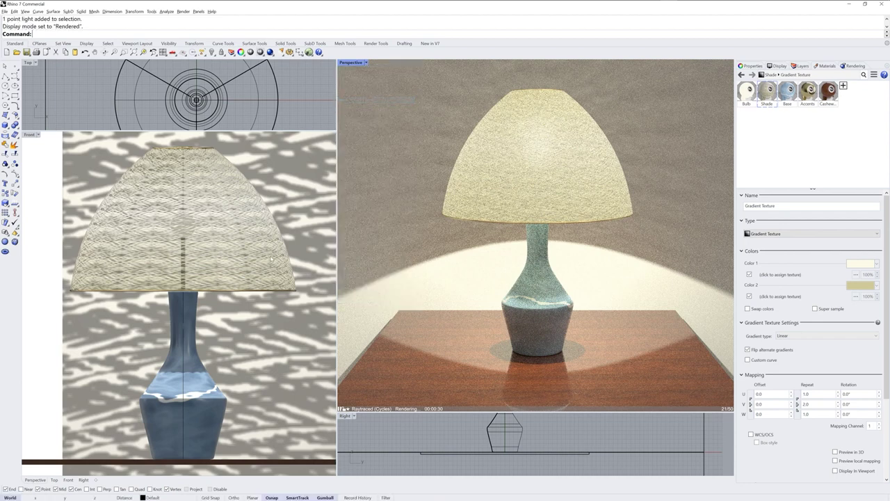
left_click(270, 53)
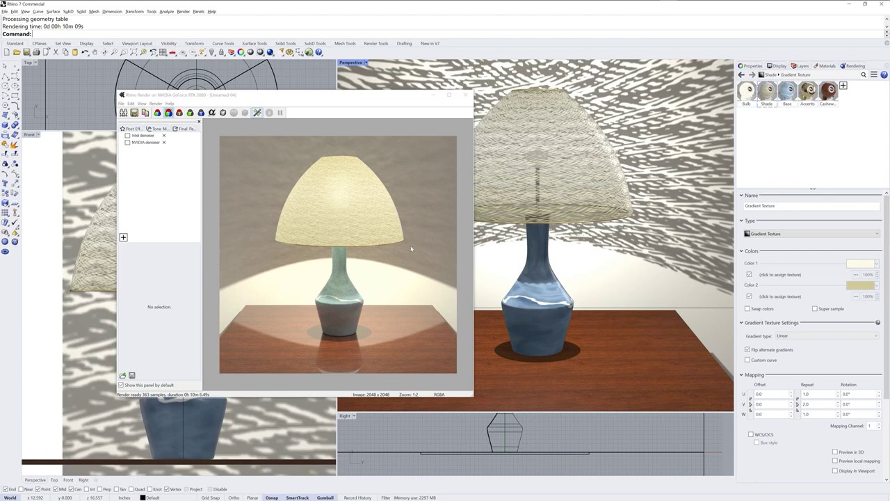
Add a Bloom effect to the render with a lower brightness threshold, a larger radius and a reduced intensity
left_click(123, 238)
left_click(160, 270)
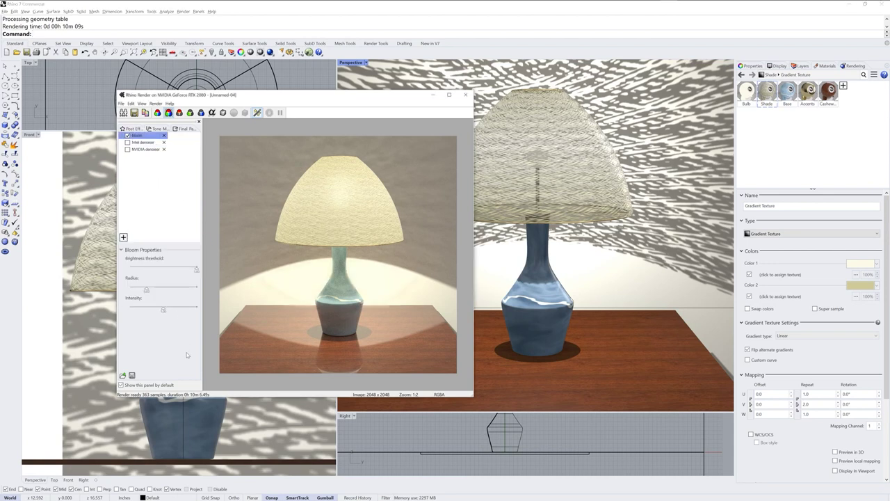
left_click(178, 269)
left_click(166, 289)
left_click(147, 308)
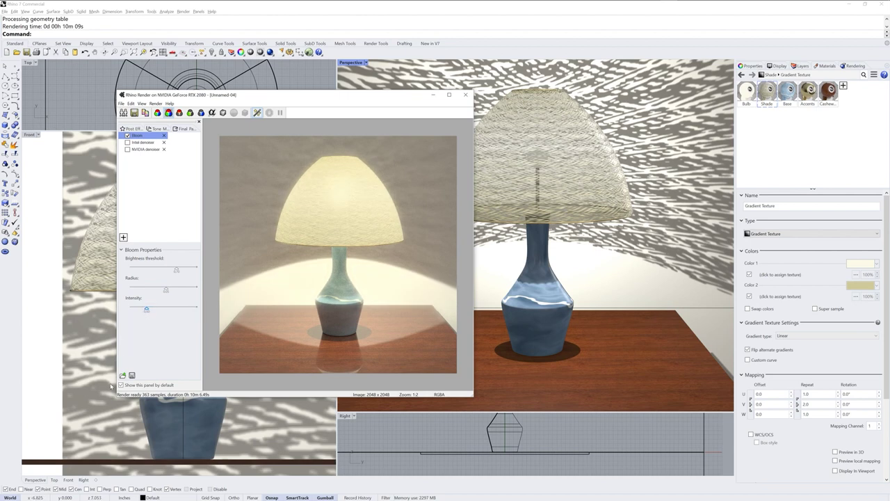
left_click(127, 136)
Add a Hue/Saturation/Luminance effect to the final pass and set its luminance to 1.1
left_click(185, 129)
left_click(123, 218)
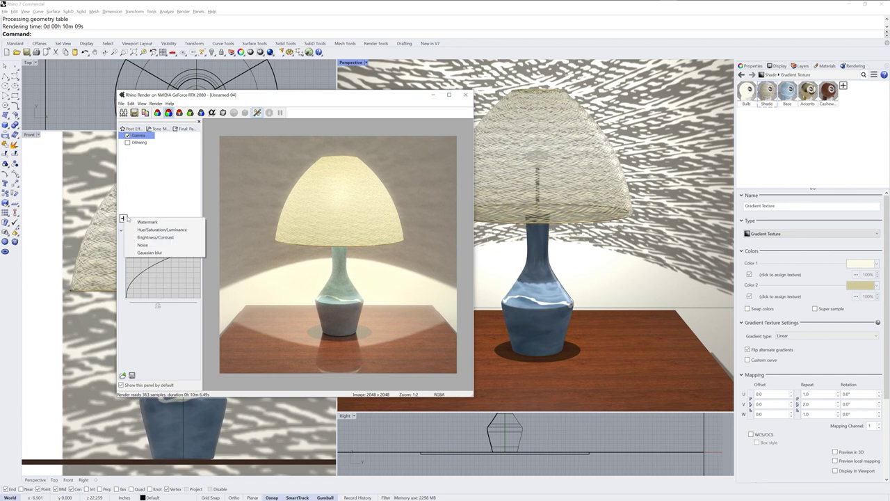
left_click(174, 230)
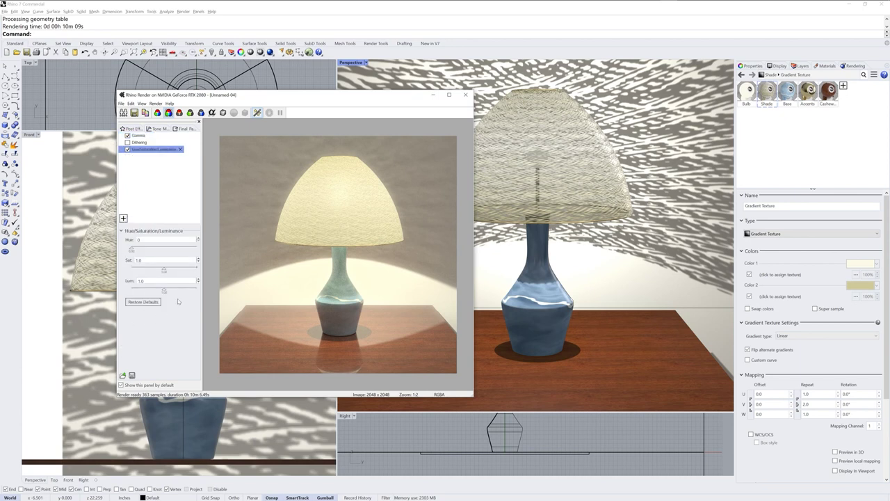
left_click(198, 279)
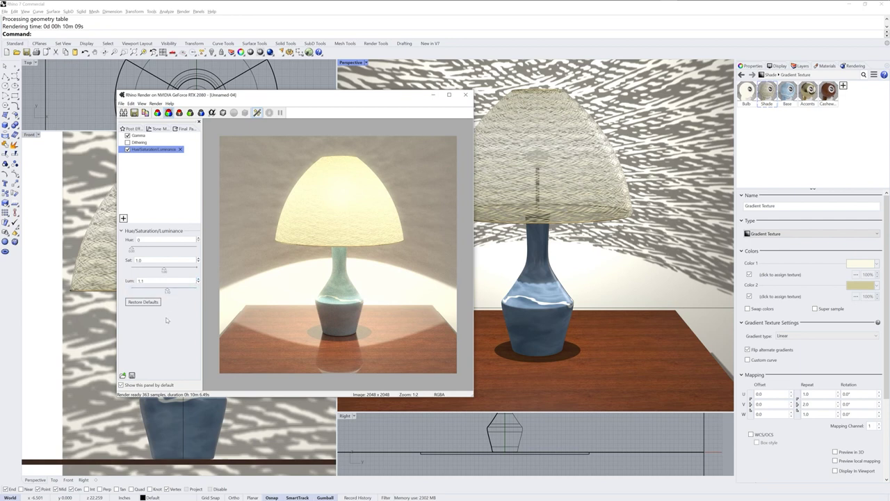
Add a Brightness/Contrast effect, try a brightness of -0.10 and return it to 0.00
left_click(123, 217)
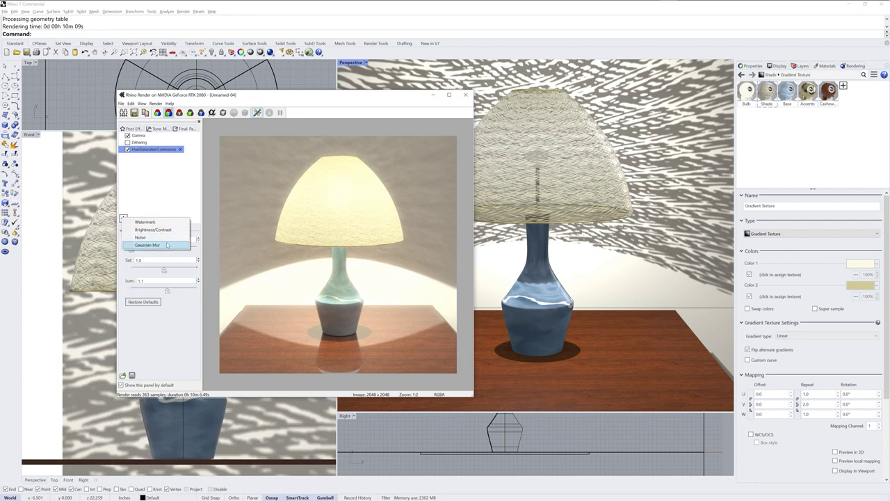
left_click(173, 230)
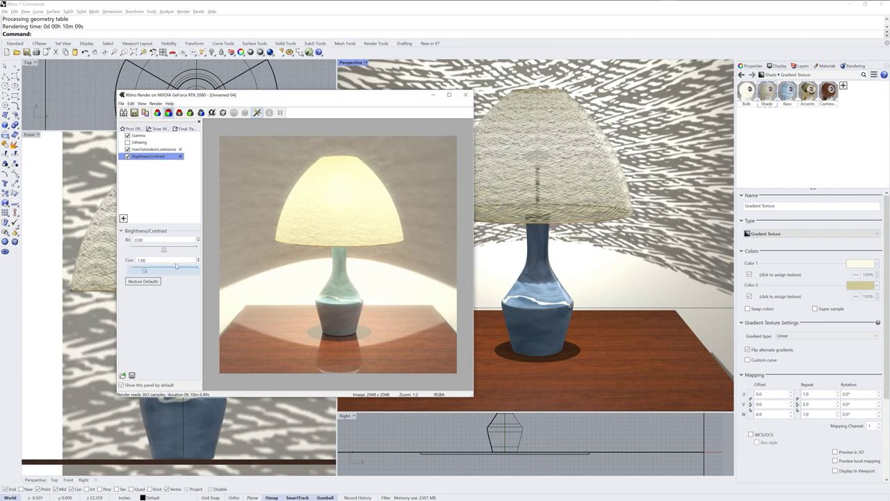
left_click(198, 242)
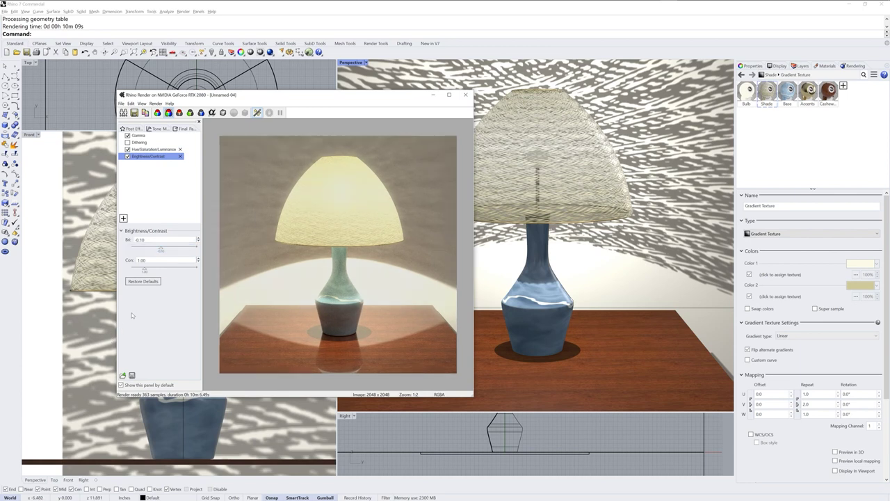
left_click(198, 239)
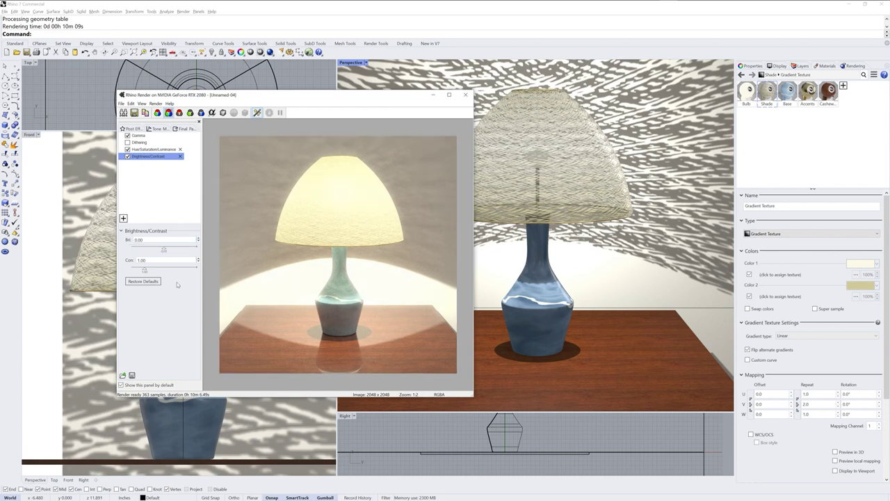
Compare Filmic and Logarithmic tone mapping on the render and keep Filmic
left_click(160, 129)
left_click(168, 148)
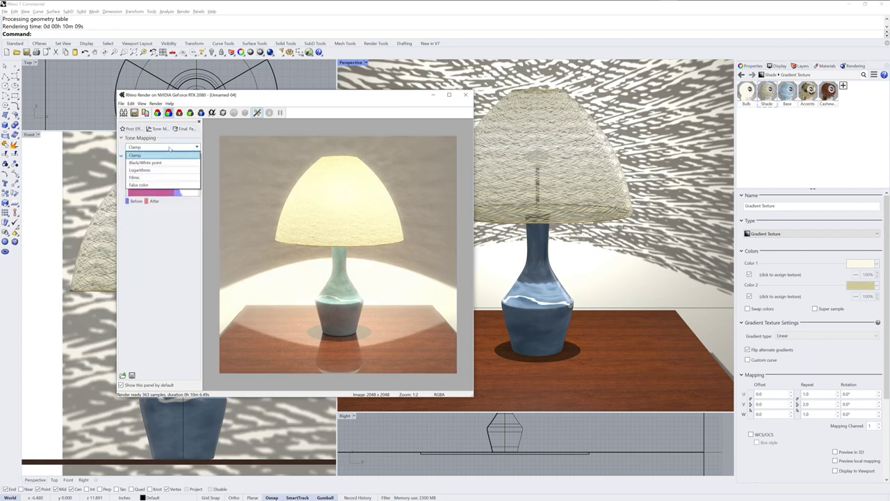
left_click(159, 180)
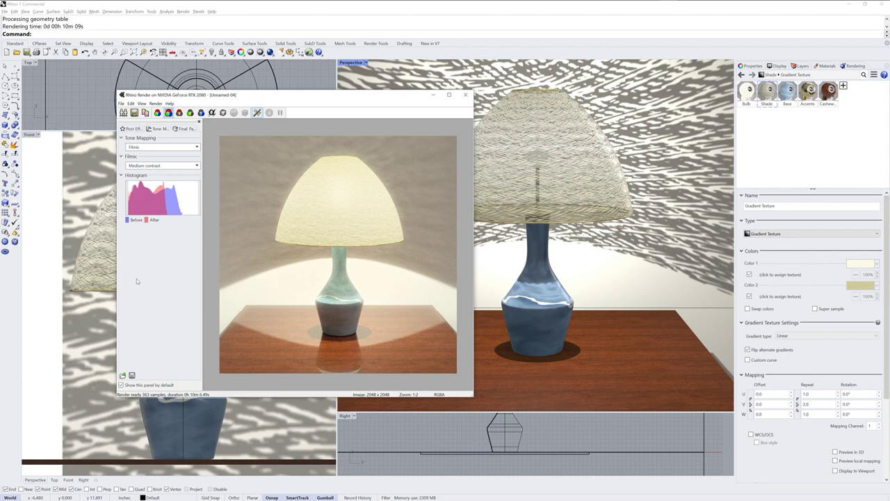
left_click(174, 147)
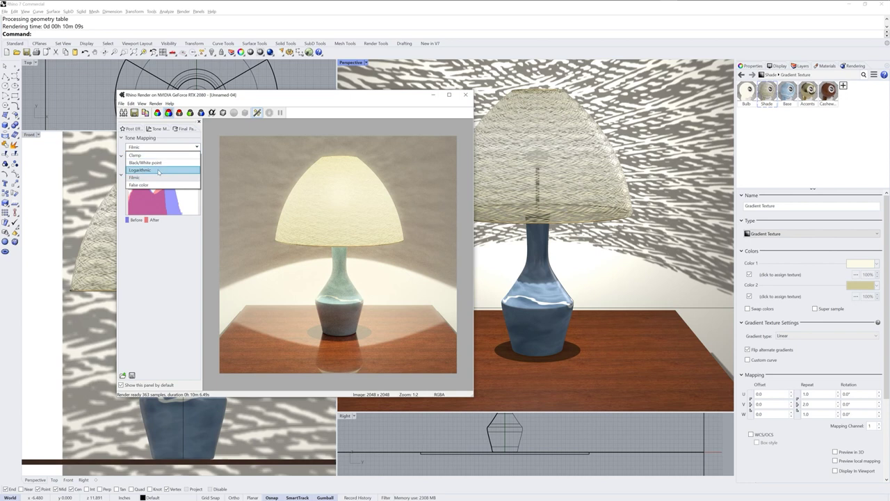
left_click(158, 171)
left_click(169, 148)
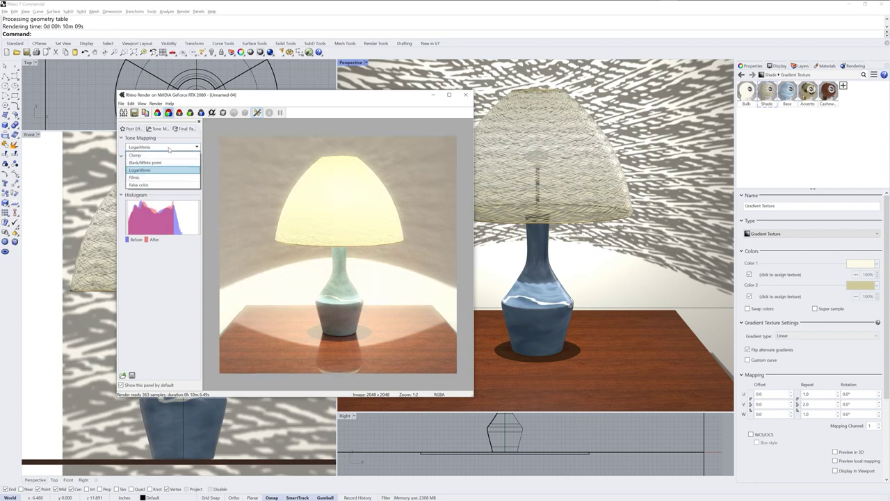
left_click(151, 178)
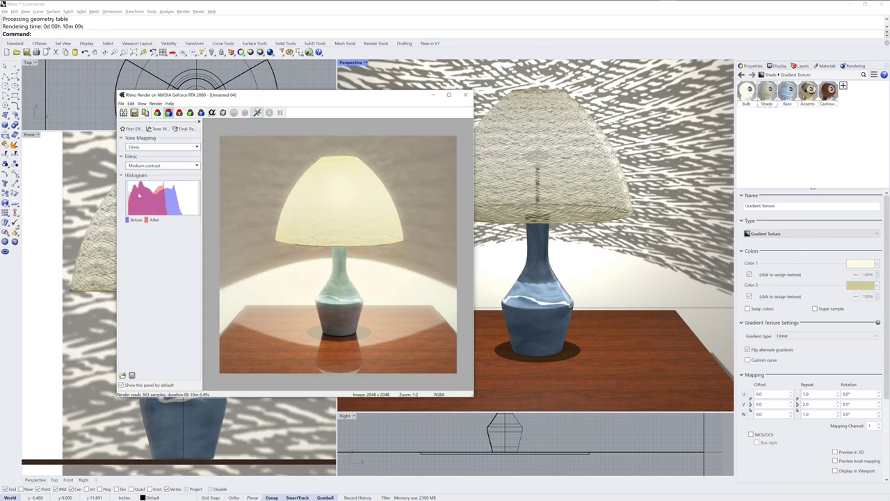
Try high-contrast Filmic tone mapping with the Brightness/Contrast effect at brightness 0.20 and contrast 1.10
left_click(181, 166)
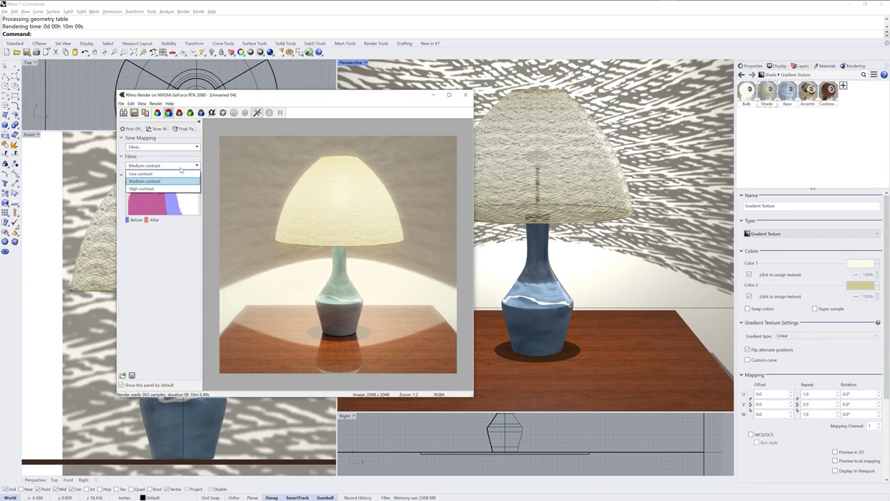
left_click(151, 189)
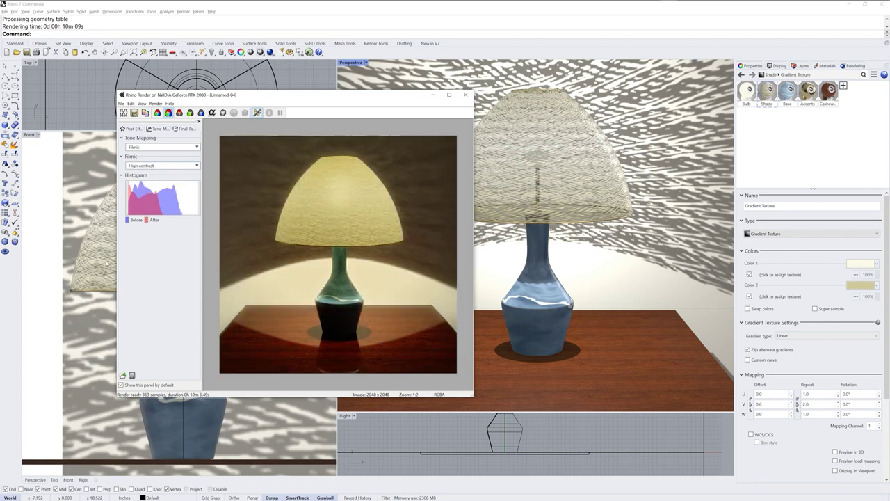
left_click(187, 128)
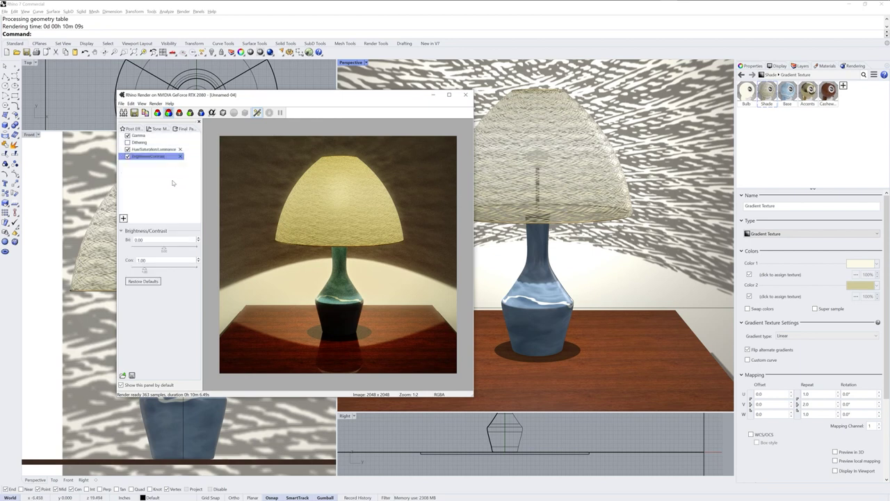
left_click(198, 238)
left_click(198, 238)
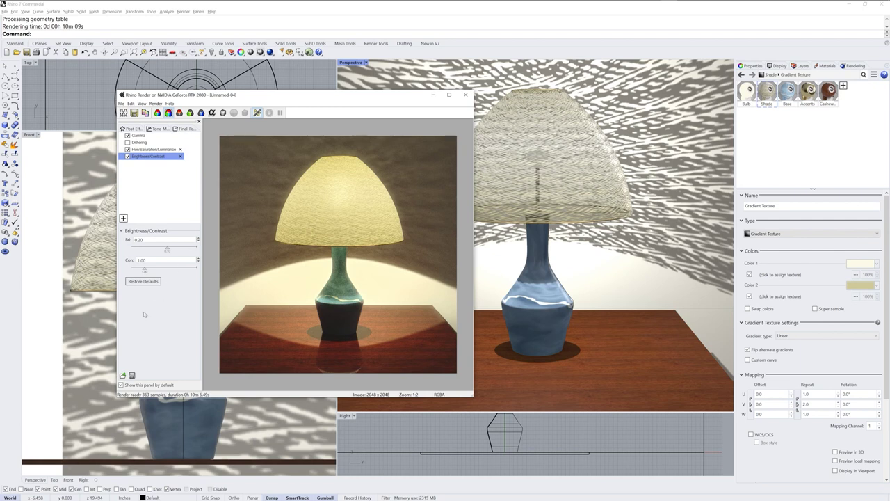
left_click(198, 258)
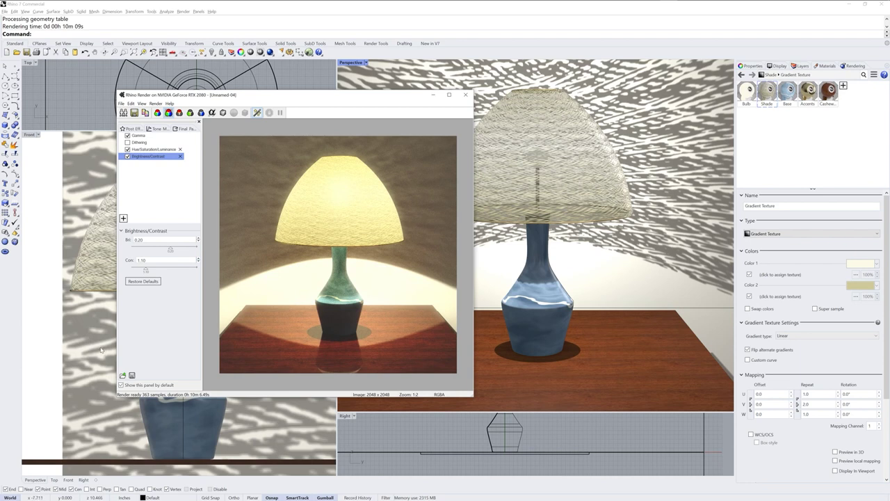
Disable the Brightness/Contrast effect and set the Filmic tone mapping to Medium contrast
left_click(129, 156)
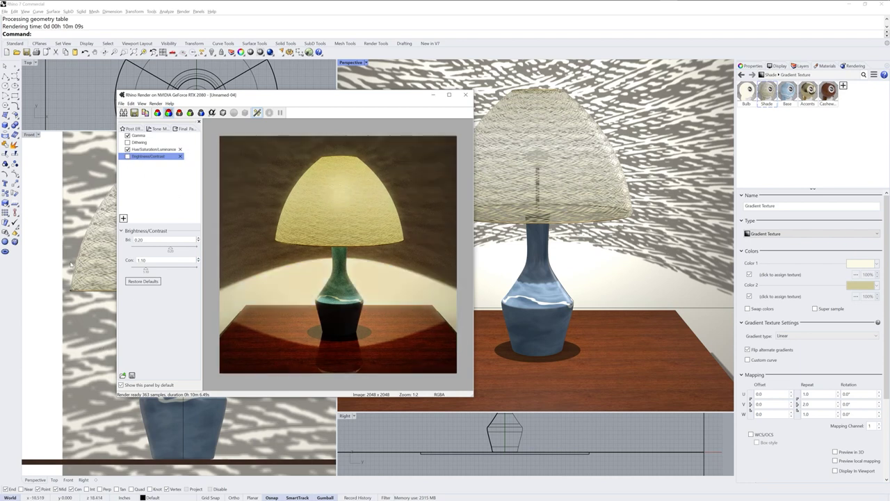
left_click(159, 129)
left_click(167, 165)
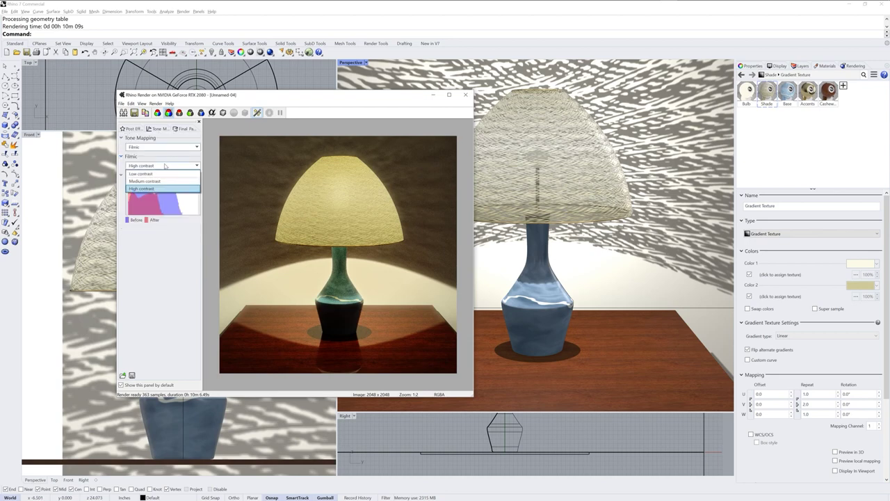
key("Return")
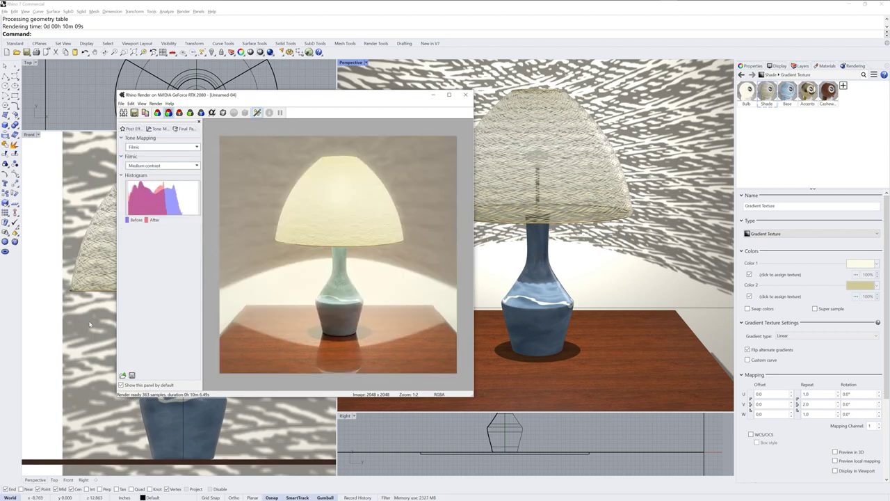
Try a luminance of 1.0 in the Hue/Saturation/Luminance effect and return it to 1.1
left_click(188, 130)
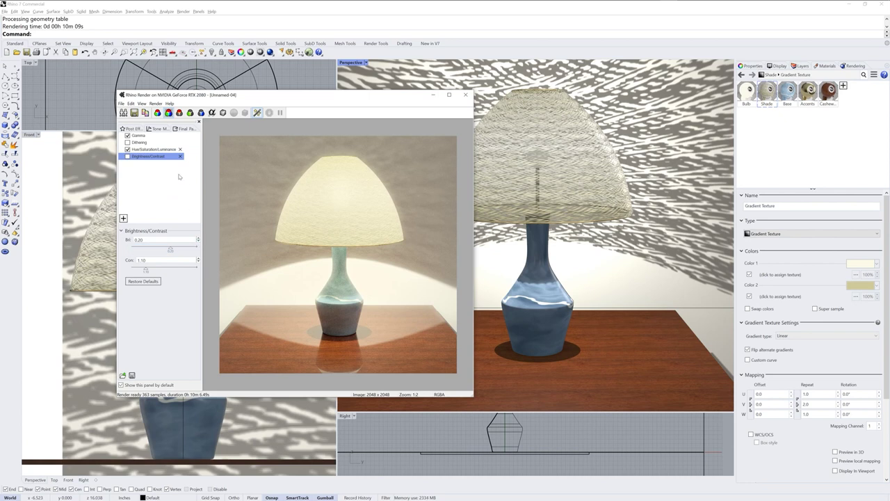
left_click(154, 149)
left_click(199, 283)
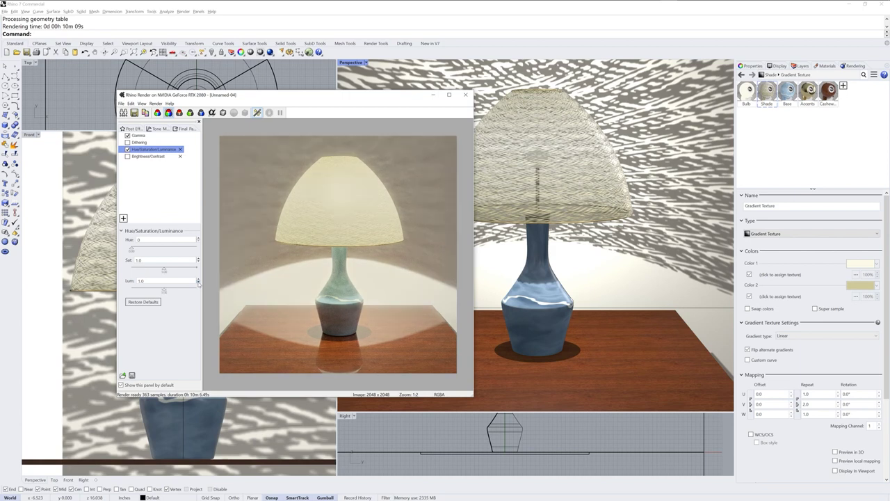
left_click(198, 279)
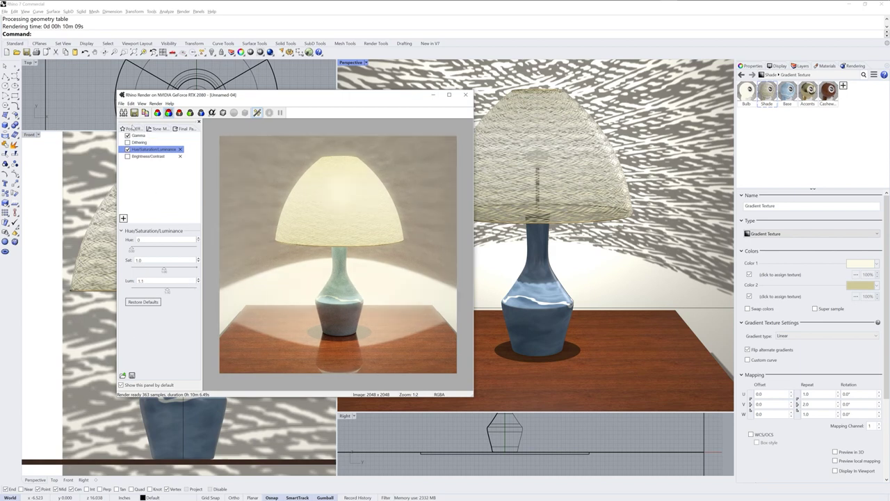
Examine the lamp's shade, base and tabletop in the finished render at 1:1 zoom in an enlarged render window
left_click(134, 129)
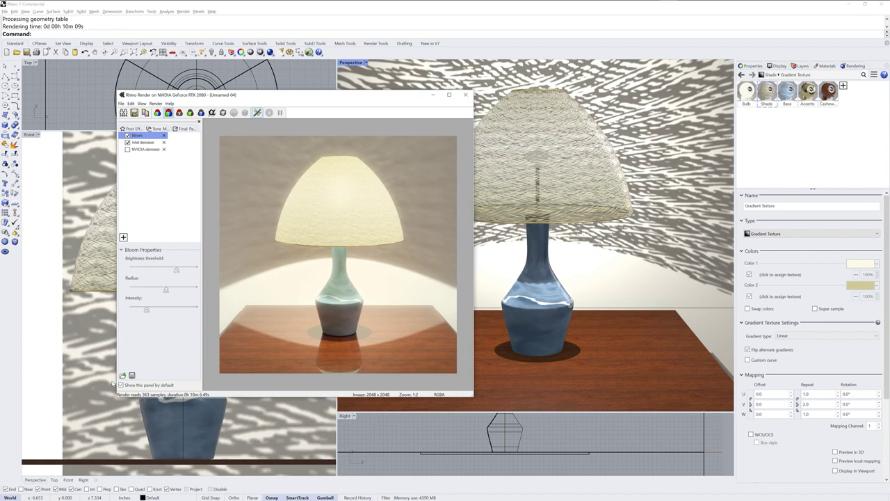
left_click(141, 103)
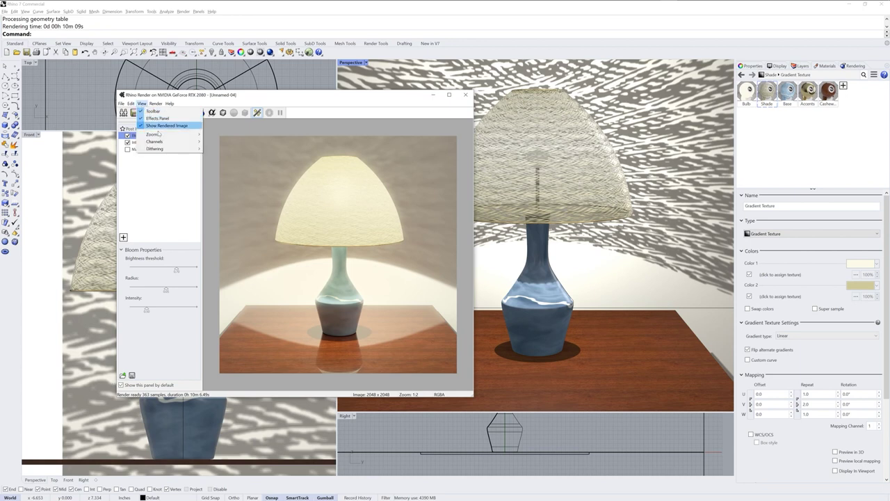
mouse_move(172, 137)
left_click(251, 217)
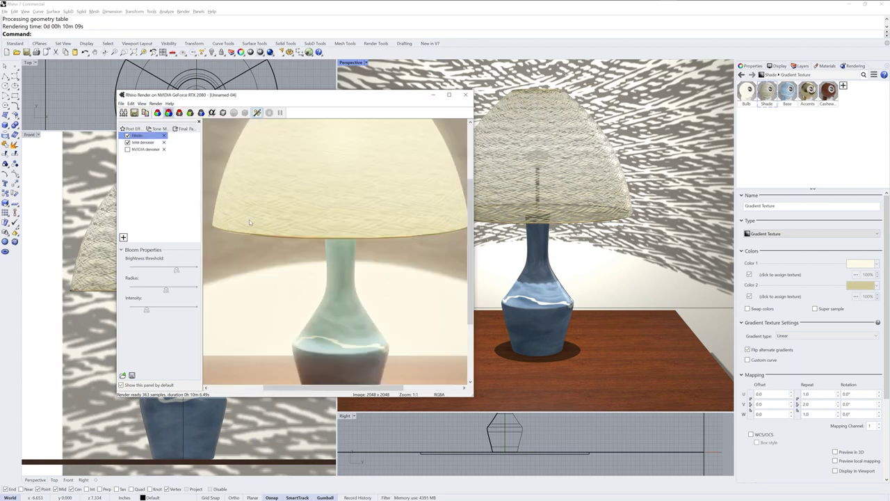
left_click_drag(471, 300, 487, 245)
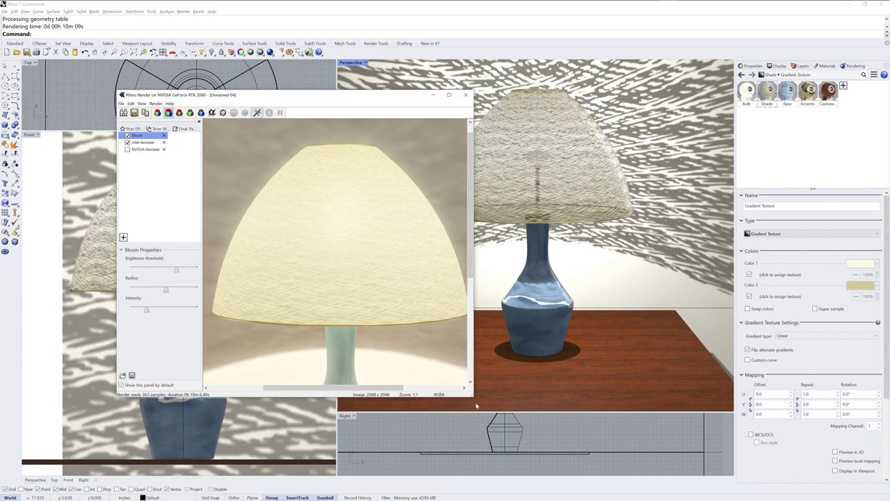
left_click_drag(473, 396, 658, 477)
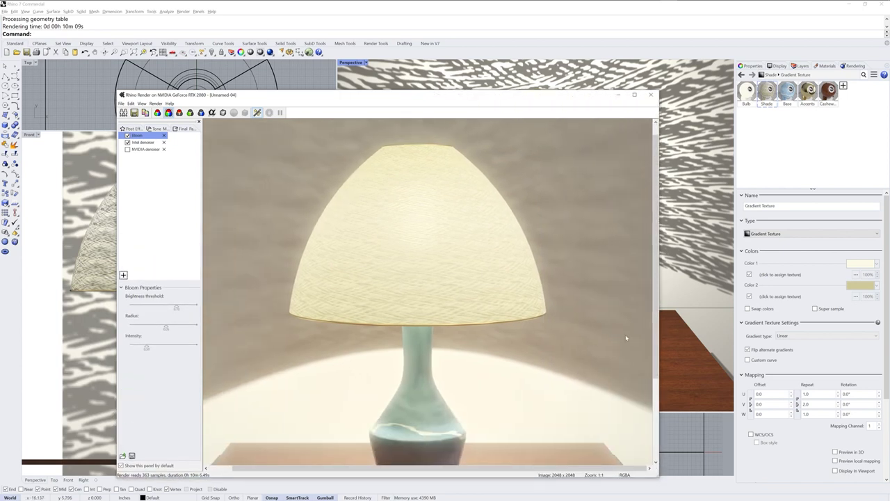
left_click_drag(656, 310, 656, 331)
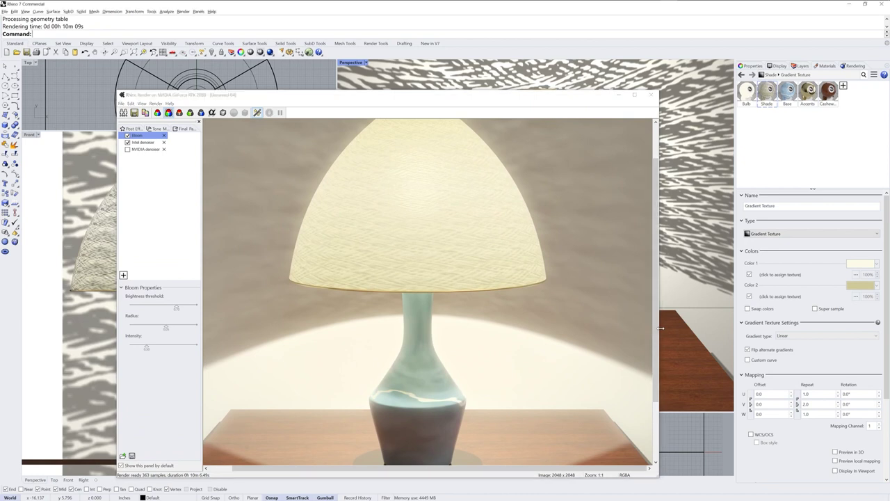
left_click(504, 90)
left_click_drag(503, 91, 504, 26)
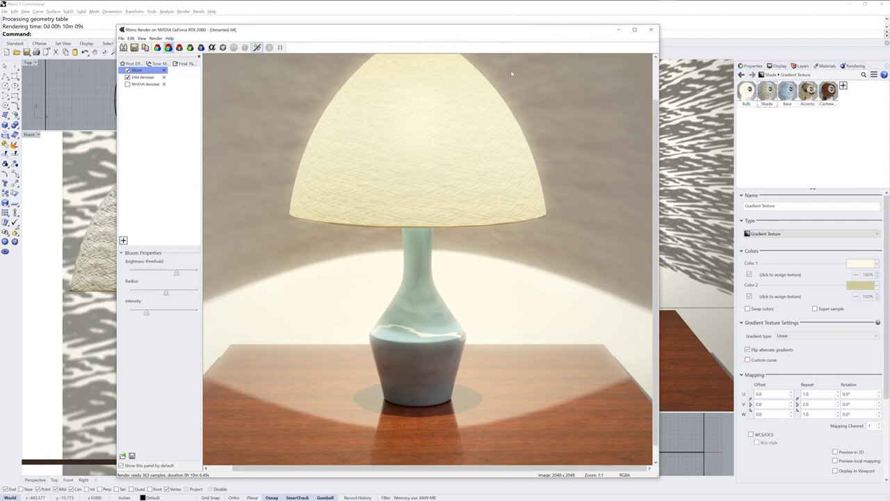
left_click_drag(656, 202, 657, 173)
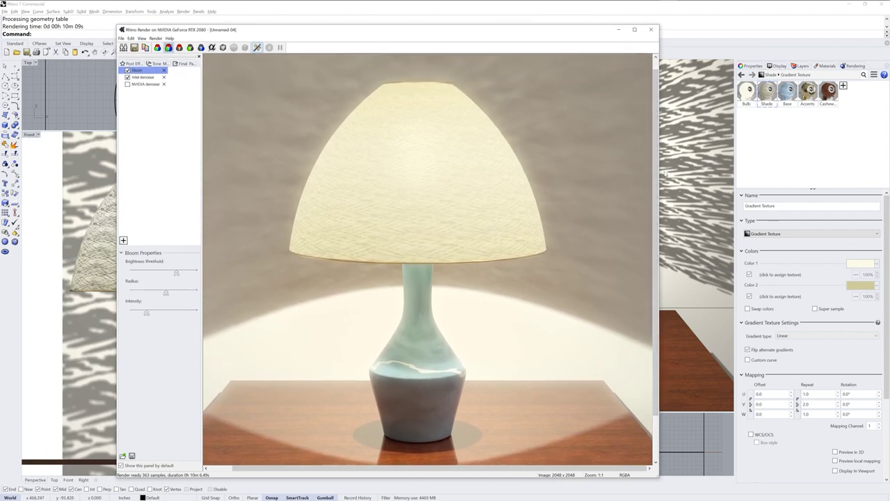